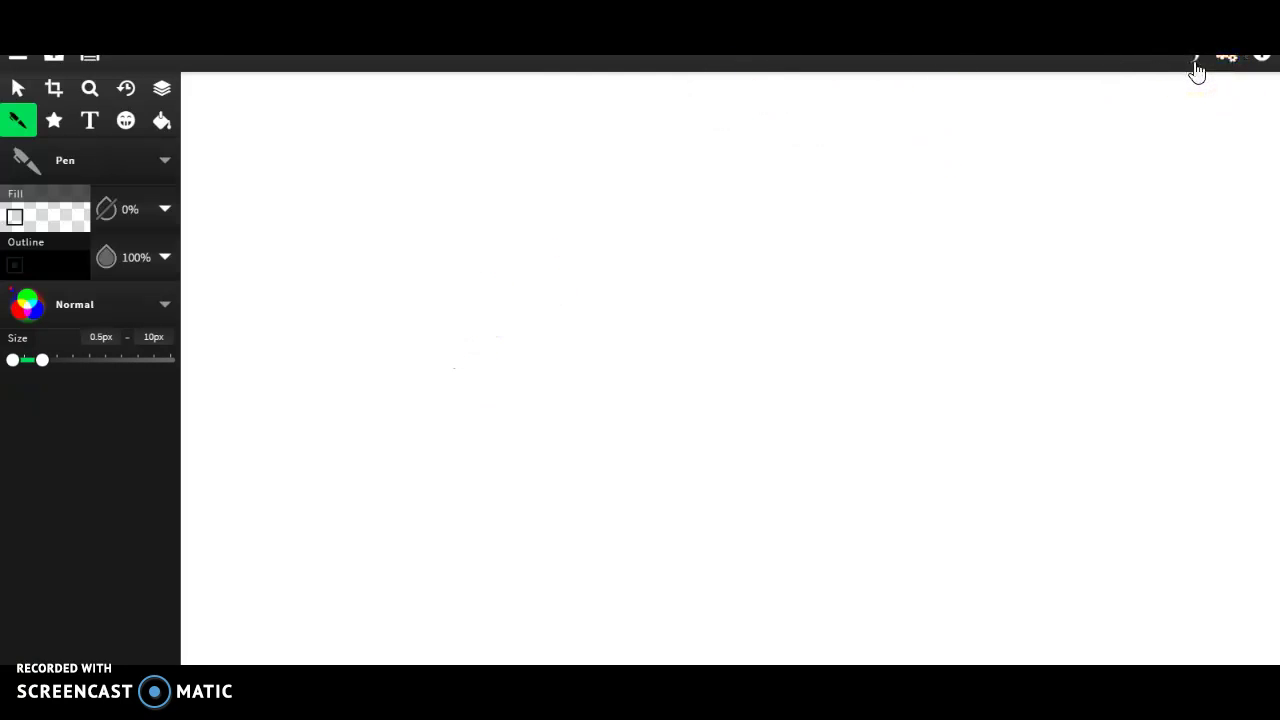
- Draw the curved jawline of a girl's face on the blank canvas with the black pen
mouse_move(374, 229)
mouse_down()
mouse_move(407, 278)
mouse_move(431, 277)
mouse_move(466, 225)
mouse_move(419, 202)
mouse_move(435, 239)
mouse_move(443, 217)
mouse_move(429, 277)
mouse_move(444, 258)
mouse_move(431, 312)
mouse_up()
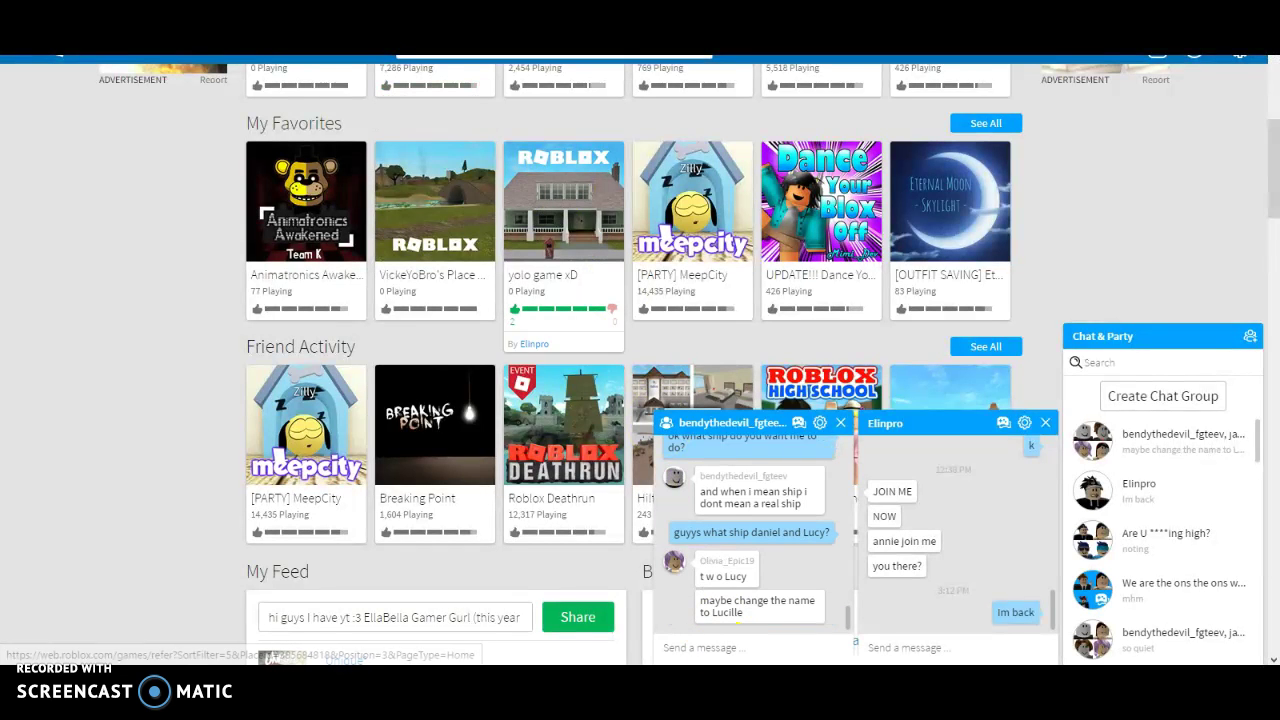
click(737, 650)
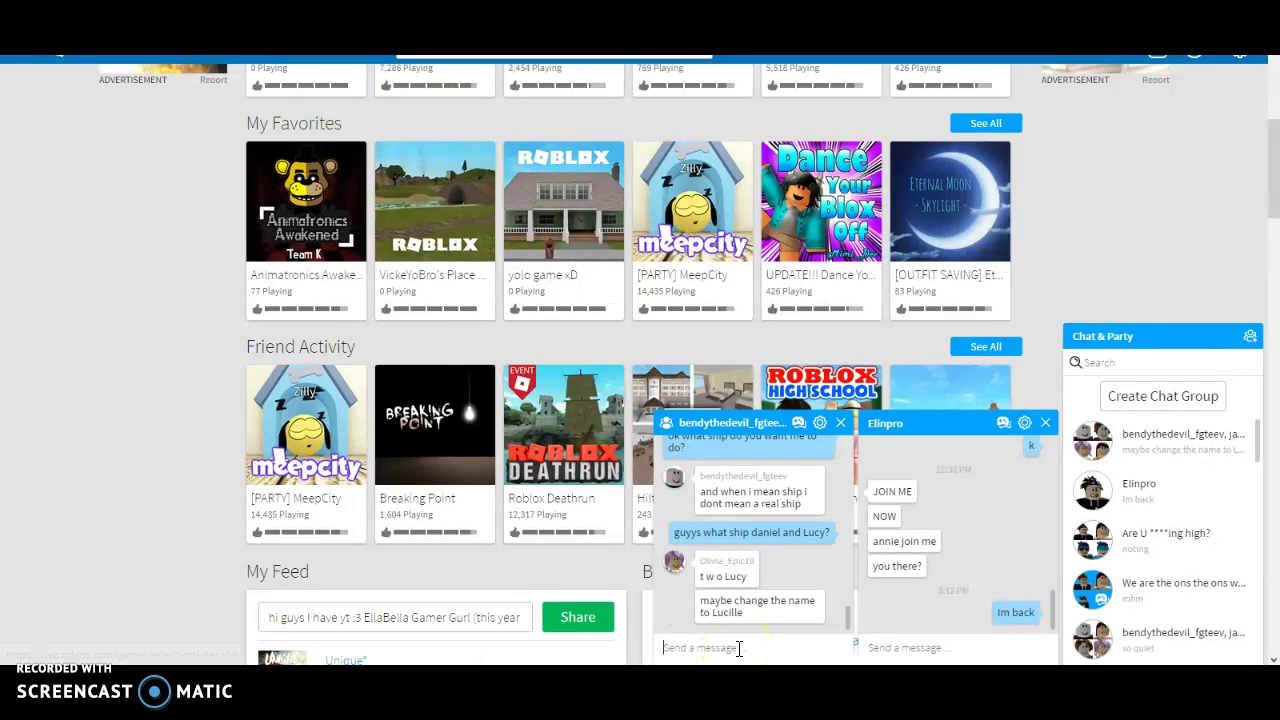
drag(704, 613, 772, 613)
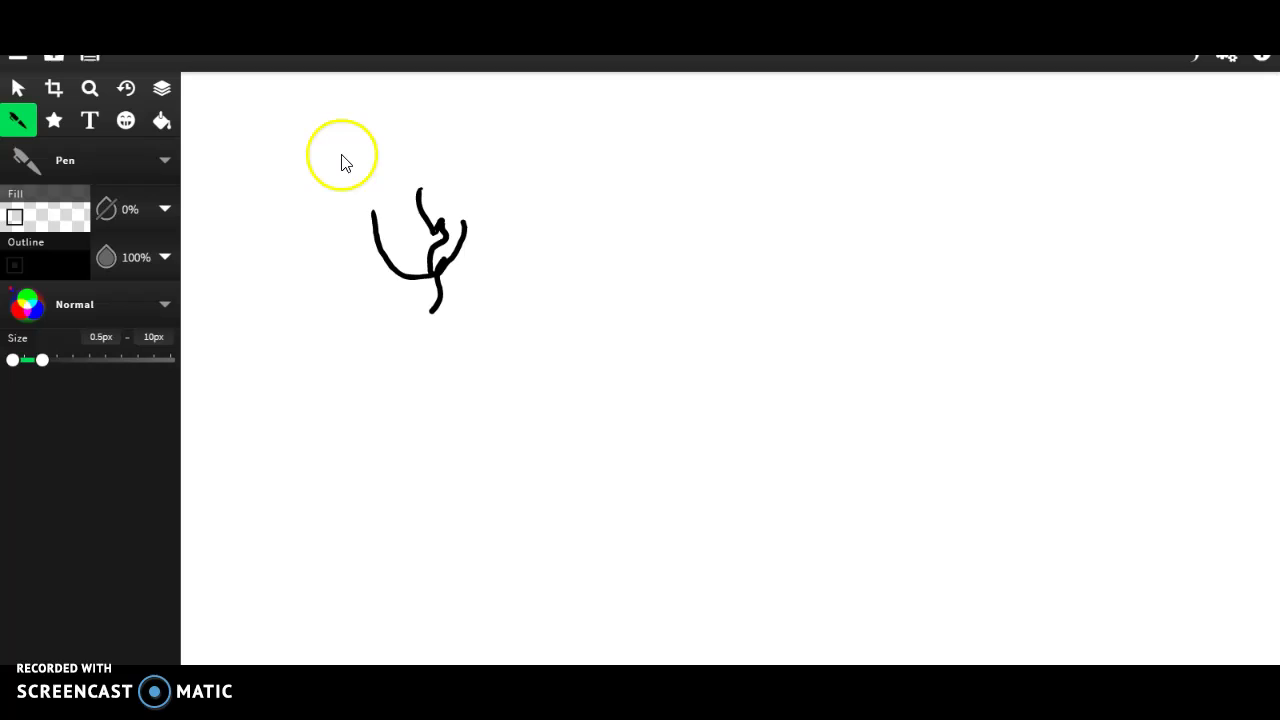
- Draw the girl's long wavy hair around the face and outline her torso below it in black
mouse_move(430, 195)
mouse_down()
mouse_move(440, 255)
mouse_move(423, 360)
mouse_move(460, 349)
mouse_move(450, 326)
mouse_move(473, 266)
mouse_move(414, 300)
mouse_move(403, 334)
mouse_move(418, 280)
mouse_up()
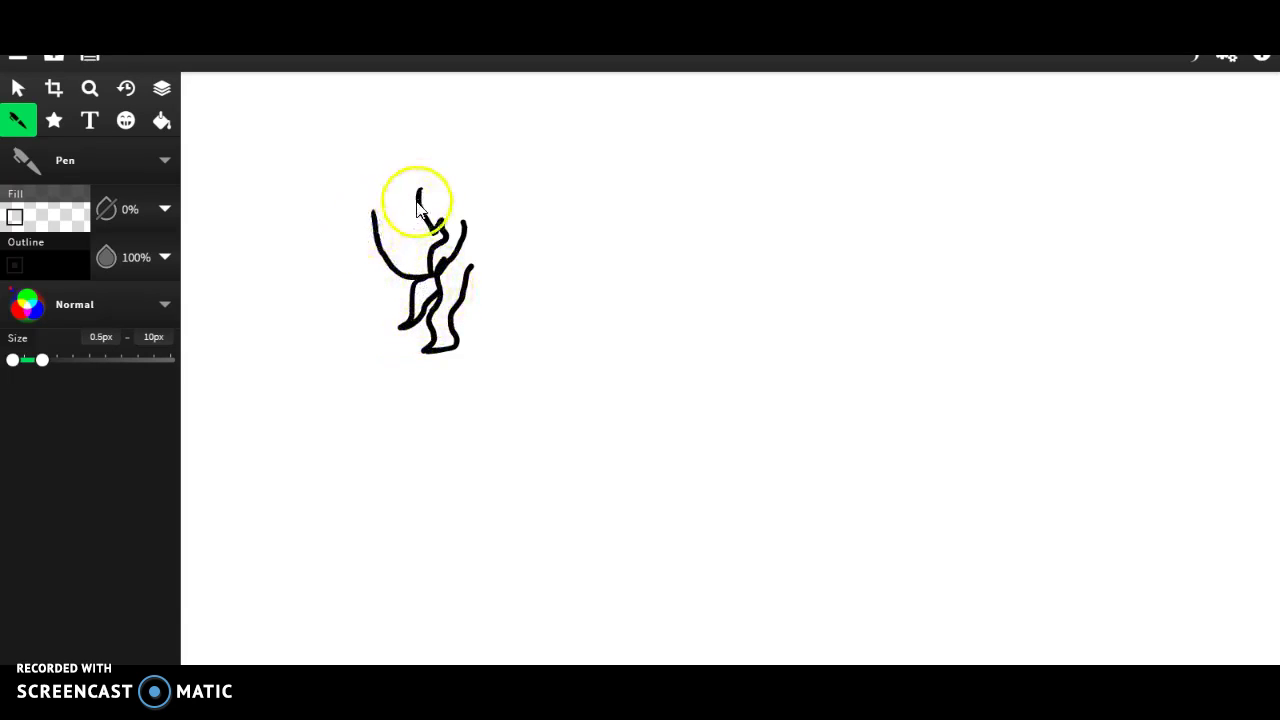
mouse_move(421, 193)
mouse_down()
mouse_move(378, 210)
mouse_move(386, 244)
mouse_move(369, 289)
mouse_move(389, 294)
mouse_move(391, 274)
mouse_move(369, 287)
mouse_move(354, 234)
mouse_move(389, 209)
mouse_move(365, 295)
mouse_up()
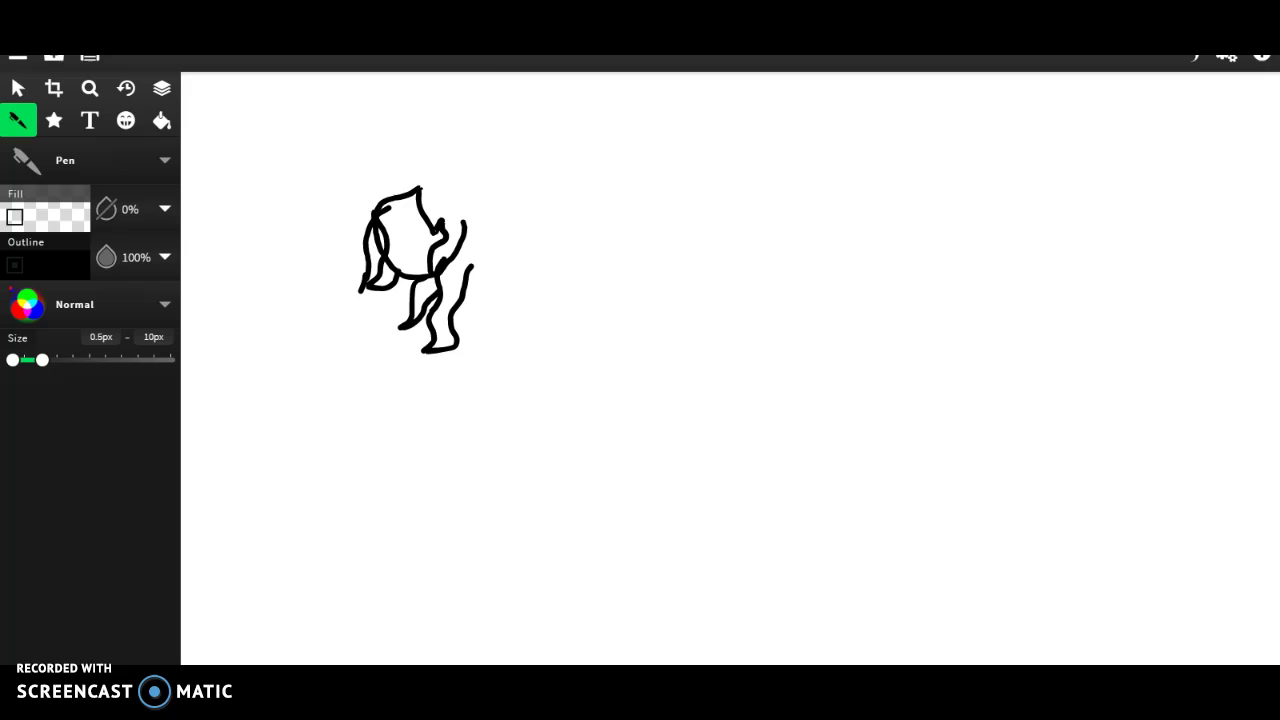
mouse_move(430, 250)
mouse_down()
mouse_move(443, 214)
mouse_move(457, 271)
mouse_move(473, 277)
mouse_move(480, 217)
mouse_move(463, 180)
mouse_move(422, 163)
mouse_move(371, 183)
mouse_move(322, 238)
mouse_move(329, 352)
mouse_move(365, 333)
mouse_move(372, 292)
mouse_move(391, 293)
mouse_move(366, 287)
mouse_move(376, 408)
mouse_move(423, 414)
mouse_move(417, 366)
mouse_move(434, 320)
mouse_move(432, 361)
mouse_move(384, 374)
mouse_up()
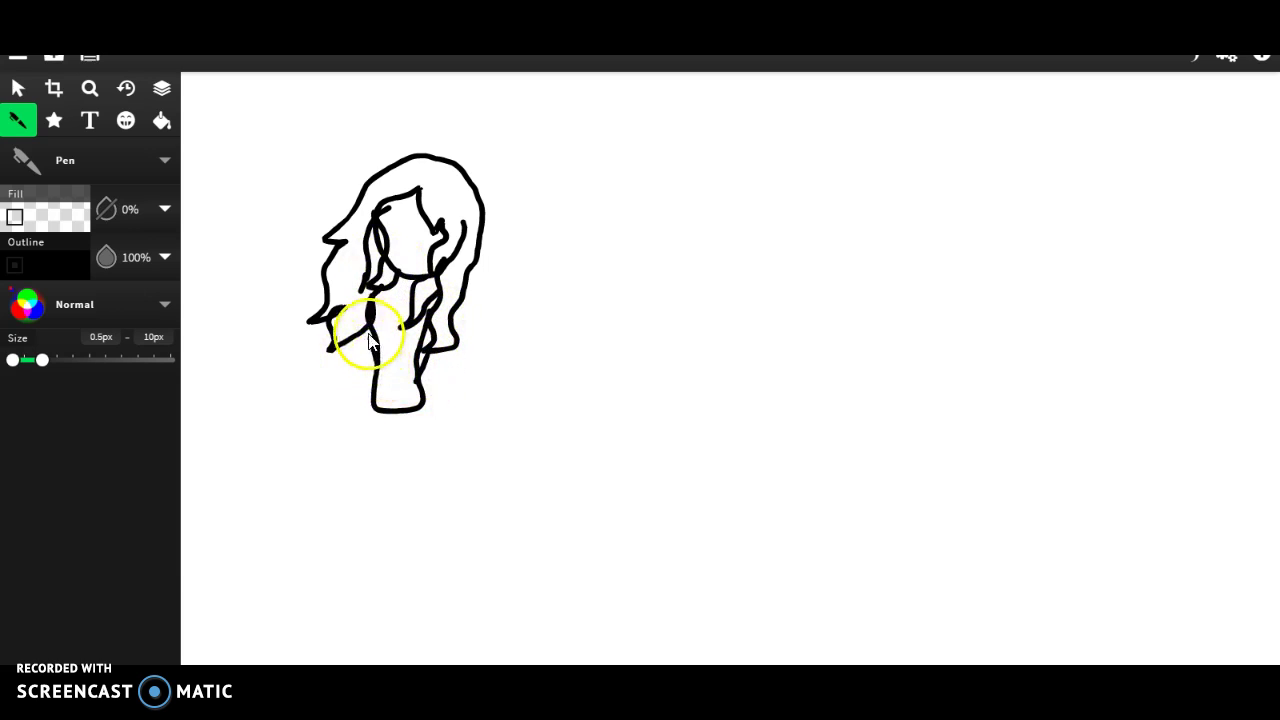
- Draw the girl's neckline, a short pleated skirt below the torso and two slim legs
mouse_move(370, 285)
mouse_down()
mouse_move(399, 279)
mouse_move(375, 275)
mouse_move(374, 300)
mouse_move(429, 308)
mouse_move(433, 362)
mouse_move(384, 291)
mouse_move(419, 307)
mouse_move(411, 435)
mouse_move(412, 367)
mouse_move(433, 398)
mouse_move(378, 399)
mouse_move(369, 416)
mouse_move(421, 403)
mouse_move(435, 443)
mouse_move(424, 482)
mouse_move(407, 487)
mouse_move(407, 455)
mouse_move(408, 492)
mouse_move(386, 499)
mouse_move(375, 449)
mouse_move(382, 493)
mouse_move(356, 487)
mouse_move(378, 428)
mouse_up()
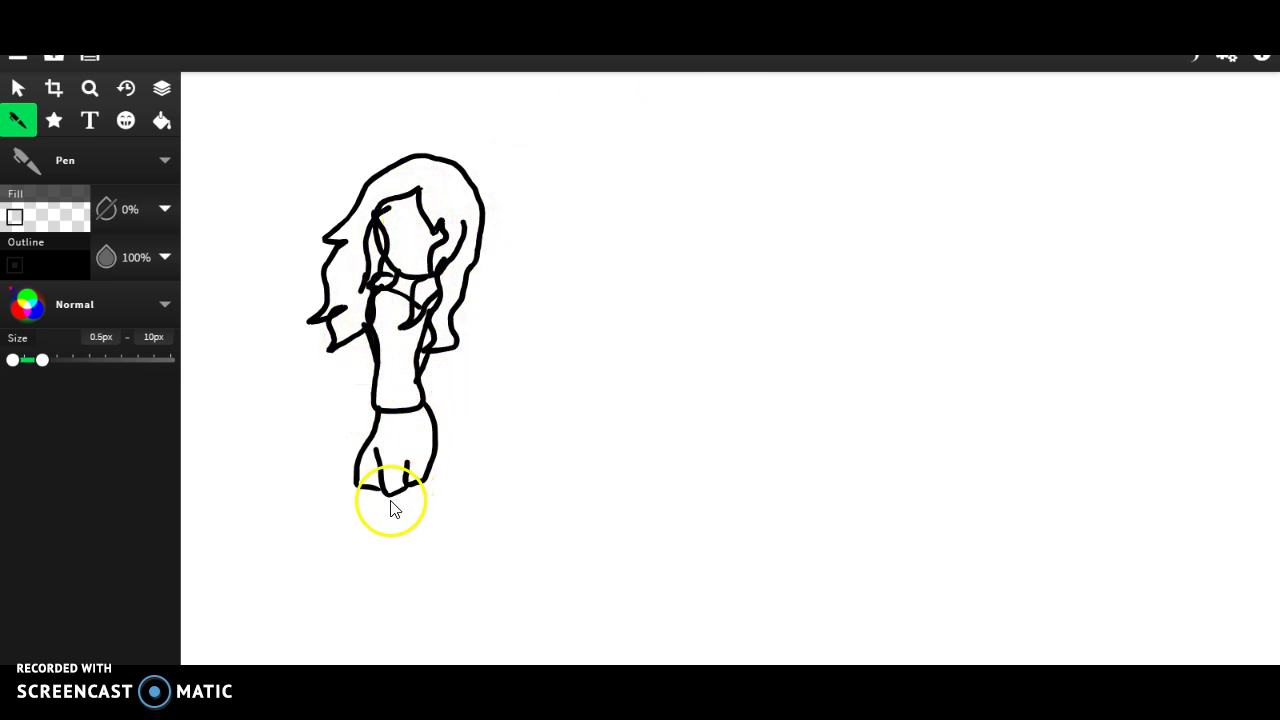
drag(398, 533, 408, 563)
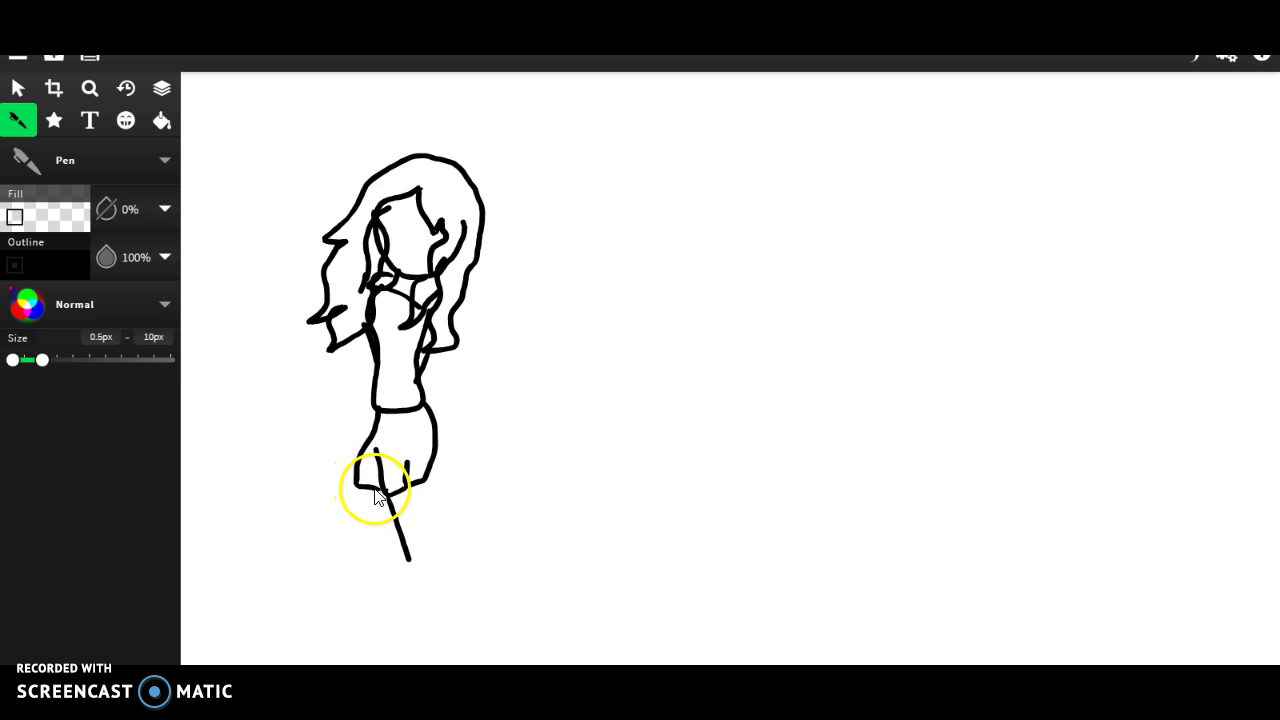
drag(374, 490, 390, 563)
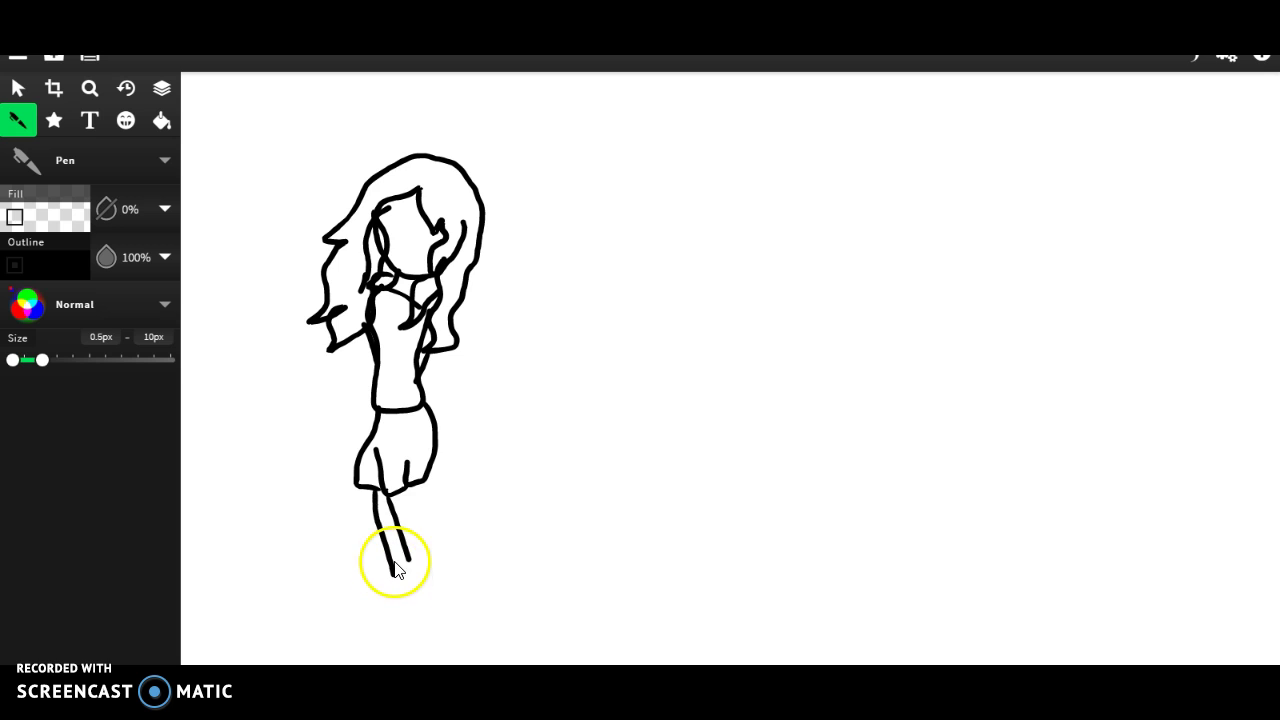
drag(418, 488, 418, 538)
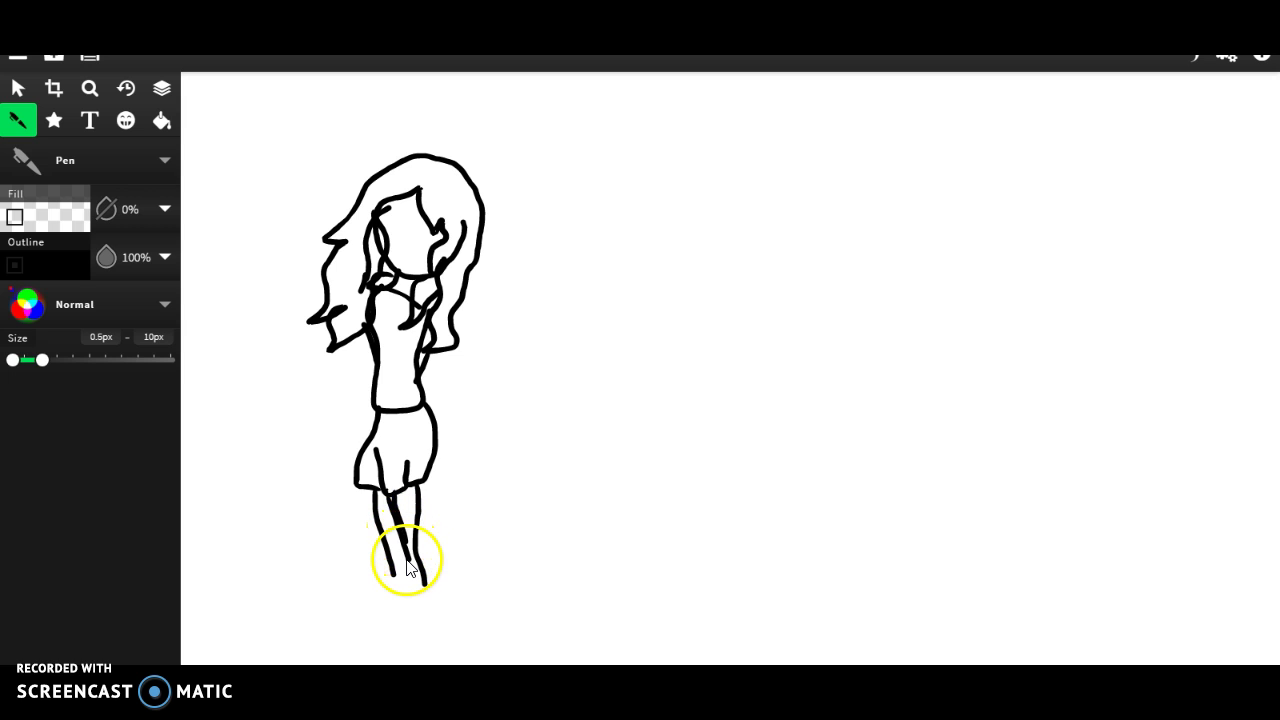
- Draw solid black shoes at the ends of the girl's legs
drag(408, 575, 393, 604)
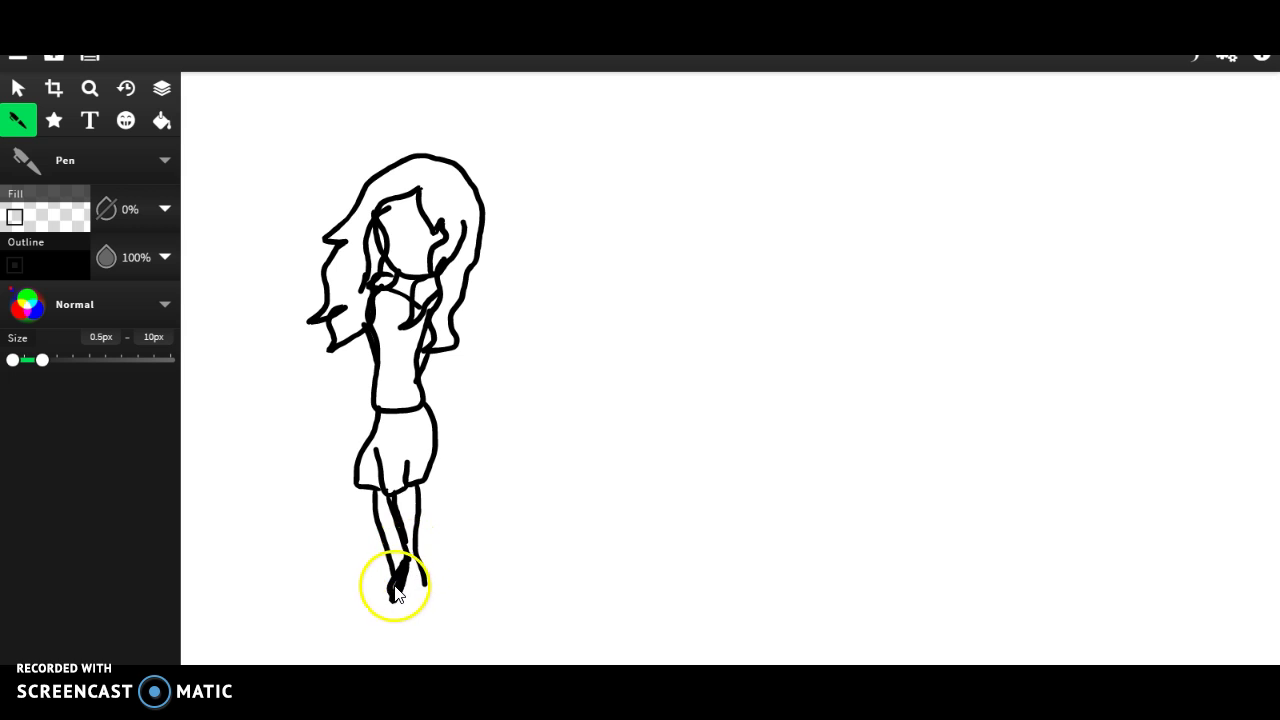
drag(392, 605, 393, 594)
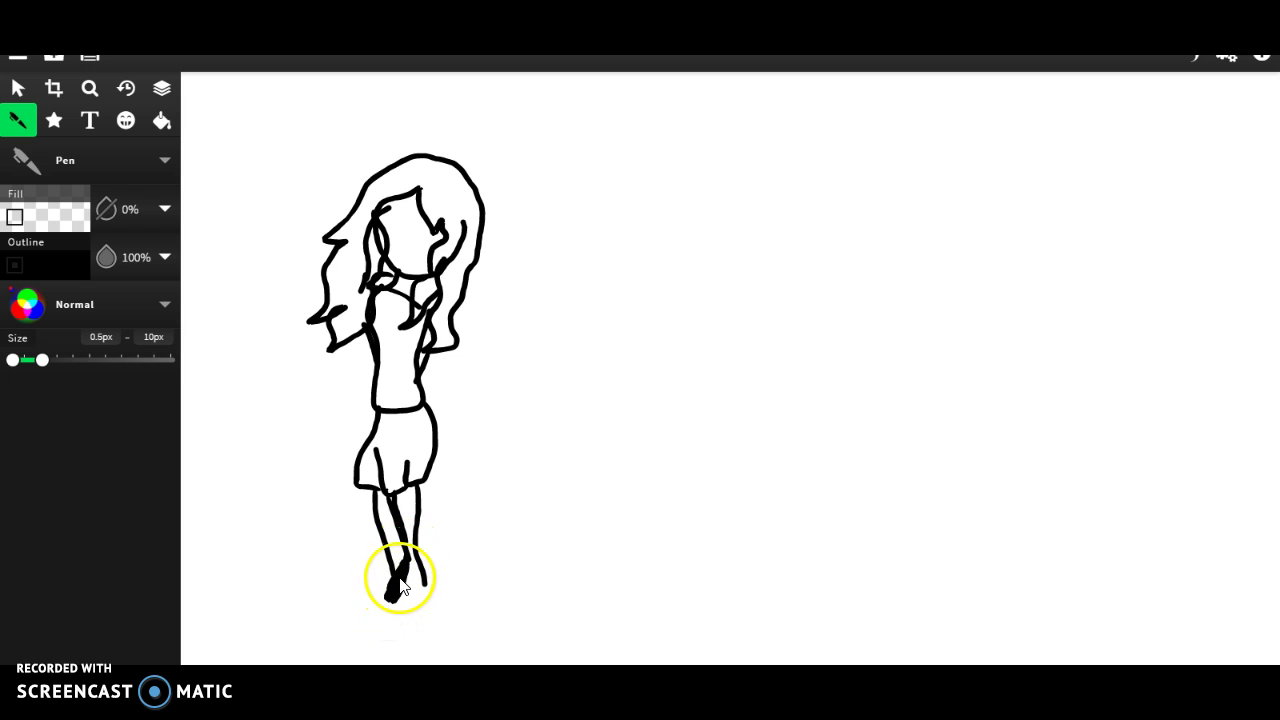
mouse_move(423, 571)
mouse_down()
mouse_move(411, 603)
mouse_move(400, 594)
mouse_move(414, 580)
mouse_up()
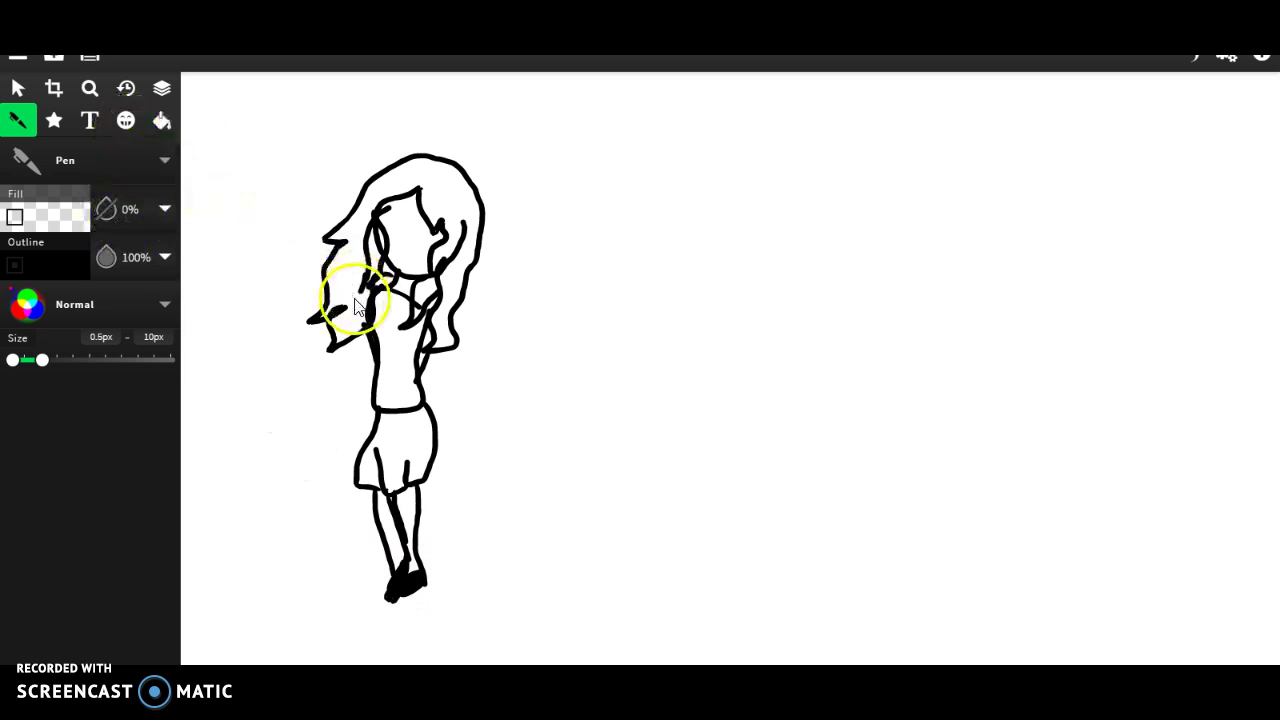
- Draw a second character's head close beside the girl's, with a rounded jaw, short spiky hair and two animal ears
mouse_move(385, 342)
mouse_down()
mouse_move(363, 179)
mouse_move(376, 215)
mouse_move(464, 244)
mouse_move(642, 244)
mouse_move(656, 213)
mouse_move(595, 270)
mouse_move(508, 193)
mouse_move(467, 179)
mouse_move(527, 281)
mouse_move(568, 222)
mouse_up()
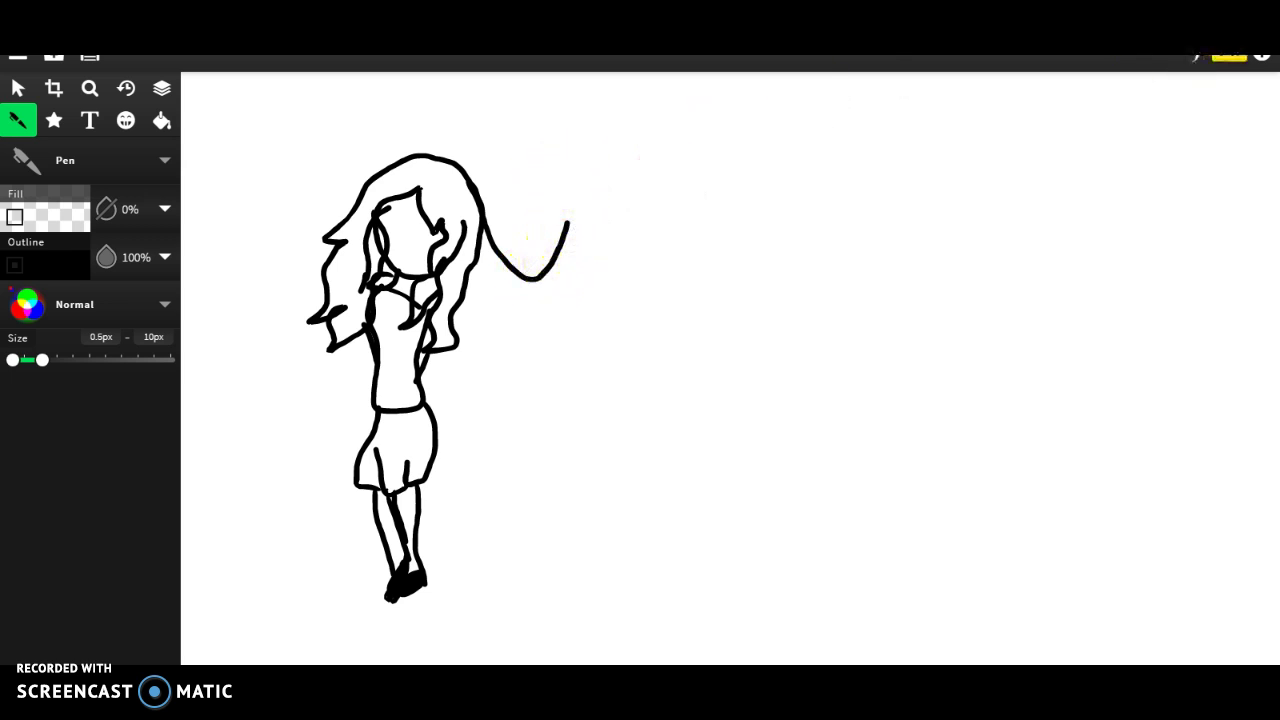
mouse_move(491, 213)
mouse_down()
mouse_move(508, 257)
mouse_move(564, 249)
mouse_up()
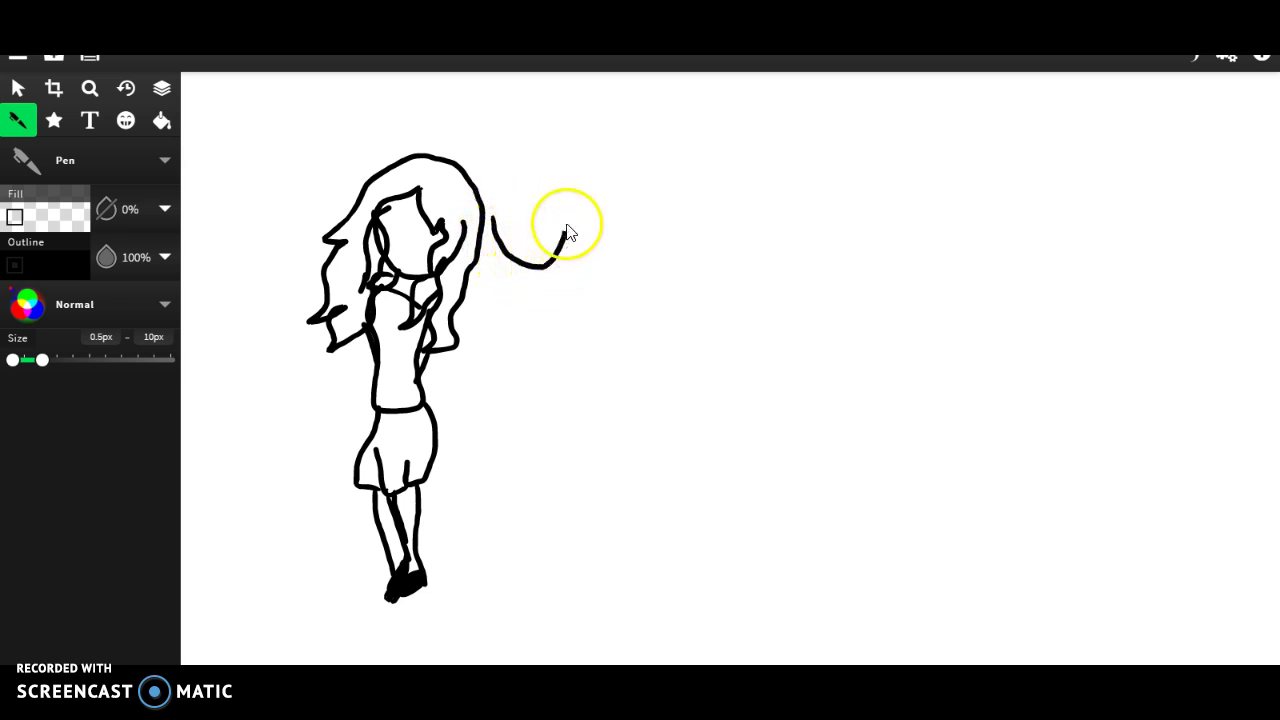
mouse_move(553, 200)
mouse_down()
mouse_move(567, 234)
mouse_move(529, 182)
mouse_move(514, 227)
mouse_move(512, 203)
mouse_move(487, 245)
mouse_move(497, 189)
mouse_move(530, 148)
mouse_move(557, 158)
mouse_move(551, 172)
mouse_move(598, 183)
mouse_move(565, 192)
mouse_move(597, 240)
mouse_up()
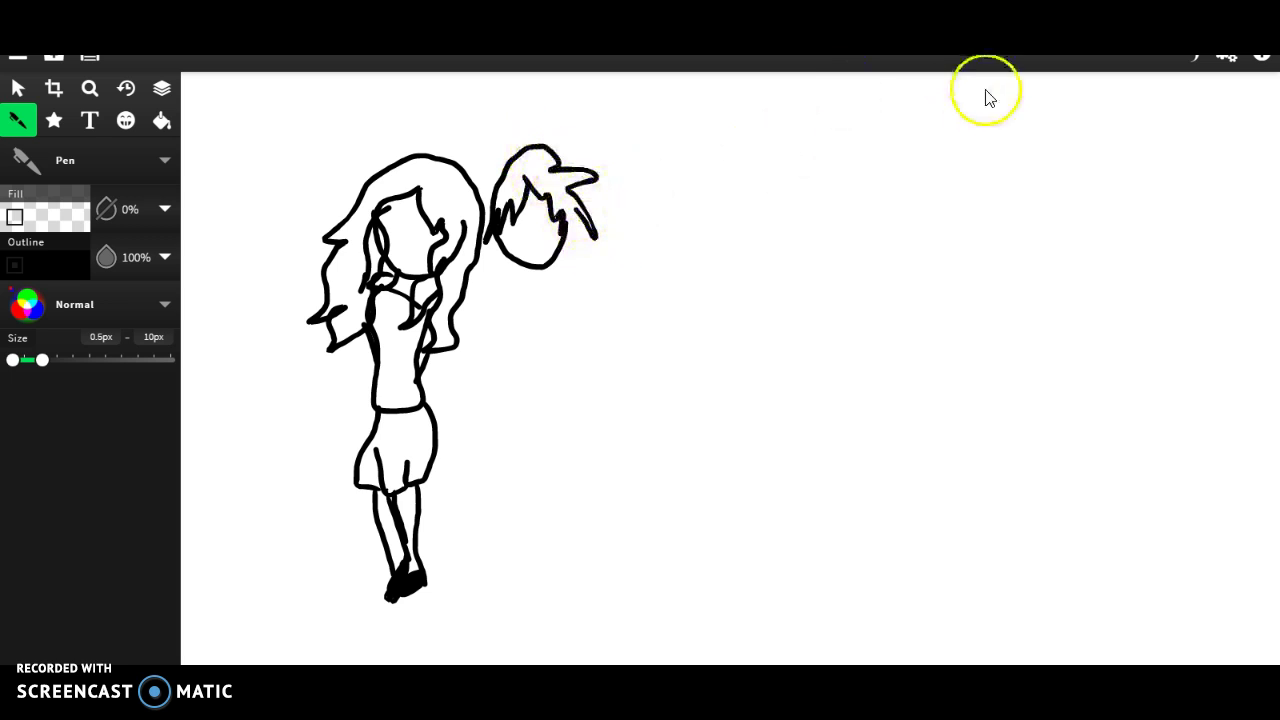
key(ctrl+z)
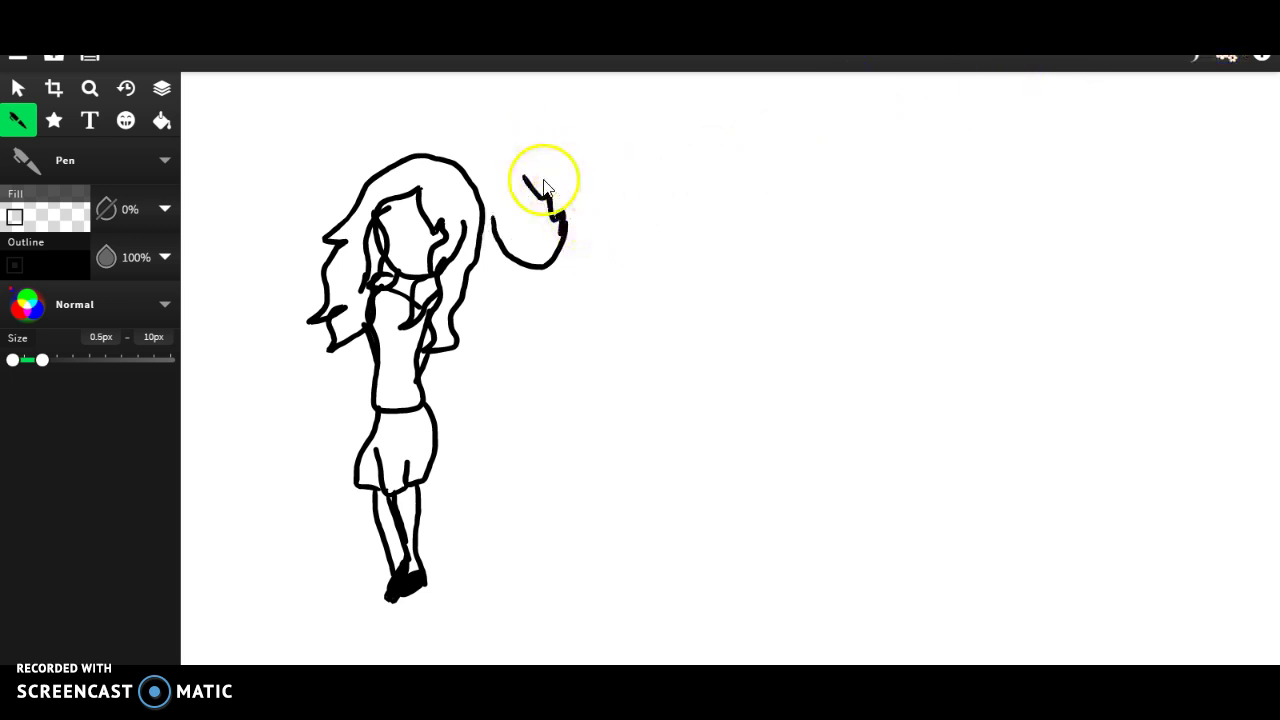
mouse_move(507, 220)
mouse_down()
mouse_move(505, 280)
mouse_move(491, 246)
mouse_move(491, 265)
mouse_move(511, 170)
mouse_up()
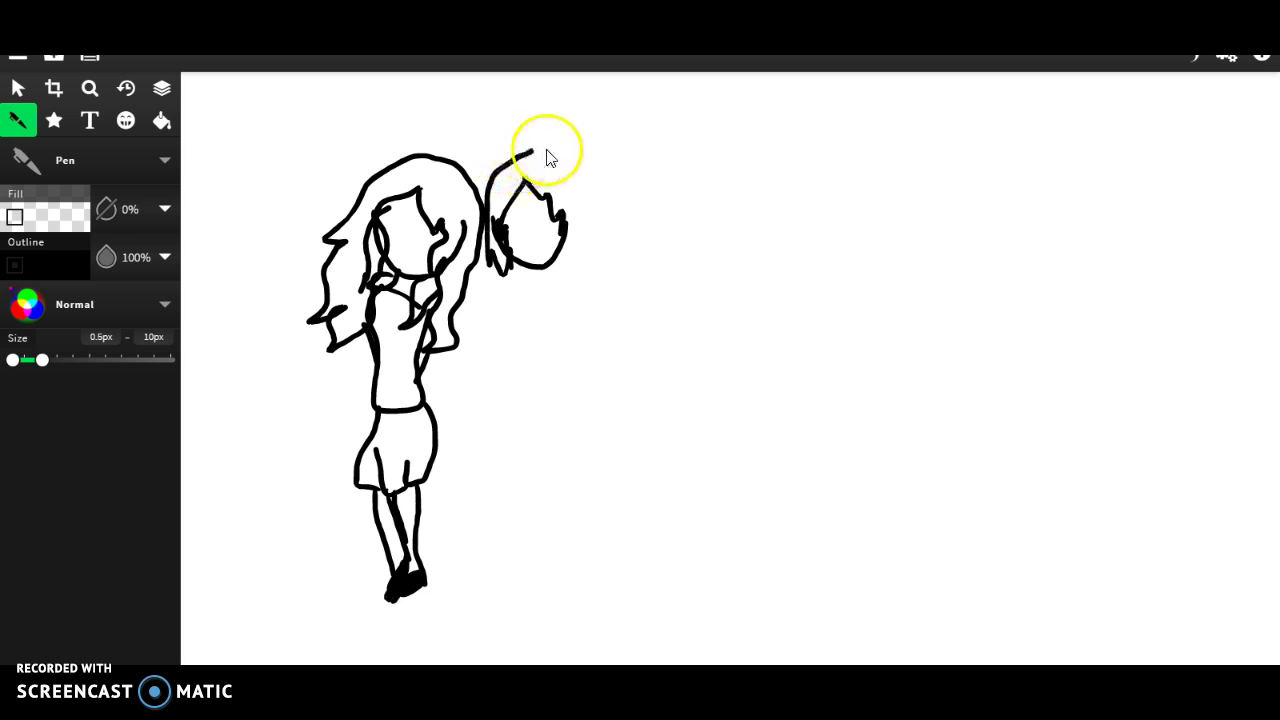
mouse_move(583, 207)
mouse_down()
mouse_move(570, 243)
mouse_move(577, 150)
mouse_move(557, 146)
mouse_move(582, 144)
mouse_move(610, 152)
mouse_move(582, 220)
mouse_up()
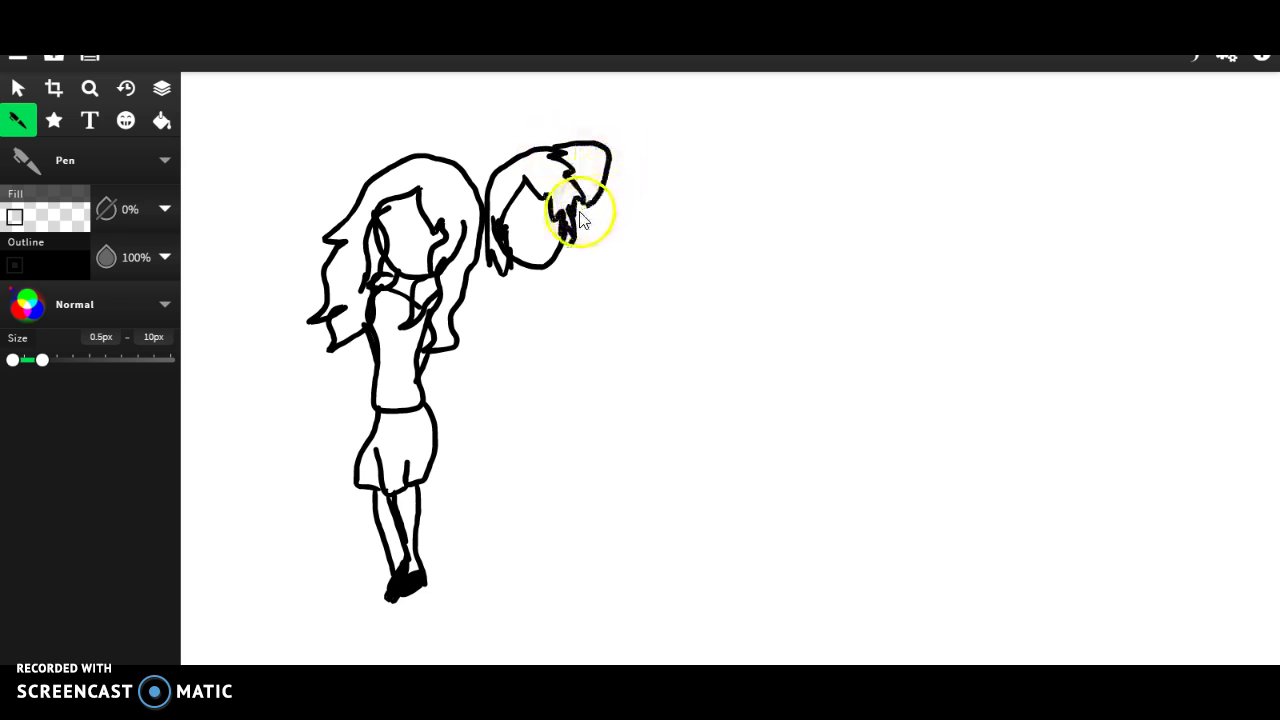
mouse_move(545, 171)
mouse_down()
mouse_move(556, 152)
mouse_move(537, 143)
mouse_move(497, 171)
mouse_move(512, 165)
mouse_move(475, 157)
mouse_move(466, 182)
mouse_move(497, 184)
mouse_move(483, 197)
mouse_move(484, 165)
mouse_move(575, 168)
mouse_move(588, 212)
mouse_move(572, 265)
mouse_up()
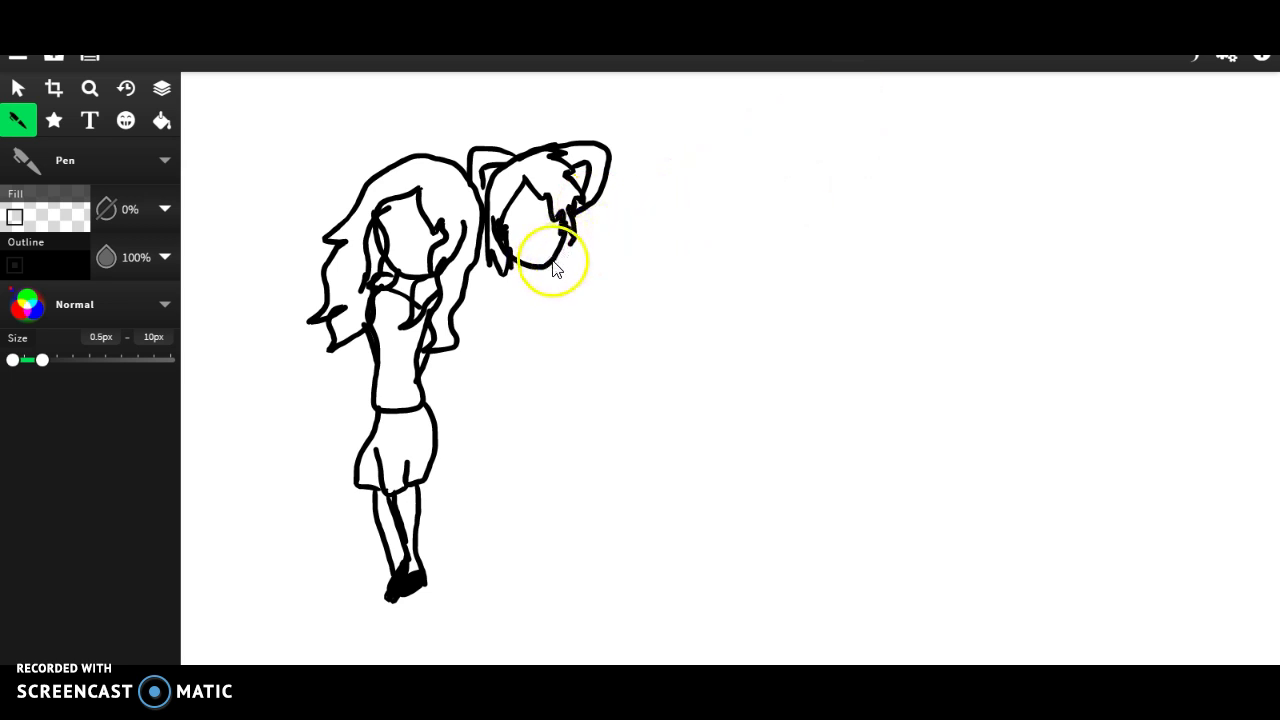
- Draw the second character's body with a T-shirt, an arm reaching toward the girl, narrow trousers and a solid black shoe
mouse_move(567, 285)
mouse_down()
mouse_move(535, 270)
mouse_move(572, 260)
mouse_move(599, 300)
mouse_move(586, 312)
mouse_move(575, 288)
mouse_move(519, 274)
mouse_move(499, 333)
mouse_move(533, 329)
mouse_move(534, 312)
mouse_move(511, 356)
mouse_move(422, 437)
mouse_up()
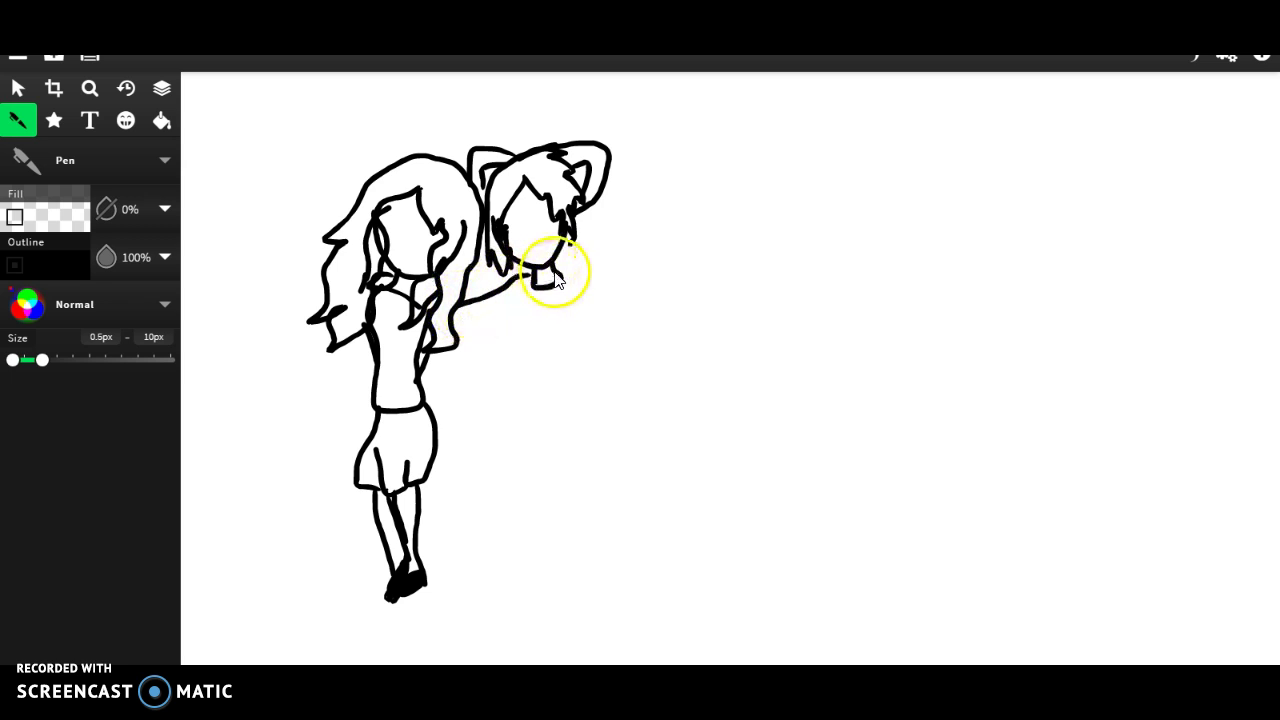
mouse_move(559, 270)
mouse_down()
mouse_move(586, 271)
mouse_move(601, 323)
mouse_up()
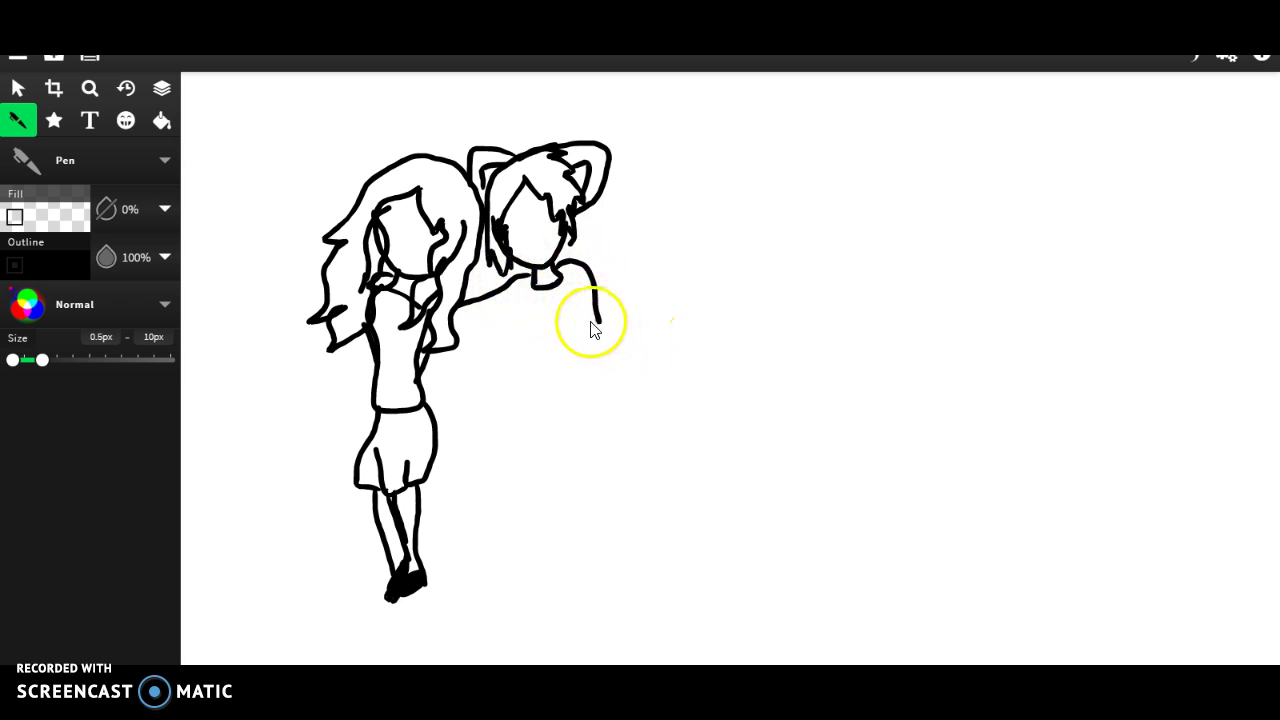
mouse_move(569, 288)
mouse_down()
mouse_move(574, 316)
mouse_move(535, 342)
mouse_move(554, 400)
mouse_move(594, 380)
mouse_move(571, 323)
mouse_move(457, 334)
mouse_move(520, 300)
mouse_up()
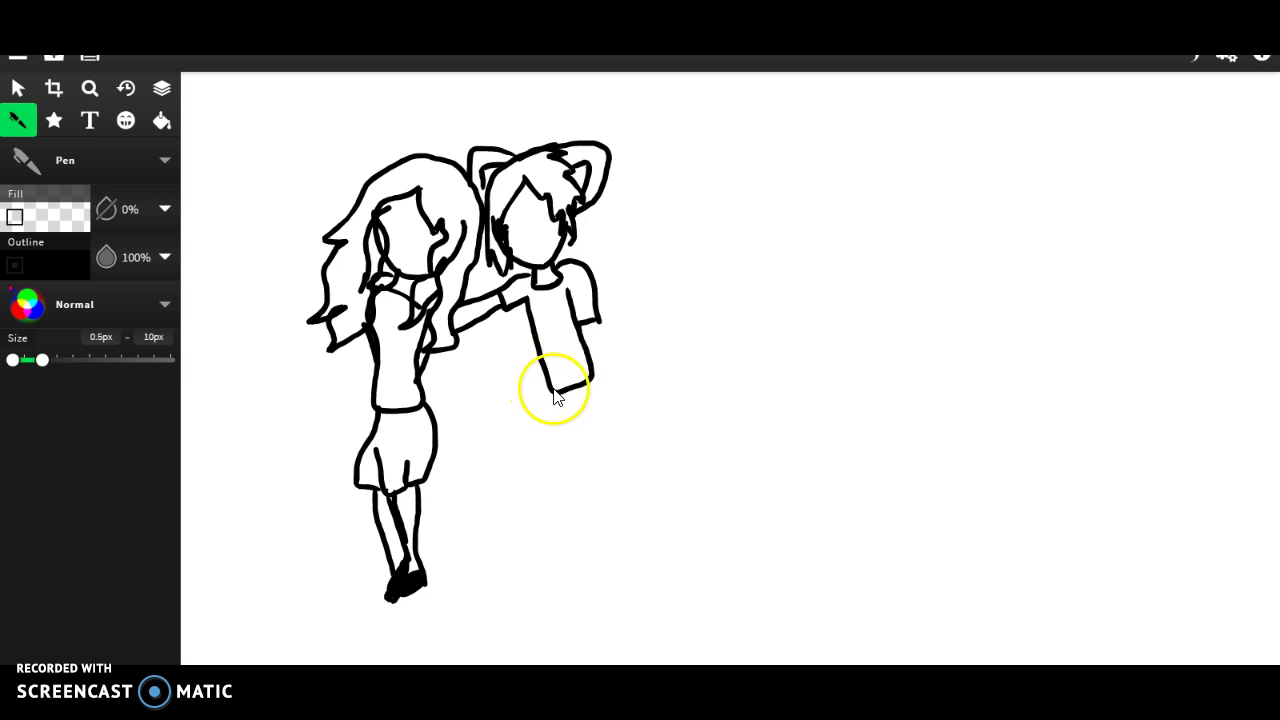
mouse_move(554, 394)
mouse_down()
mouse_move(584, 583)
mouse_move(586, 547)
mouse_move(586, 578)
mouse_move(600, 544)
mouse_move(590, 557)
mouse_move(580, 402)
mouse_move(592, 380)
mouse_move(599, 495)
mouse_up()
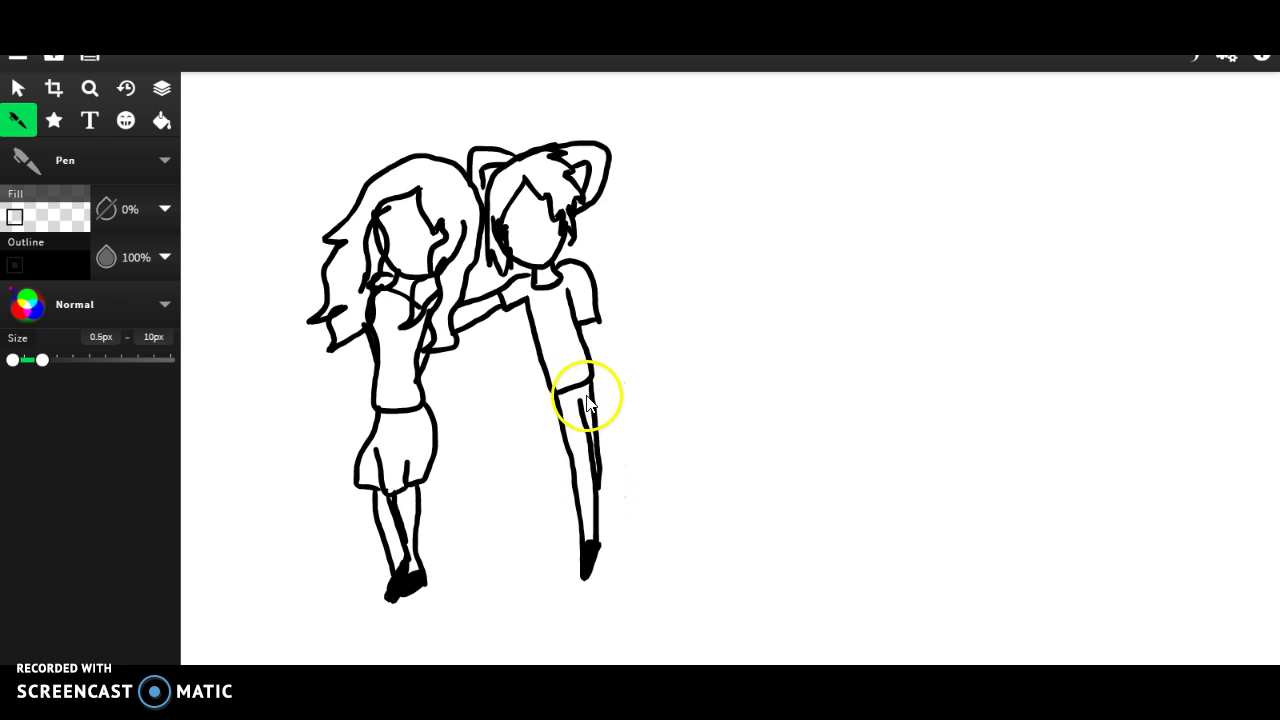
mouse_move(560, 180)
mouse_down()
mouse_move(527, 225)
mouse_move(540, 266)
mouse_move(431, 250)
mouse_move(480, 190)
mouse_up()
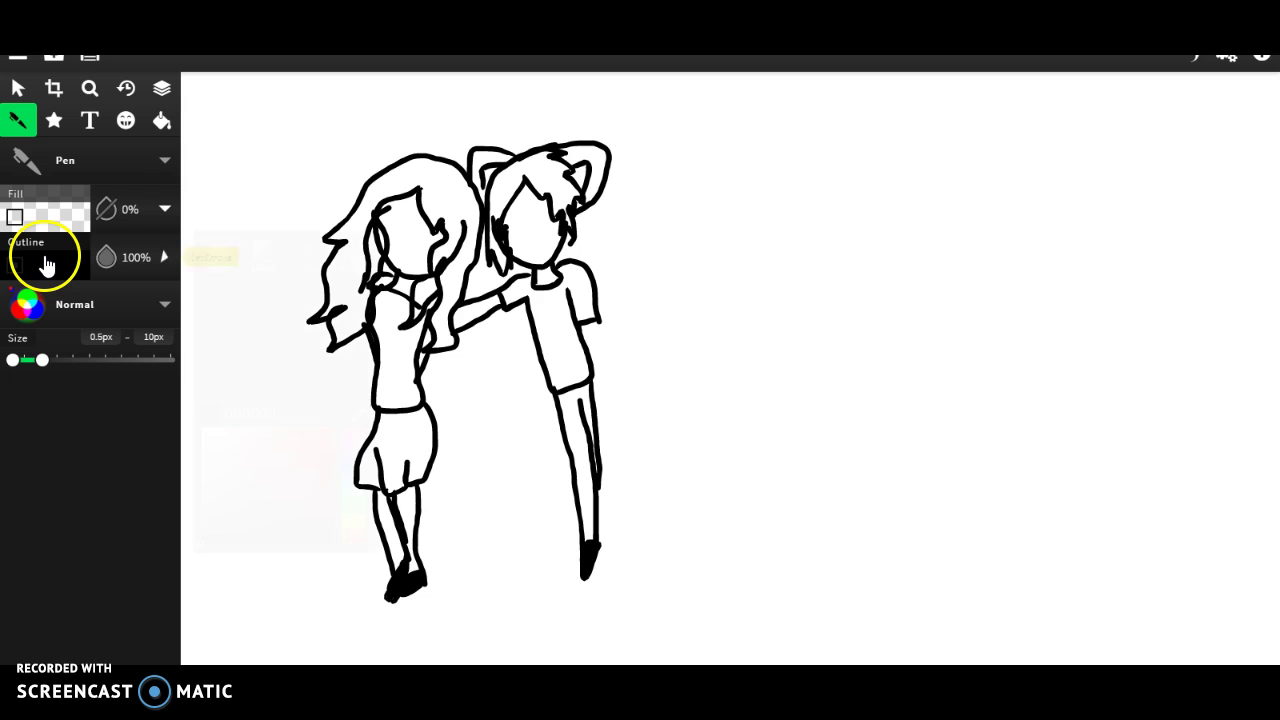
- Set the pen's outline colour to ffd1b4 and maximum size to 22px, and colour the second character's face, neck and arms
click(46, 263)
click(302, 313)
drag(56, 374, 83, 374)
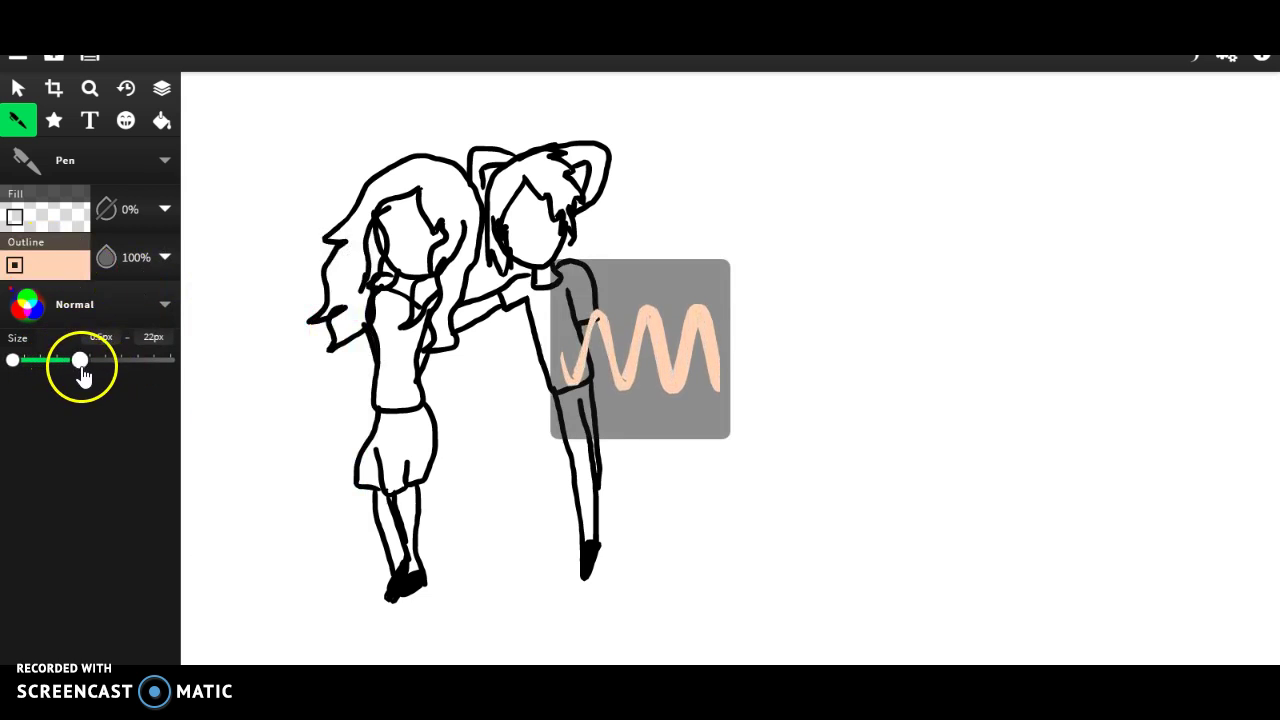
mouse_move(528, 190)
mouse_down()
mouse_move(506, 226)
mouse_move(522, 260)
mouse_move(545, 266)
mouse_move(556, 230)
mouse_move(552, 250)
mouse_move(545, 200)
mouse_move(531, 206)
mouse_move(529, 189)
mouse_move(523, 232)
mouse_move(562, 254)
mouse_move(534, 209)
mouse_move(534, 240)
mouse_move(521, 214)
mouse_move(552, 266)
mouse_move(538, 283)
mouse_move(541, 270)
mouse_move(557, 276)
mouse_move(548, 243)
mouse_move(538, 280)
mouse_move(555, 229)
mouse_up()
mouse_move(600, 312)
mouse_down()
mouse_move(570, 310)
mouse_move(598, 320)
mouse_move(600, 390)
mouse_up()
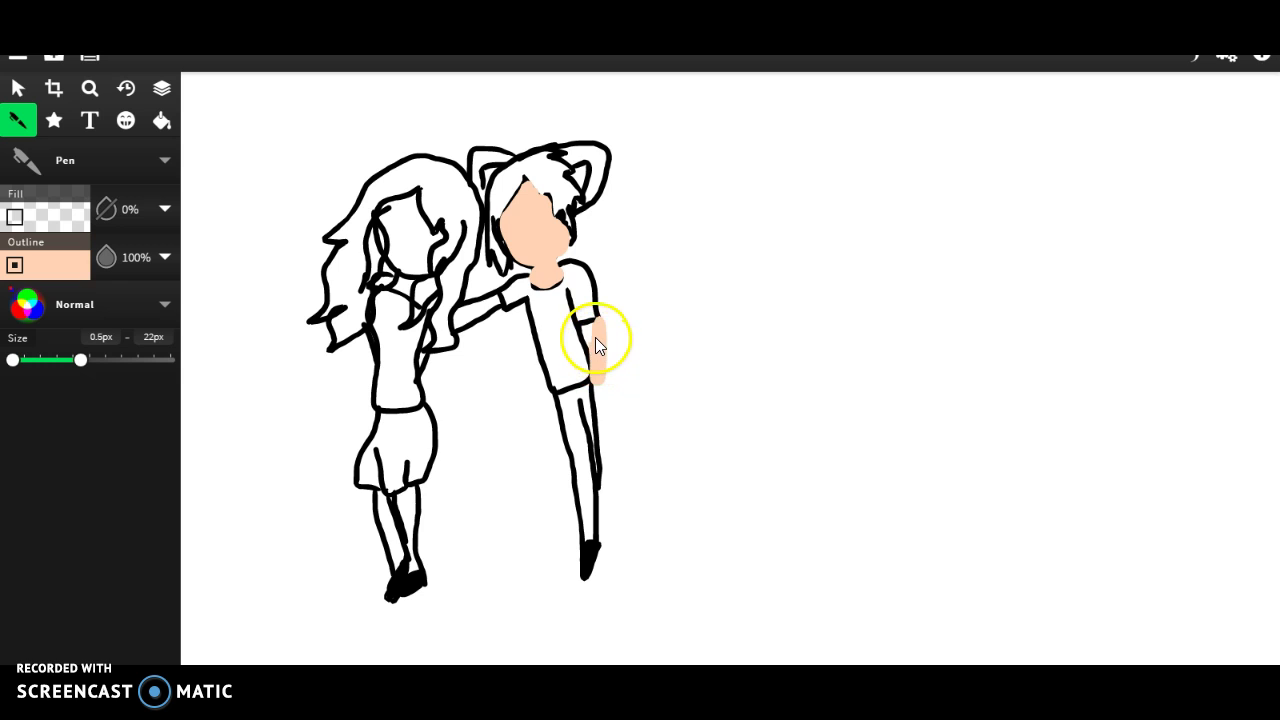
mouse_move(594, 330)
mouse_down()
mouse_move(494, 306)
mouse_move(460, 337)
mouse_move(452, 315)
mouse_move(484, 301)
mouse_move(500, 313)
mouse_up()
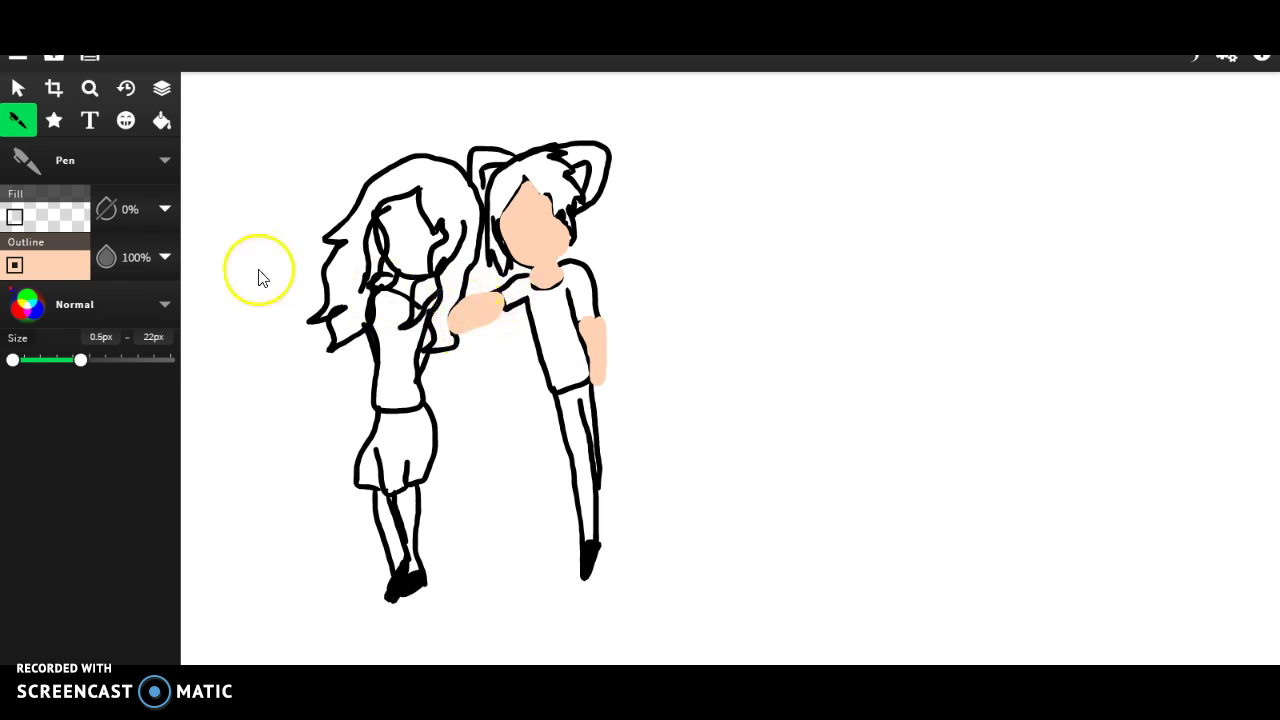
- Set the outline colour to bright blue and colour the second character's T-shirt, including both sleeves
click(64, 265)
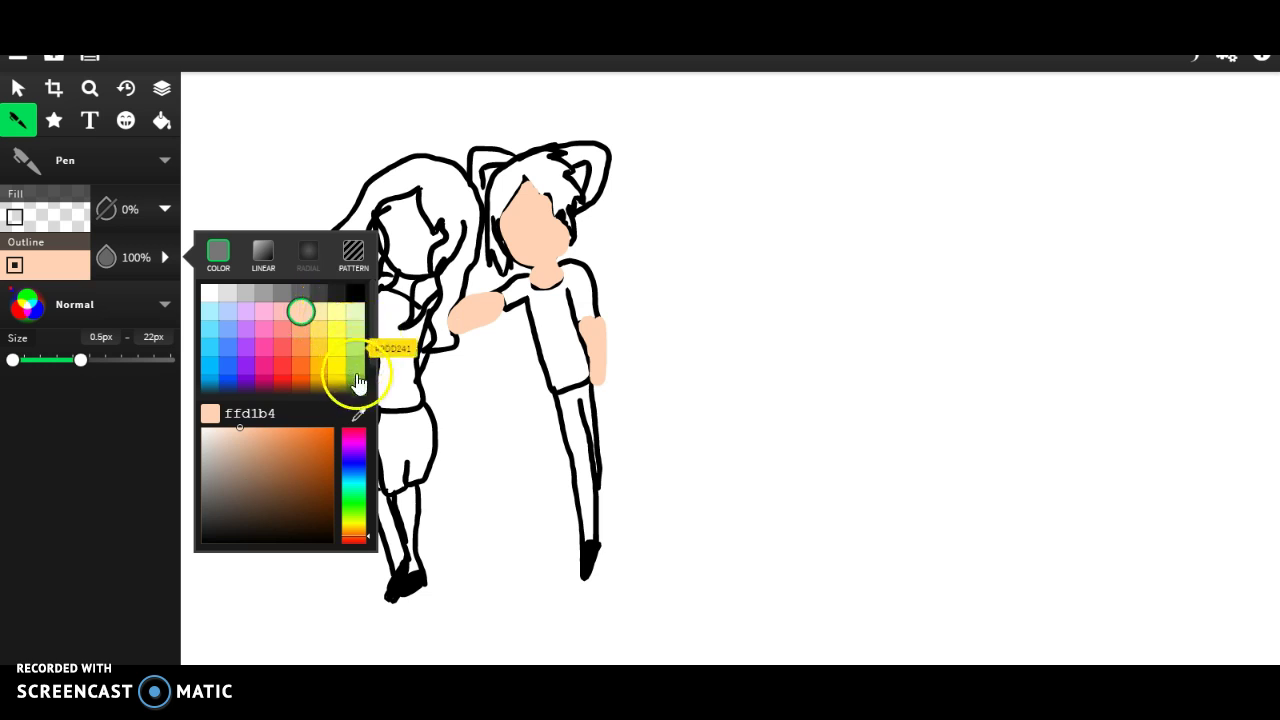
click(354, 490)
mouse_move(354, 490)
mouse_down()
mouse_move(354, 514)
mouse_move(357, 414)
mouse_move(545, 312)
mouse_move(493, 303)
mouse_move(522, 288)
mouse_move(520, 300)
mouse_up()
click(520, 287)
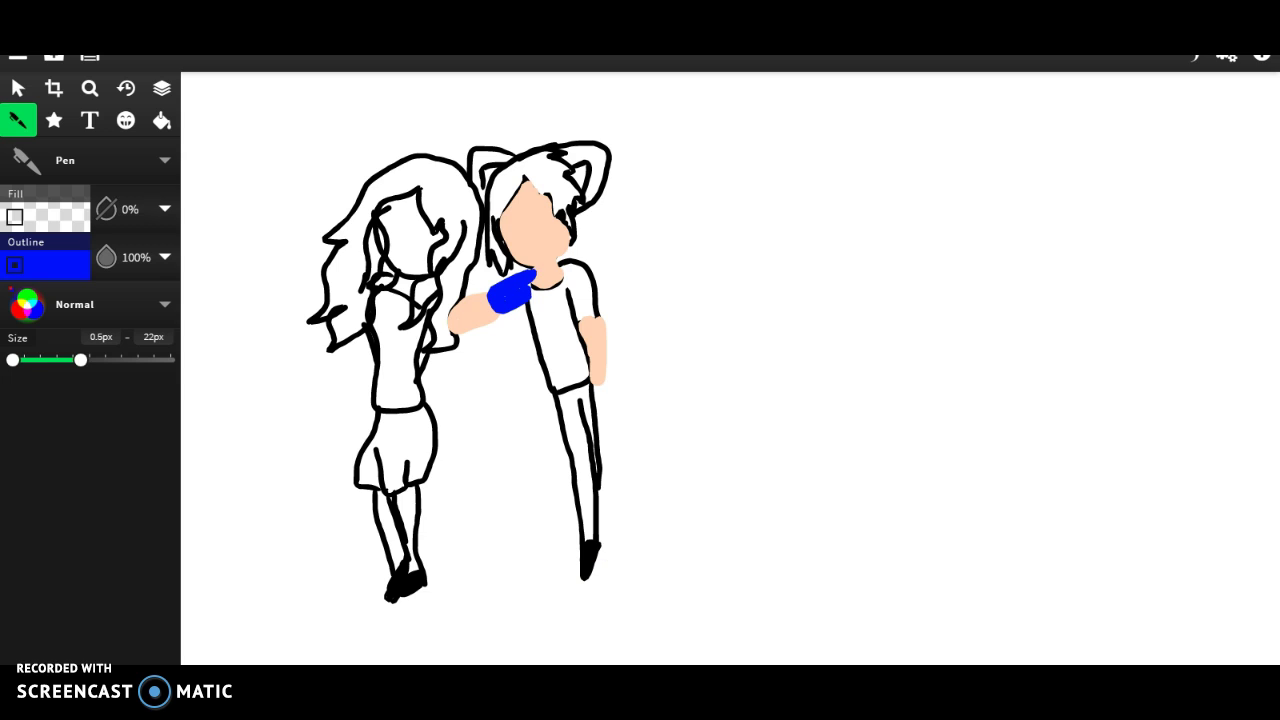
click(890, 645)
mouse_move(531, 292)
mouse_down()
mouse_move(558, 395)
mouse_move(587, 385)
mouse_move(565, 278)
mouse_move(548, 297)
mouse_move(530, 289)
mouse_move(590, 321)
mouse_move(571, 326)
mouse_move(560, 303)
mouse_move(559, 343)
mouse_move(545, 310)
mouse_up()
mouse_move(560, 363)
mouse_down()
mouse_move(577, 378)
mouse_move(586, 263)
mouse_move(600, 314)
mouse_move(586, 306)
mouse_move(586, 272)
mouse_move(575, 297)
mouse_move(572, 270)
mouse_move(560, 290)
mouse_up()
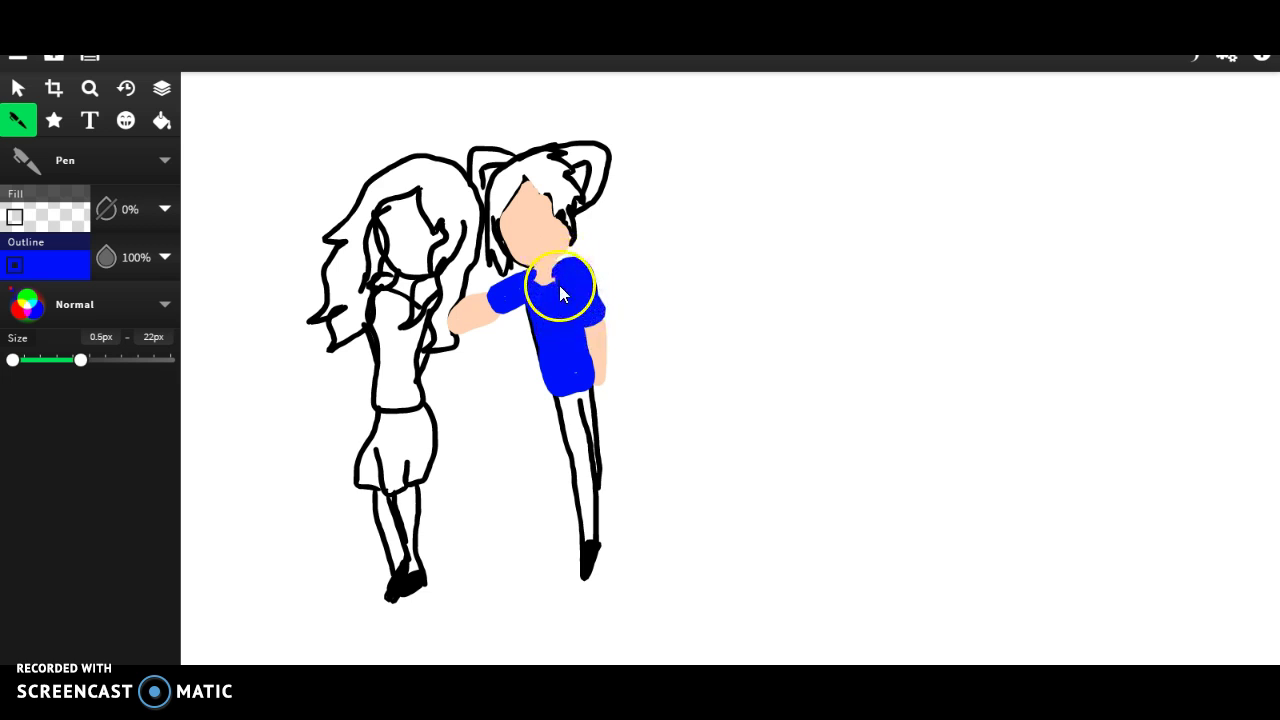
drag(553, 362, 562, 395)
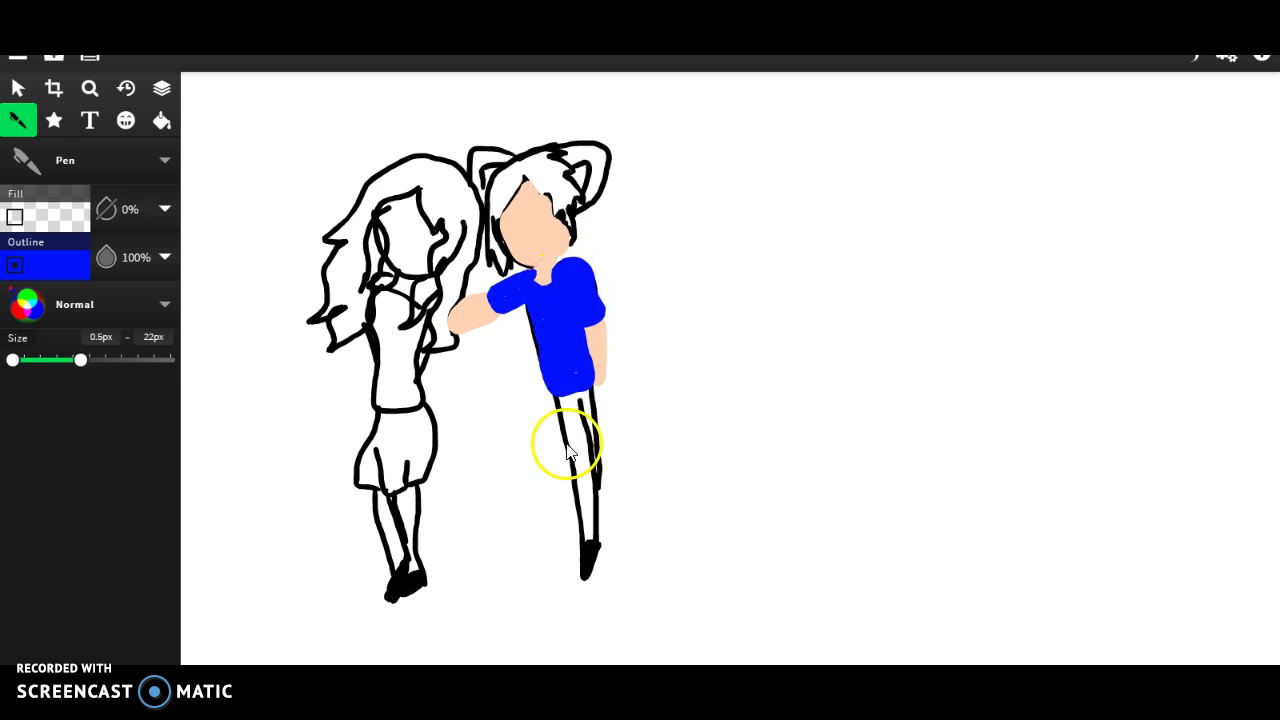
- Set the outline colour to 1f1f1f and colour both trouser legs of the second character, from waist to ankles
click(47, 280)
click(355, 293)
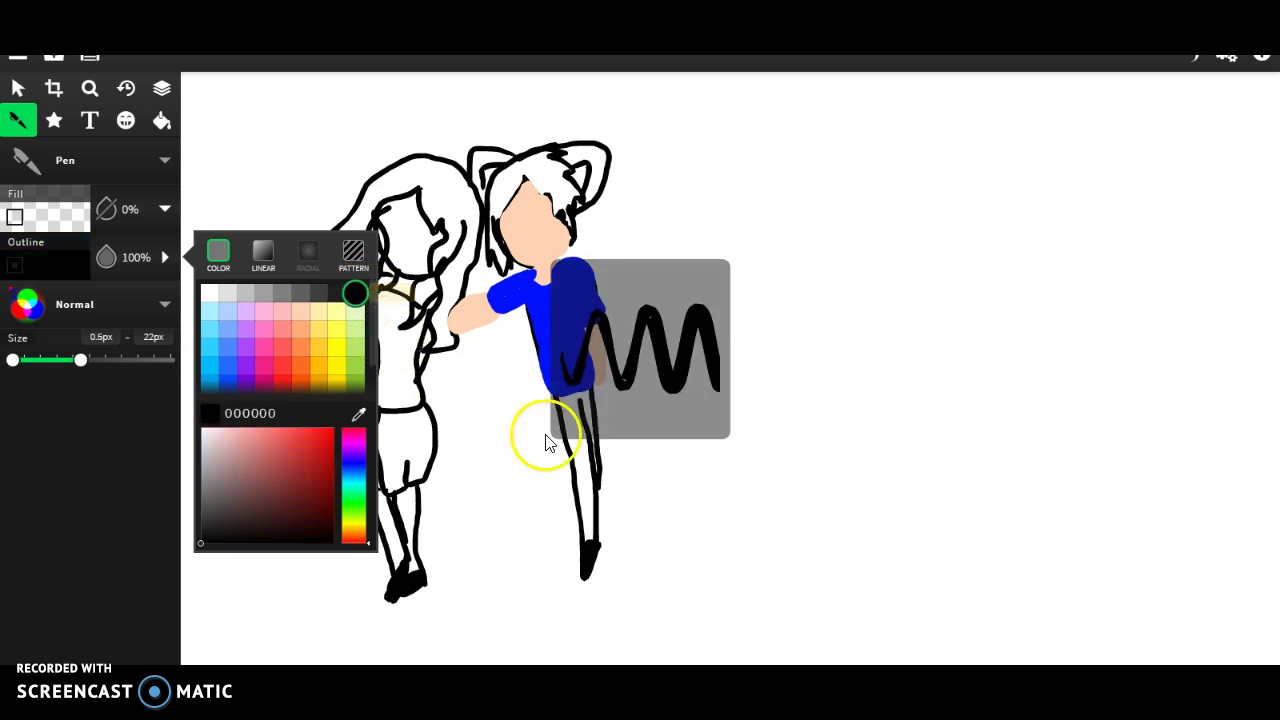
click(337, 293)
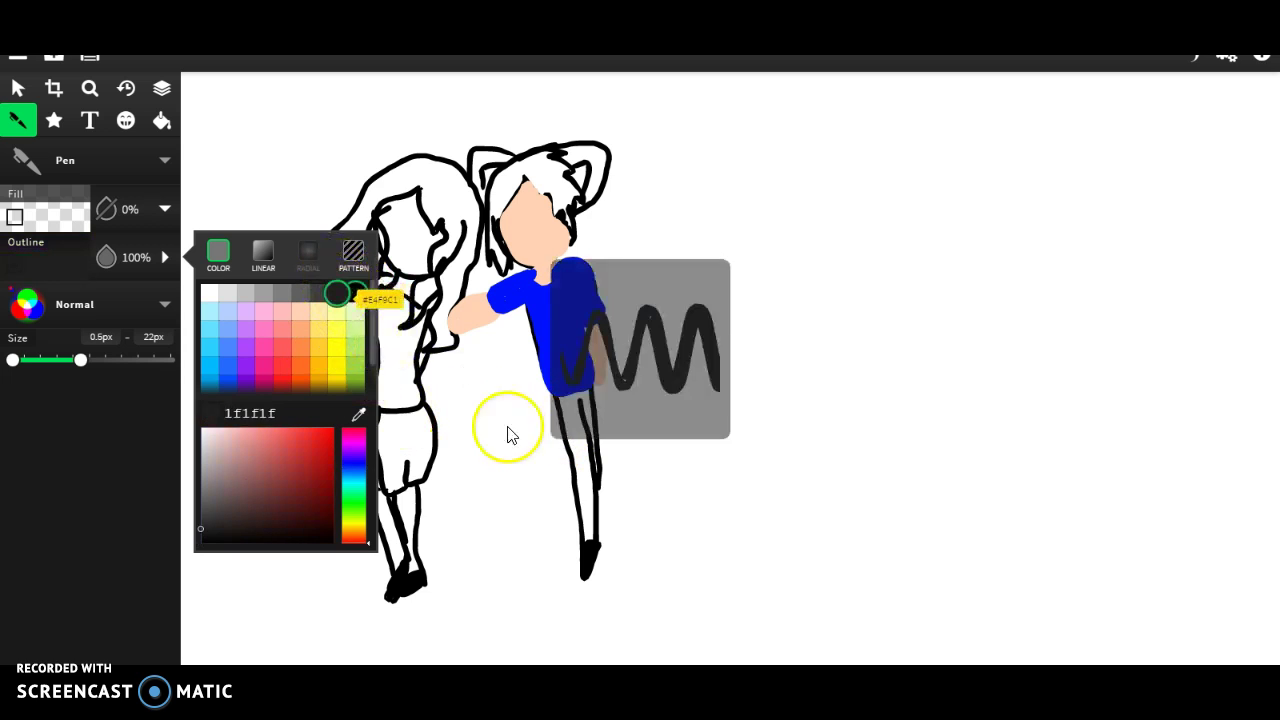
click(558, 405)
mouse_move(566, 392)
mouse_down()
mouse_move(597, 395)
mouse_move(600, 509)
mouse_move(574, 420)
mouse_move(590, 458)
mouse_move(591, 551)
mouse_move(603, 494)
mouse_move(590, 543)
mouse_move(589, 477)
mouse_up()
mouse_move(577, 410)
mouse_down()
mouse_move(577, 543)
mouse_move(586, 428)
mouse_move(574, 414)
mouse_move(576, 462)
mouse_up()
key(ctrl+z)
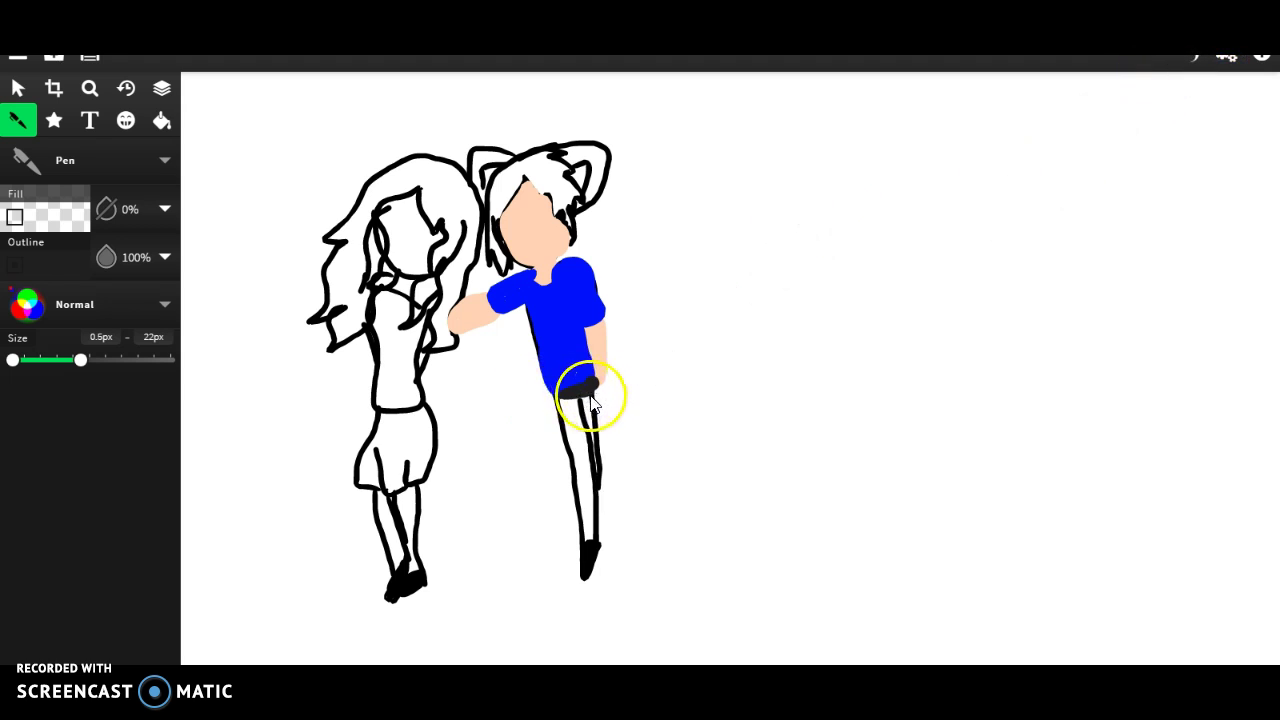
mouse_move(600, 440)
mouse_down()
mouse_move(607, 550)
mouse_move(587, 407)
mouse_move(561, 388)
mouse_move(591, 547)
mouse_move(580, 400)
mouse_up()
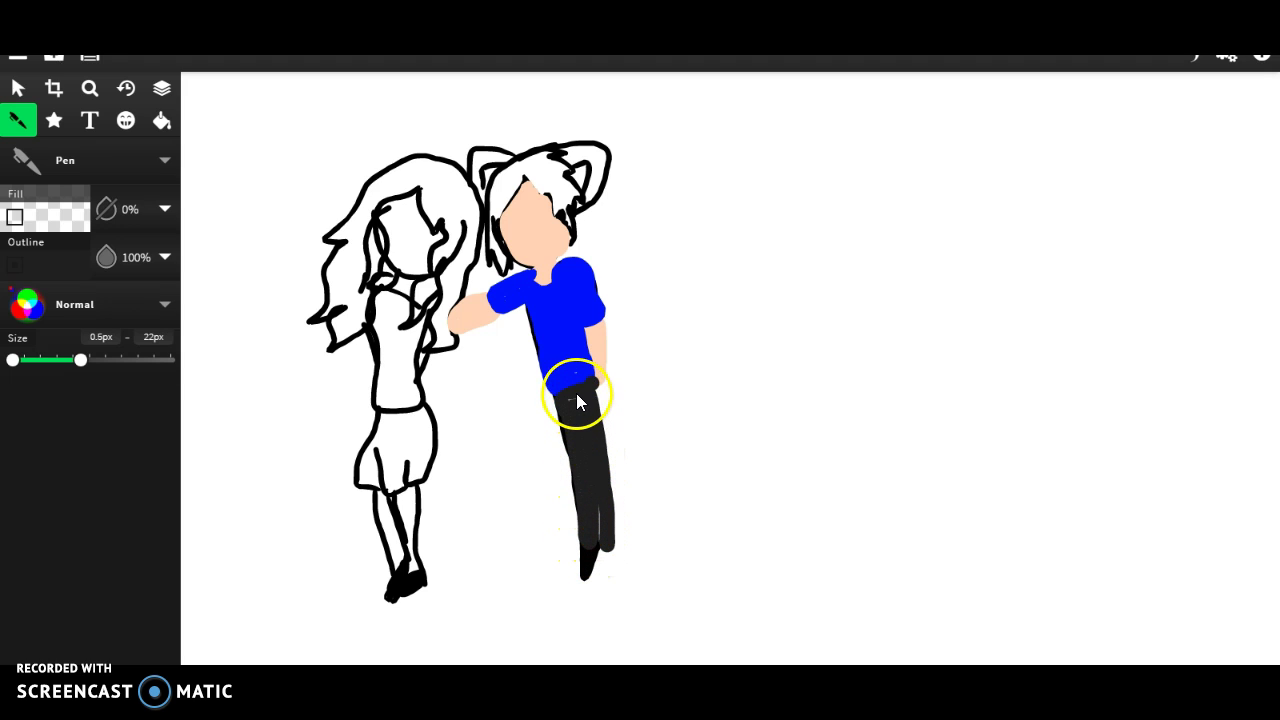
- Set the outline colour to 0007ff and touch up the hem of the second character's T-shirt above the trousers
click(35, 263)
click(355, 460)
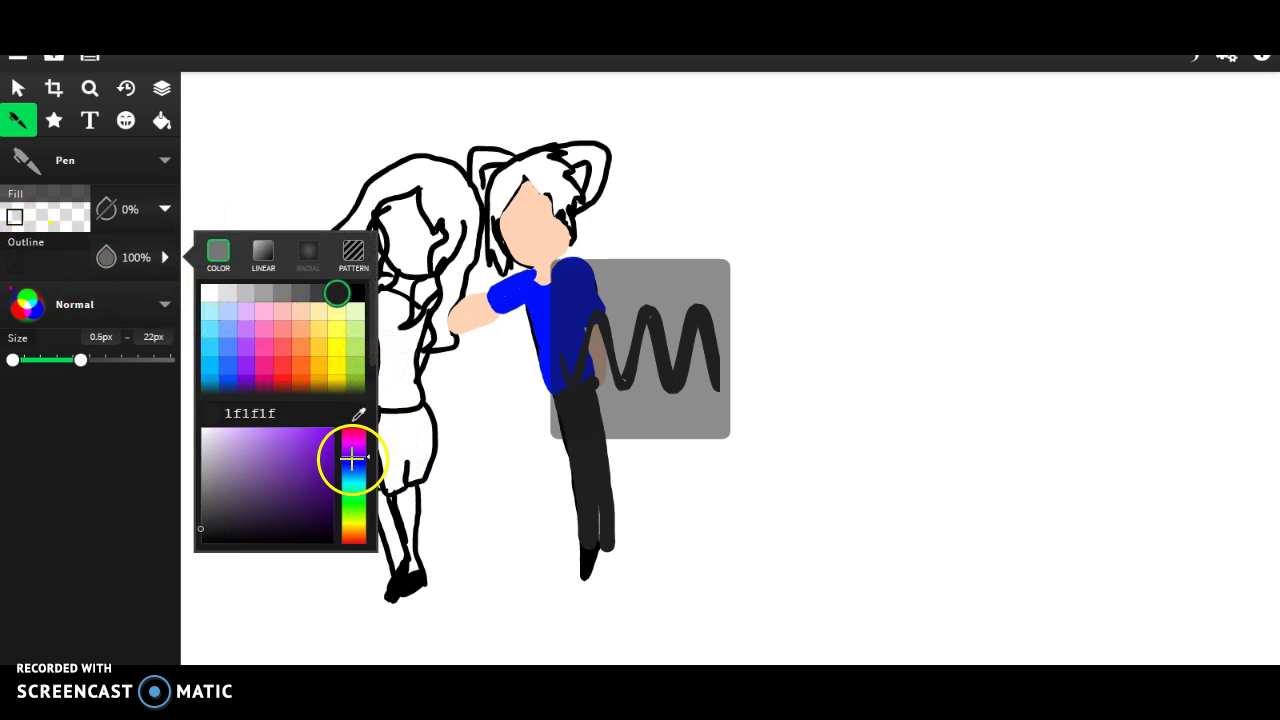
mouse_move(333, 468)
mouse_down()
mouse_move(303, 463)
mouse_move(349, 423)
mouse_move(357, 463)
mouse_up()
click(355, 457)
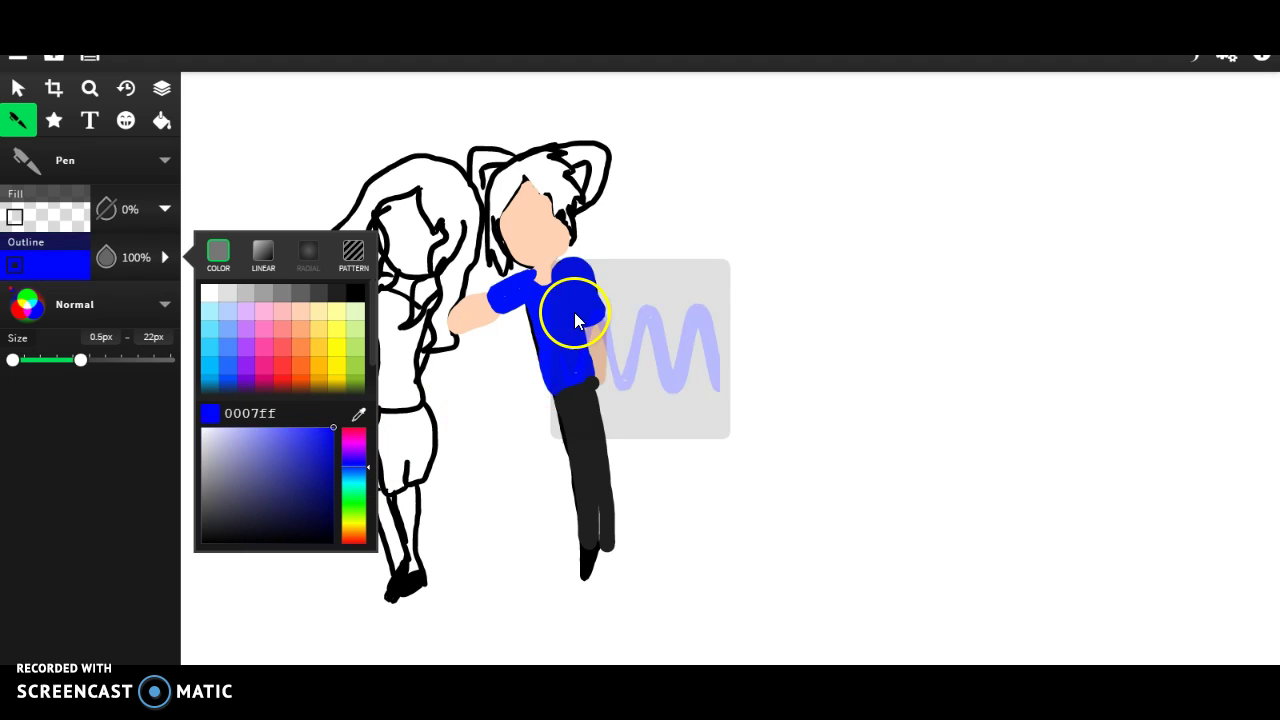
mouse_move(575, 368)
mouse_down()
mouse_move(581, 388)
mouse_move(594, 380)
mouse_move(571, 398)
mouse_up()
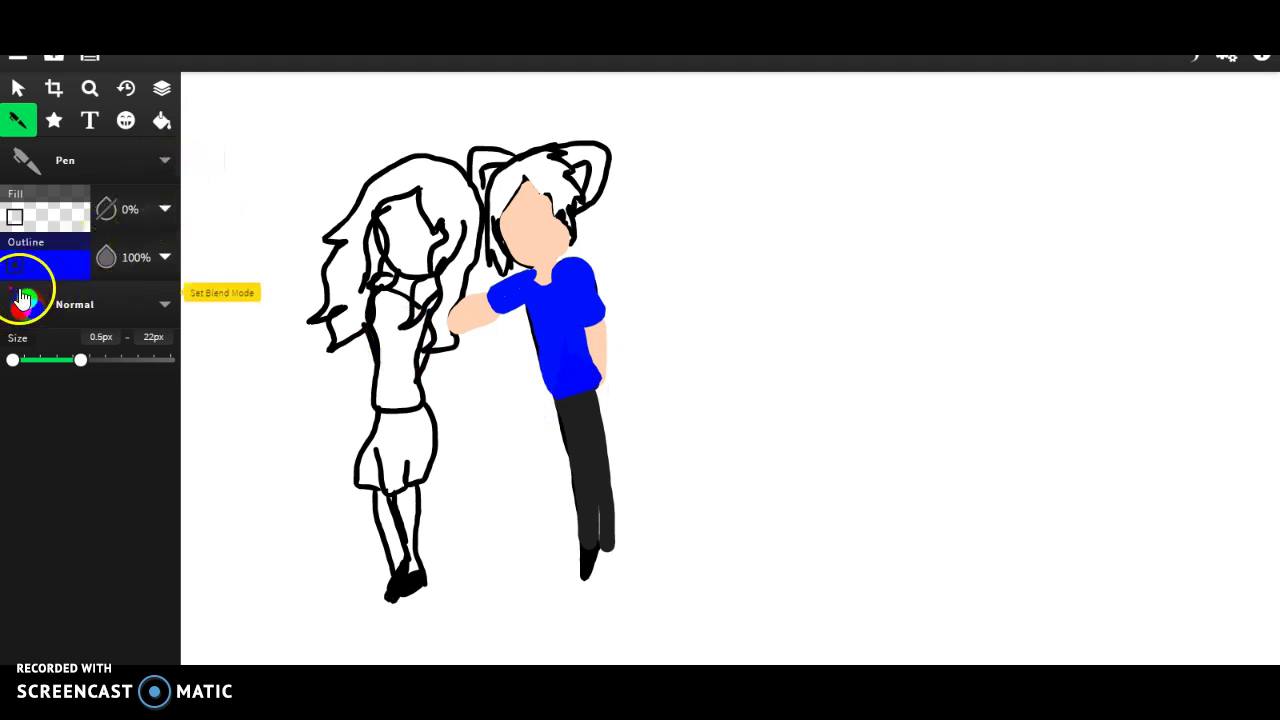
- Set the outline colour to black and draw the second character's other shoe at the end of the outer trouser leg
click(50, 262)
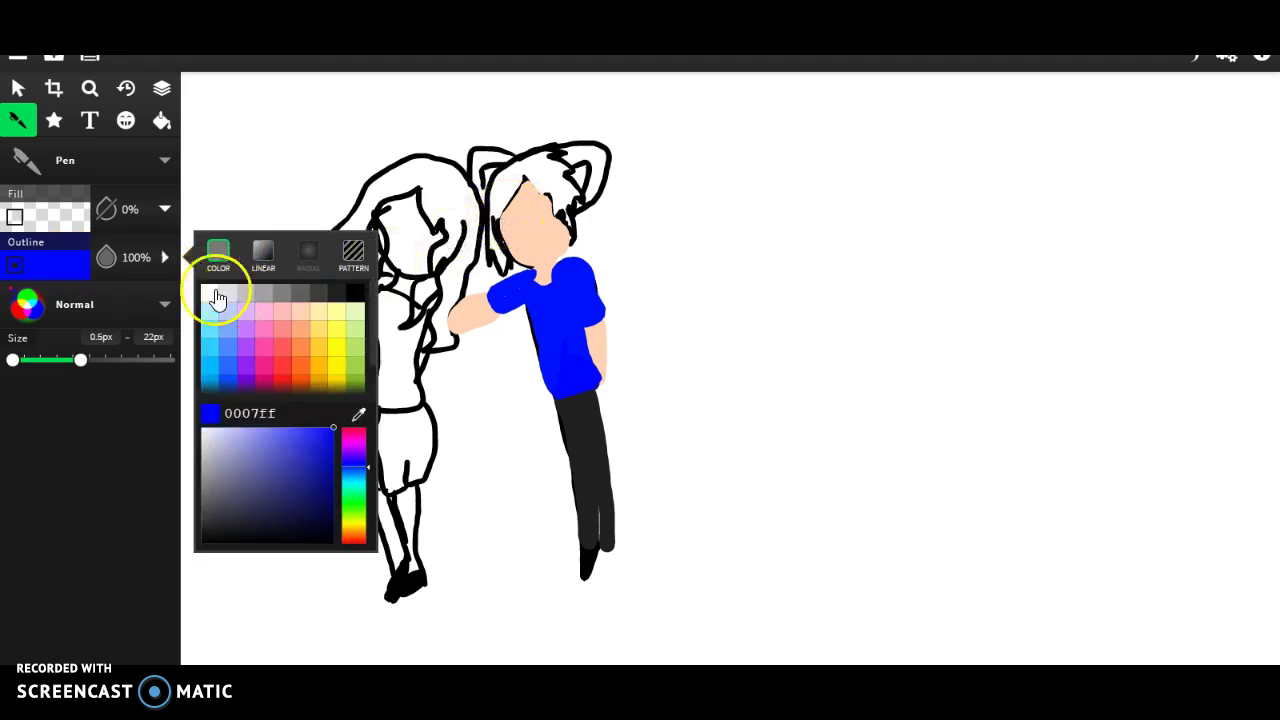
click(355, 292)
mouse_move(608, 553)
mouse_down()
mouse_move(597, 580)
mouse_move(619, 540)
mouse_up()
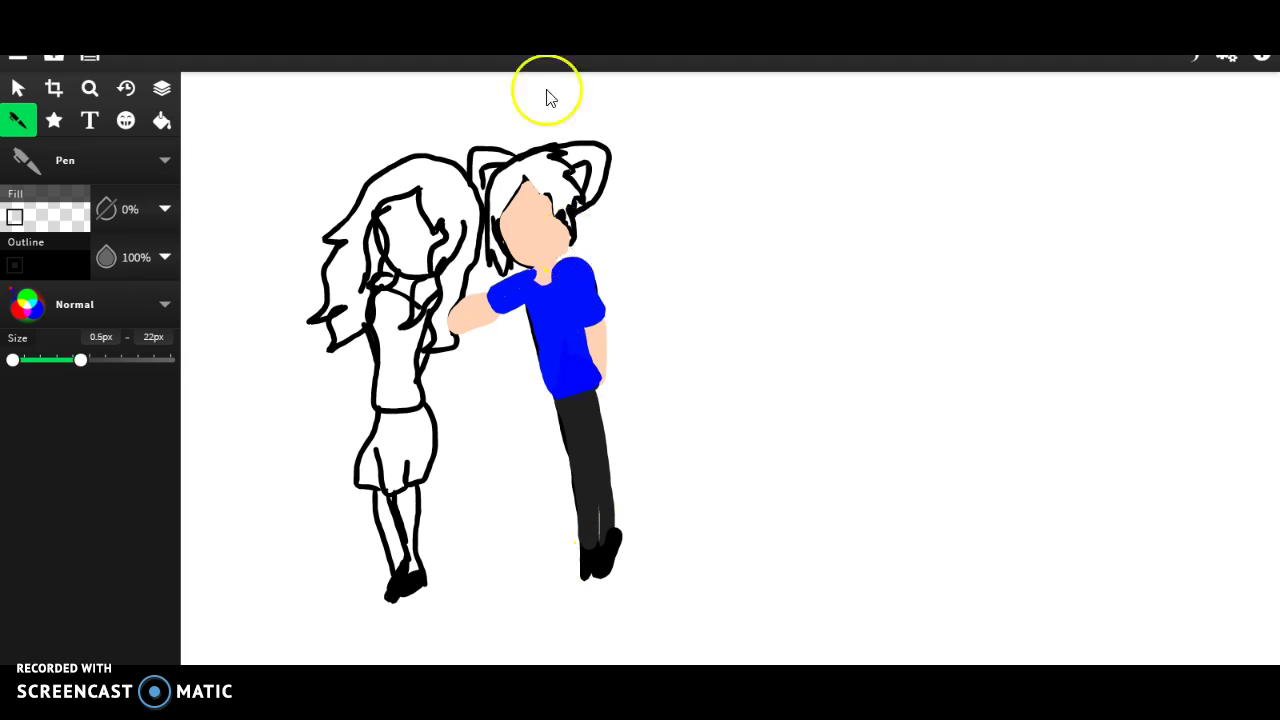
- Set the outline colour to dark brown 21140e and colour the second character's hair around the face
click(75, 268)
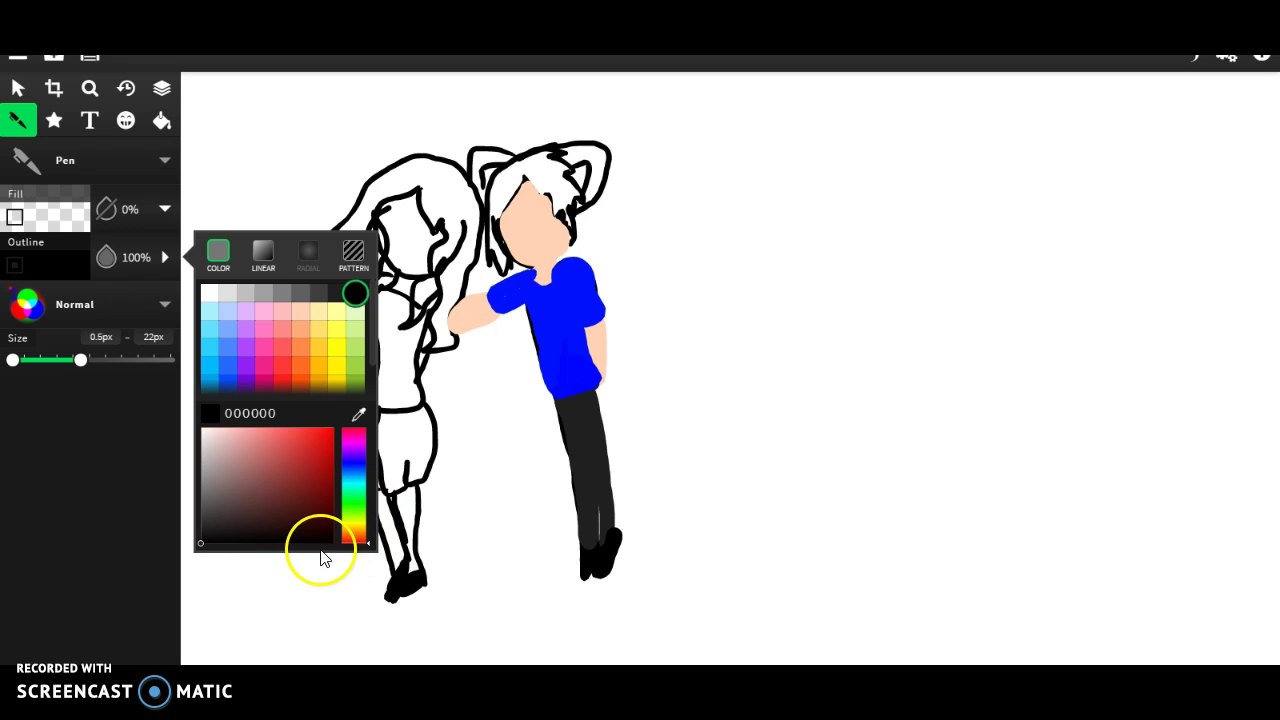
click(355, 537)
mouse_move(282, 470)
mouse_down()
mouse_move(223, 520)
mouse_move(278, 521)
mouse_up()
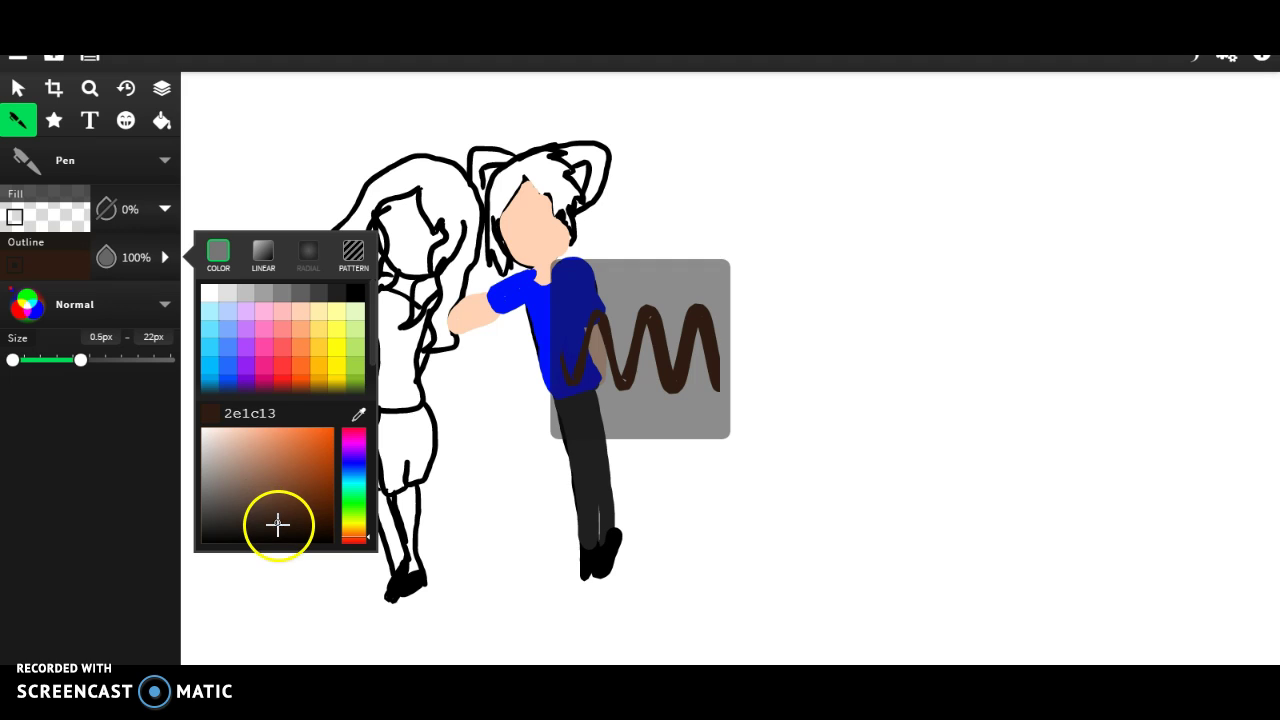
mouse_move(529, 166)
mouse_down()
mouse_move(494, 234)
mouse_move(498, 222)
mouse_move(508, 276)
mouse_move(496, 240)
mouse_move(483, 268)
mouse_move(514, 168)
mouse_move(557, 150)
mouse_move(536, 168)
mouse_move(575, 172)
mouse_move(541, 172)
mouse_move(586, 200)
mouse_move(564, 198)
mouse_move(569, 228)
mouse_move(541, 175)
mouse_move(564, 207)
mouse_move(518, 175)
mouse_move(503, 206)
mouse_up()
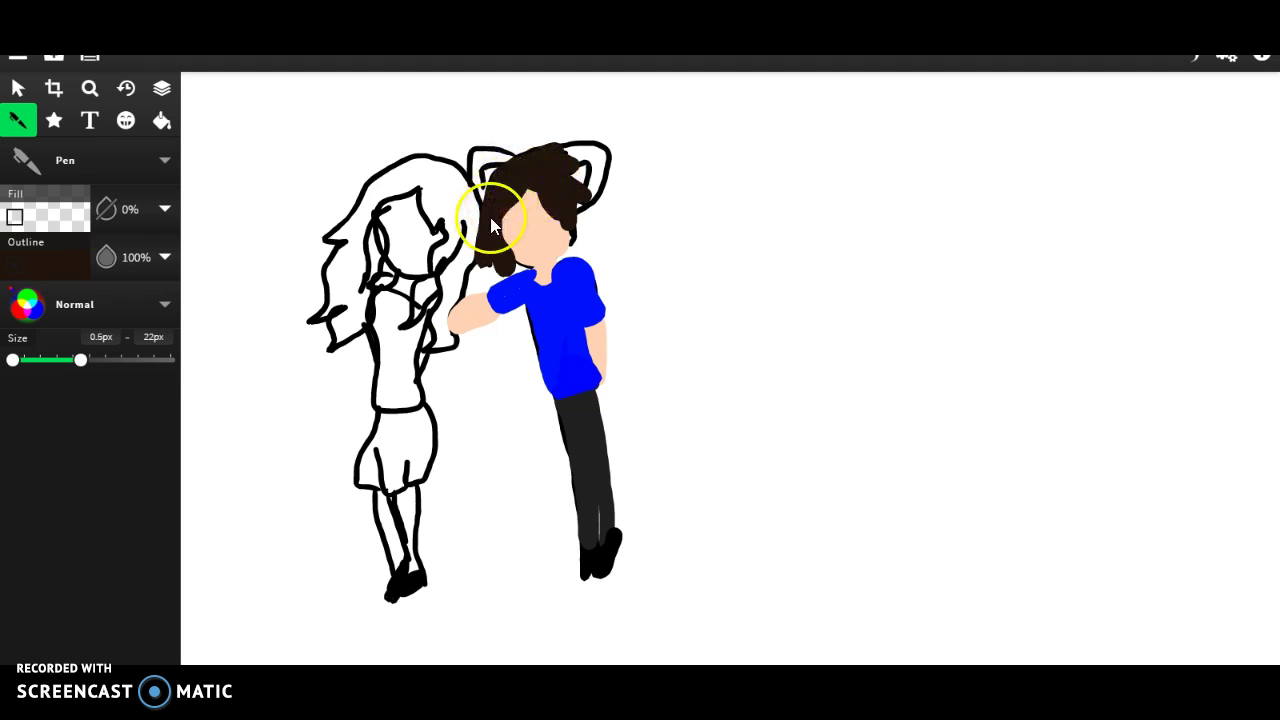
- Set the outline colour to tan c5a868 and paint light patches on both sides of the second character's hair
click(74, 270)
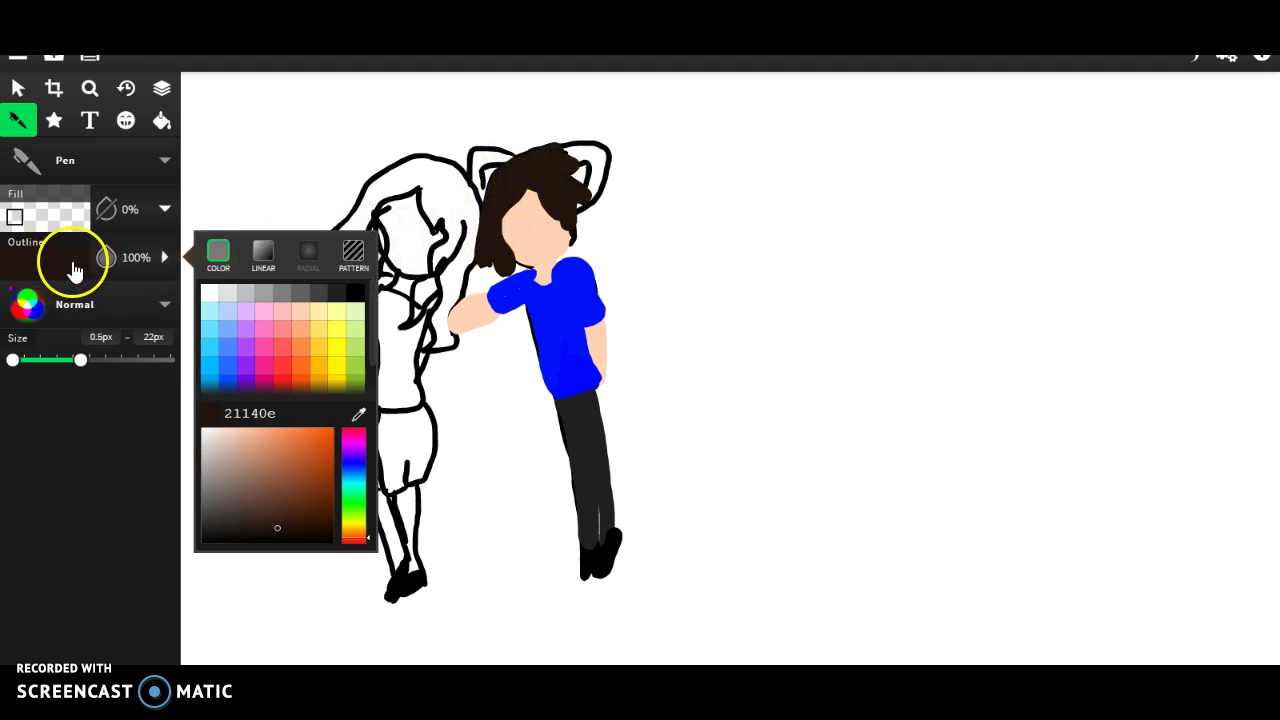
click(318, 378)
mouse_move(304, 444)
mouse_down()
mouse_move(286, 480)
mouse_move(257, 457)
mouse_up()
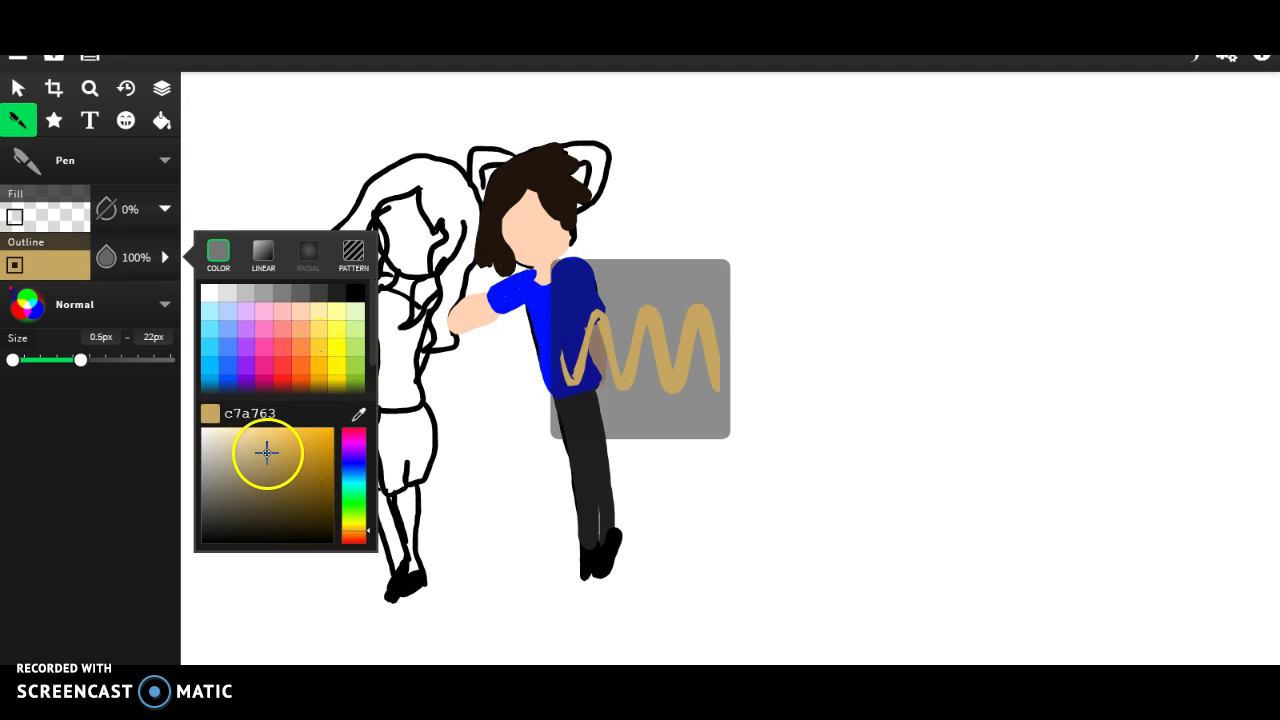
mouse_move(487, 218)
mouse_down()
mouse_move(480, 238)
mouse_move(486, 206)
mouse_move(471, 229)
mouse_move(497, 218)
mouse_up()
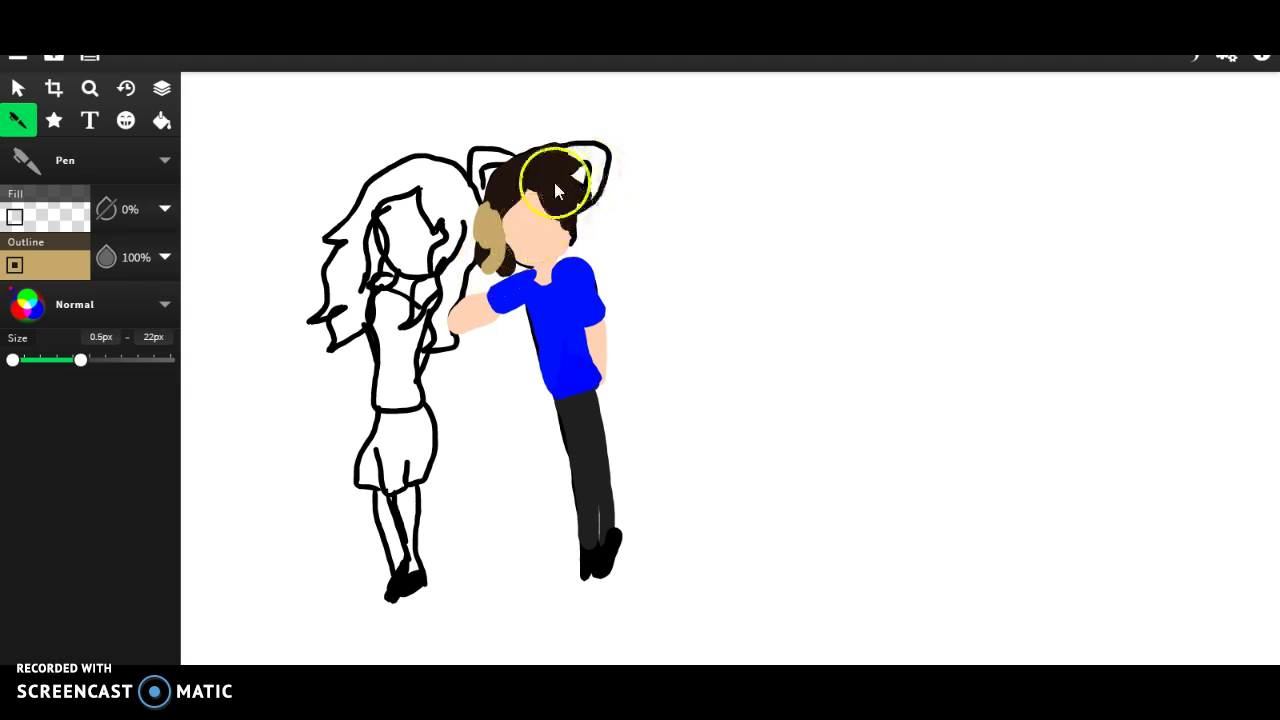
mouse_move(576, 197)
mouse_down()
mouse_move(544, 166)
mouse_move(636, 137)
mouse_move(563, 162)
mouse_move(559, 183)
mouse_move(578, 186)
mouse_move(559, 187)
mouse_move(574, 202)
mouse_move(573, 215)
mouse_up()
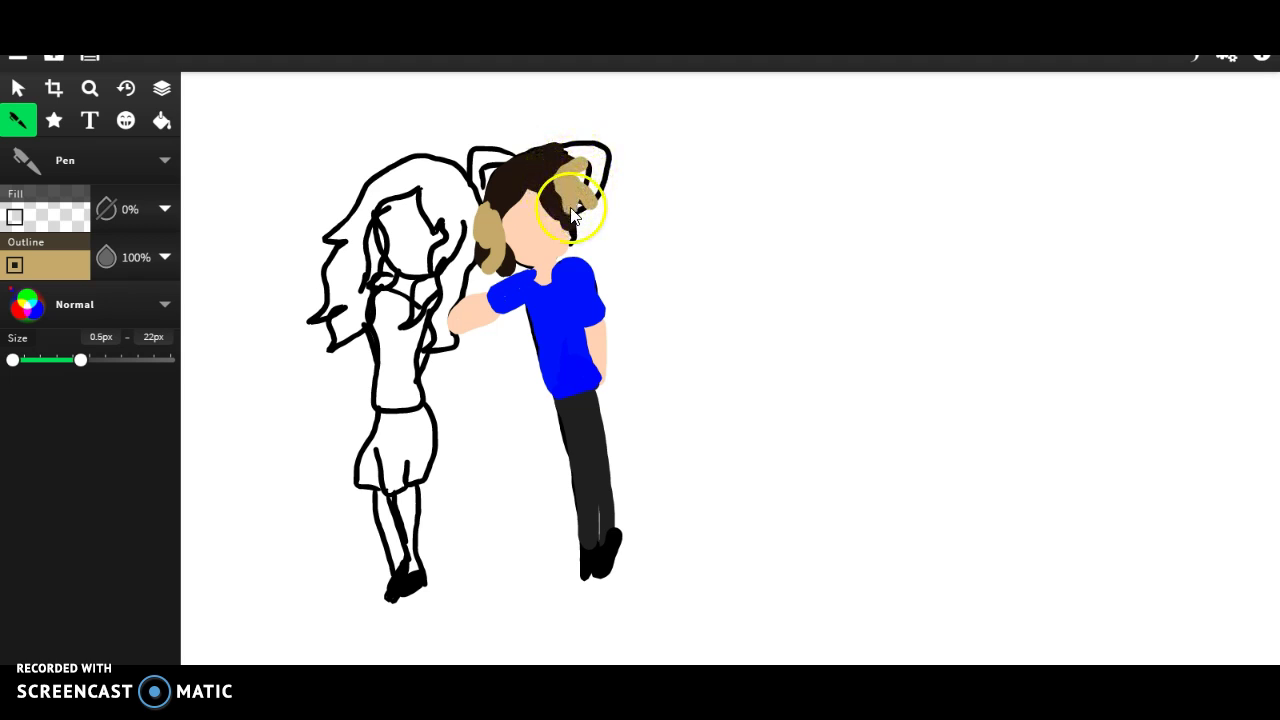
- Set the outline colour to a very dark brown, colour both animal ears and draw a thick tail curving up from the hip
click(45, 264)
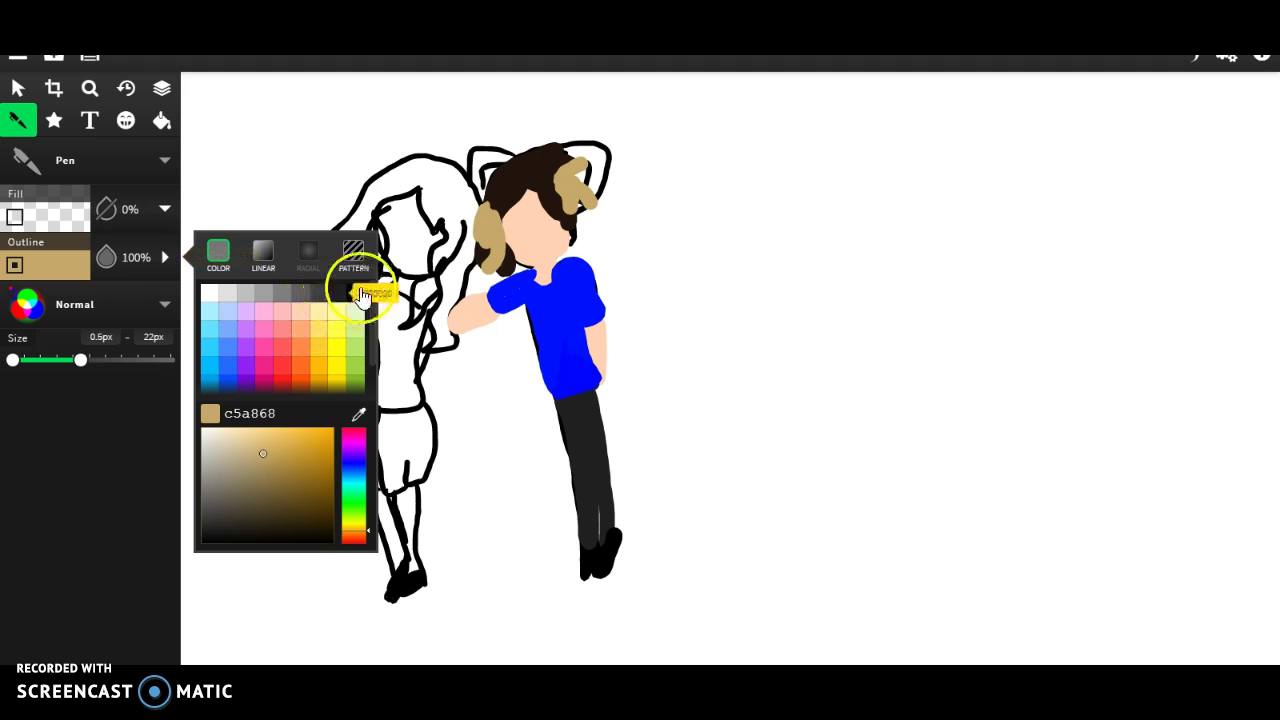
mouse_move(230, 469)
mouse_down()
mouse_move(263, 486)
mouse_move(200, 529)
mouse_move(307, 528)
mouse_up()
mouse_move(517, 167)
mouse_down()
mouse_move(476, 154)
mouse_move(479, 206)
mouse_move(483, 162)
mouse_move(545, 158)
mouse_move(611, 204)
mouse_move(507, 229)
mouse_move(589, 162)
mouse_move(554, 178)
mouse_move(565, 151)
mouse_move(606, 148)
mouse_move(609, 172)
mouse_move(594, 200)
mouse_move(584, 180)
mouse_move(603, 155)
mouse_move(565, 157)
mouse_move(591, 165)
mouse_move(594, 196)
mouse_move(576, 157)
mouse_move(500, 178)
mouse_up()
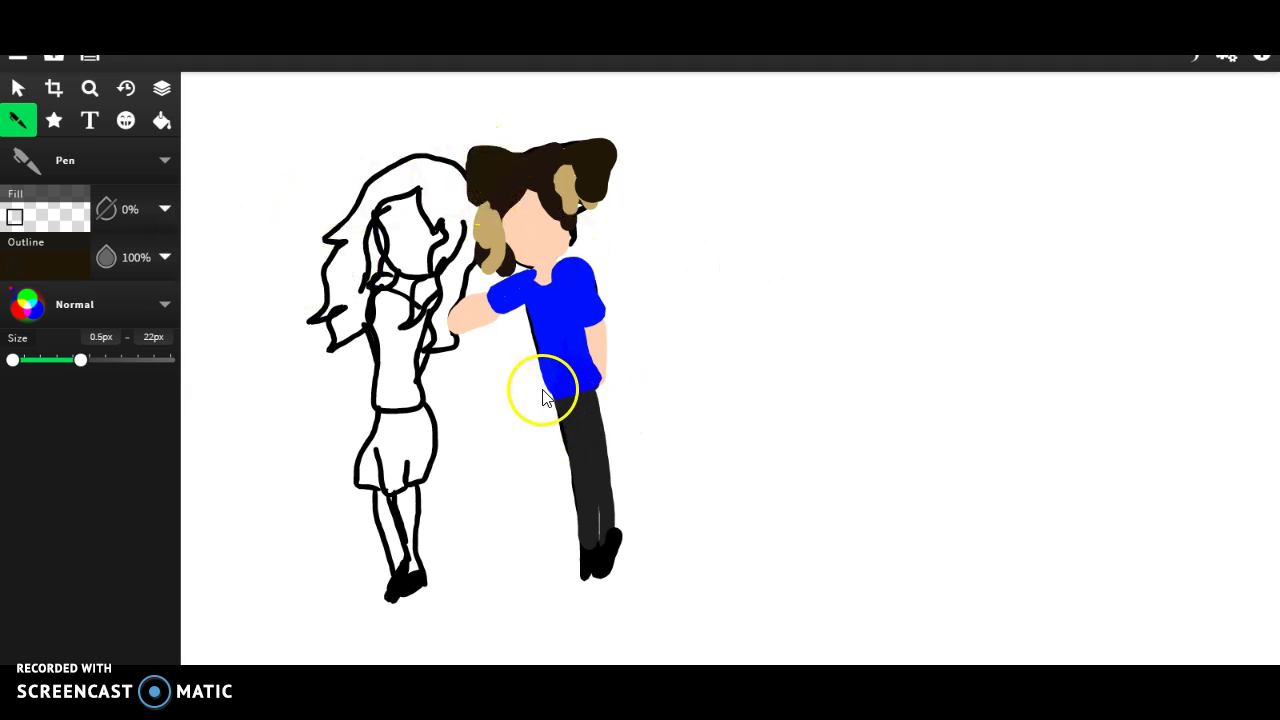
mouse_move(545, 398)
mouse_down()
mouse_move(494, 360)
mouse_move(494, 392)
mouse_move(483, 327)
mouse_move(459, 382)
mouse_move(476, 410)
mouse_move(566, 428)
mouse_move(552, 399)
mouse_move(504, 375)
mouse_move(487, 398)
mouse_move(471, 361)
mouse_move(484, 343)
mouse_move(475, 362)
mouse_move(496, 398)
mouse_move(543, 407)
mouse_move(510, 404)
mouse_move(498, 386)
mouse_move(551, 418)
mouse_move(486, 412)
mouse_up()
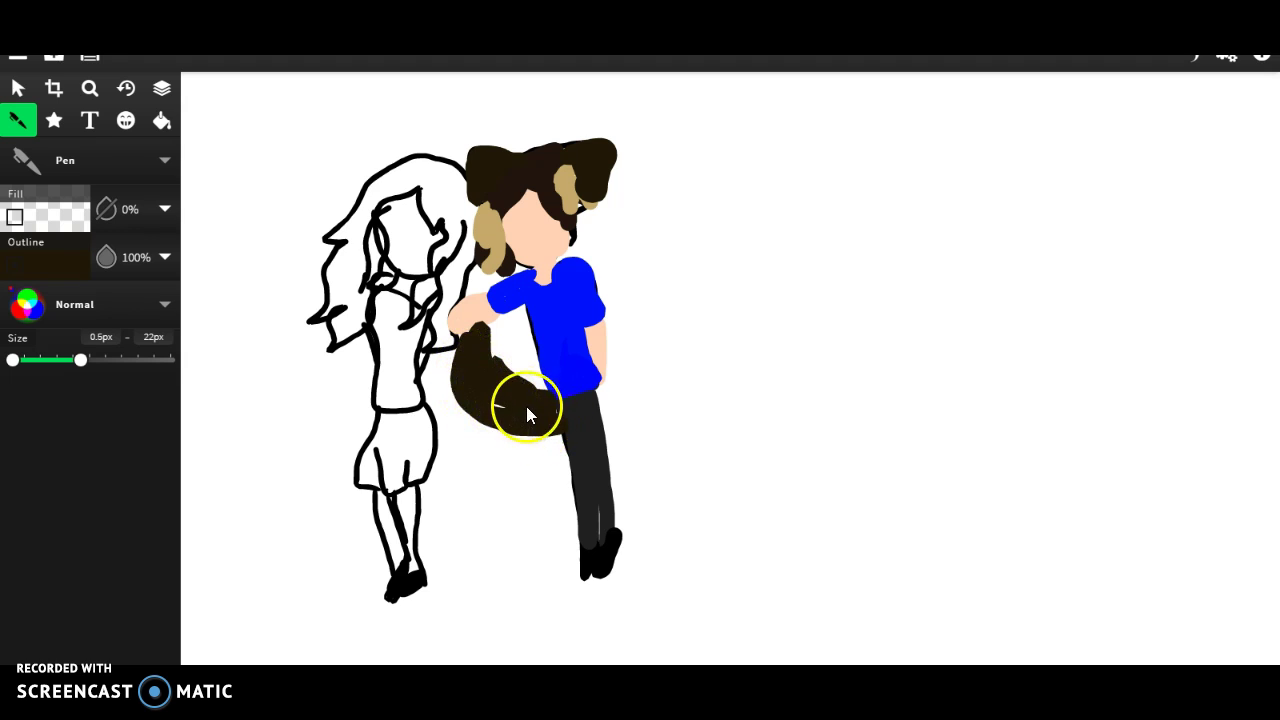
- Set the outline colour to orange-yellow ffb40b and colour all of the girl's long hair, including the strands over her shoulders
click(70, 262)
click(291, 441)
mouse_move(291, 441)
mouse_down()
mouse_move(297, 420)
mouse_move(328, 428)
mouse_up()
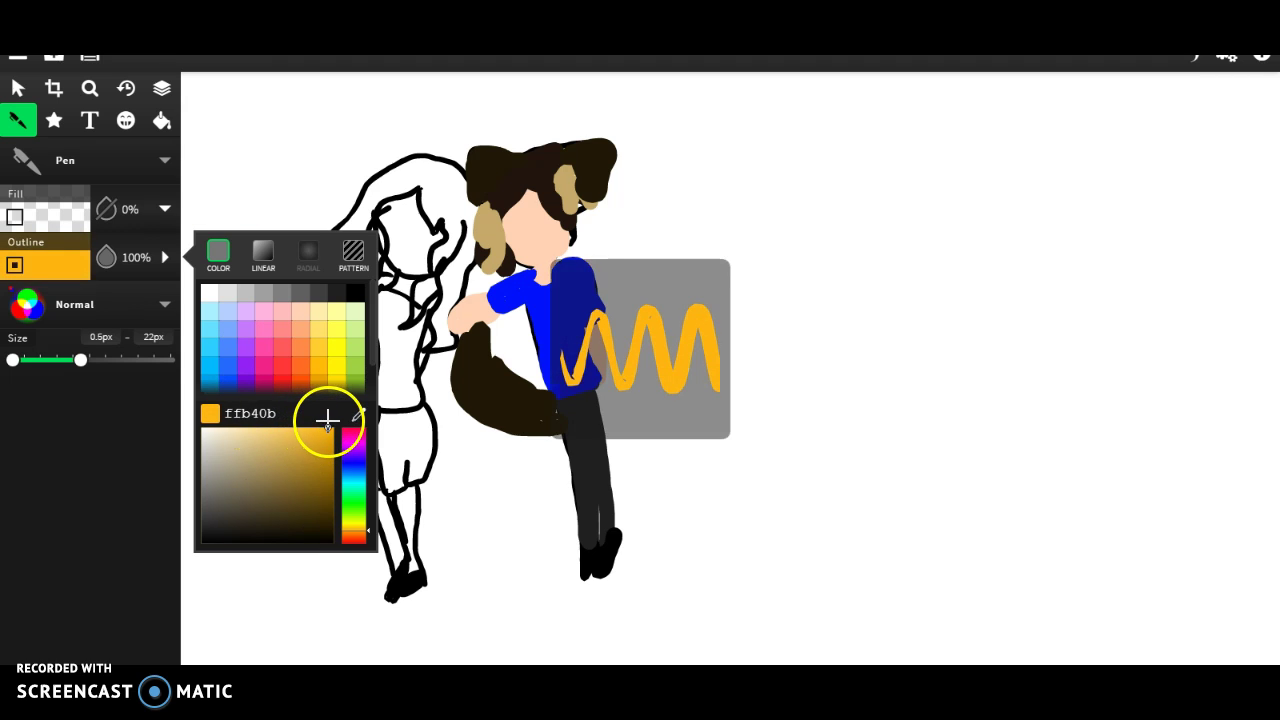
click(106, 255)
mouse_move(421, 178)
mouse_down()
mouse_move(381, 200)
mouse_move(386, 255)
mouse_move(359, 298)
mouse_move(392, 288)
mouse_move(392, 268)
mouse_move(372, 262)
mouse_move(375, 215)
mouse_move(383, 265)
mouse_move(369, 318)
mouse_move(325, 348)
mouse_up()
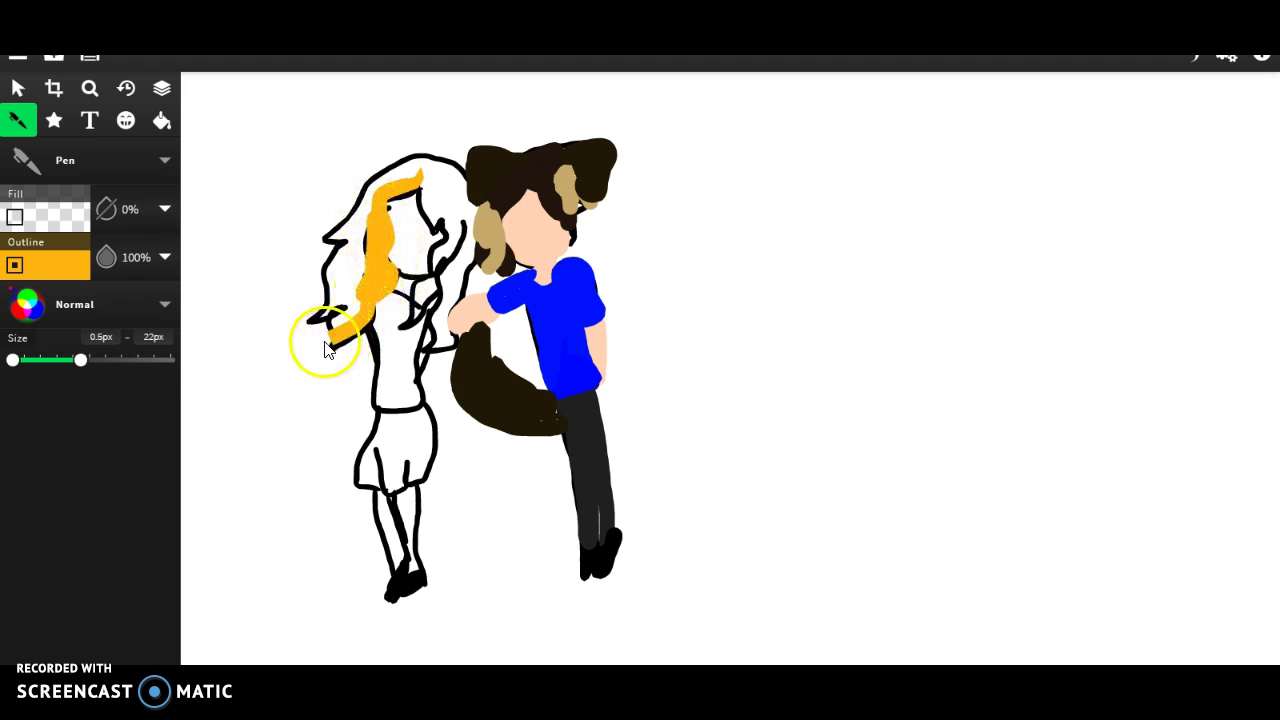
mouse_move(331, 288)
mouse_down()
mouse_move(351, 251)
mouse_move(323, 245)
mouse_move(363, 177)
mouse_move(435, 160)
mouse_move(478, 173)
mouse_move(478, 205)
mouse_up()
mouse_move(476, 262)
mouse_down()
mouse_move(450, 341)
mouse_move(410, 372)
mouse_move(425, 352)
mouse_up()
mouse_move(436, 306)
mouse_down()
mouse_move(405, 295)
mouse_move(410, 340)
mouse_move(418, 314)
mouse_up()
drag(451, 270, 456, 285)
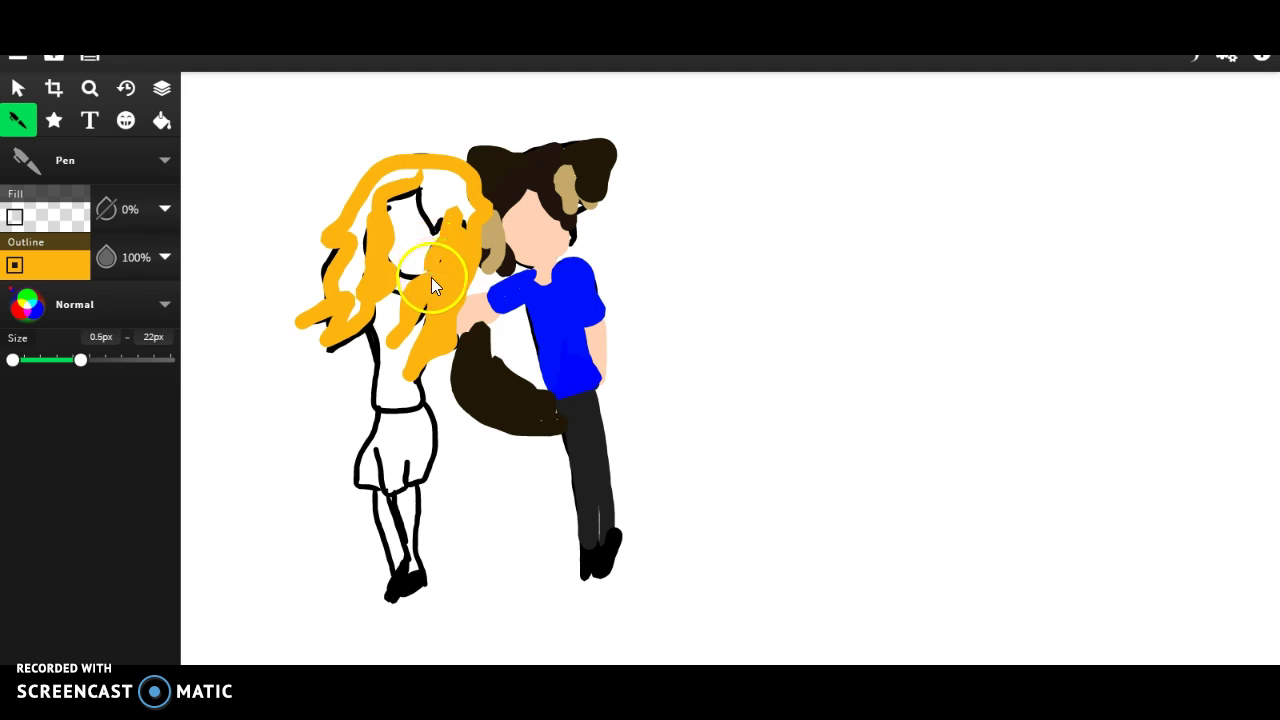
drag(428, 232, 419, 197)
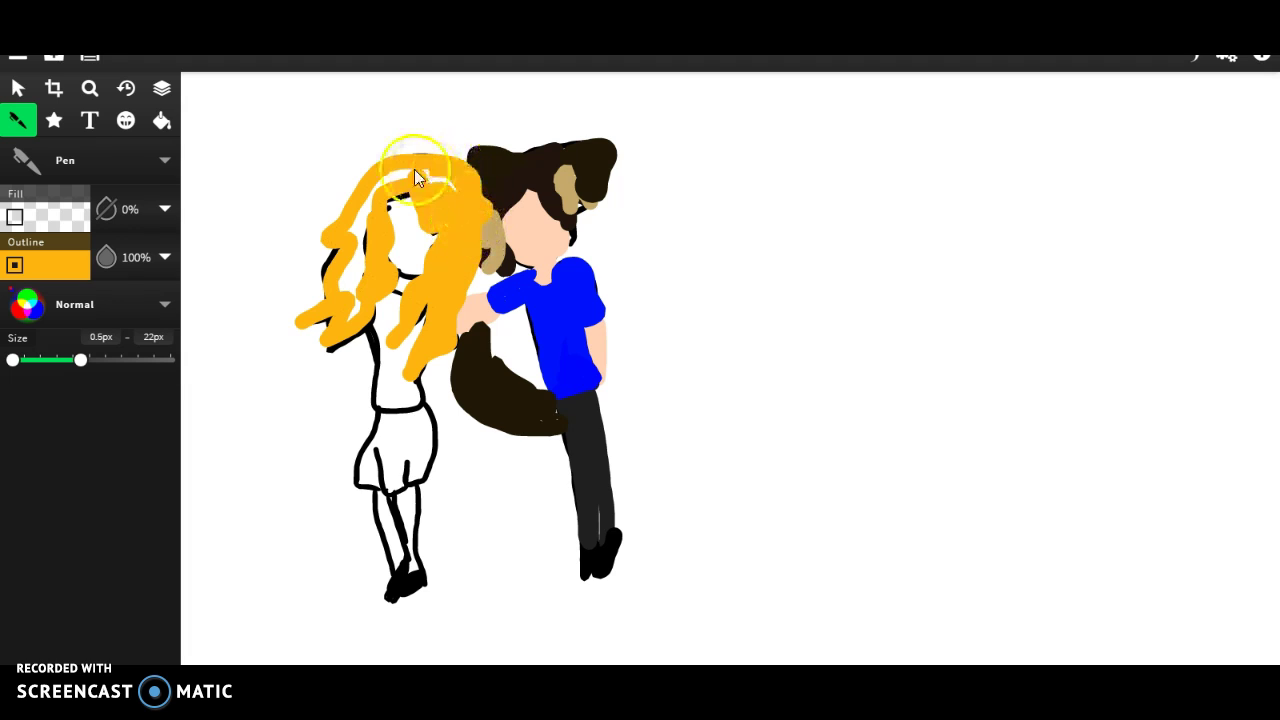
drag(361, 210, 351, 270)
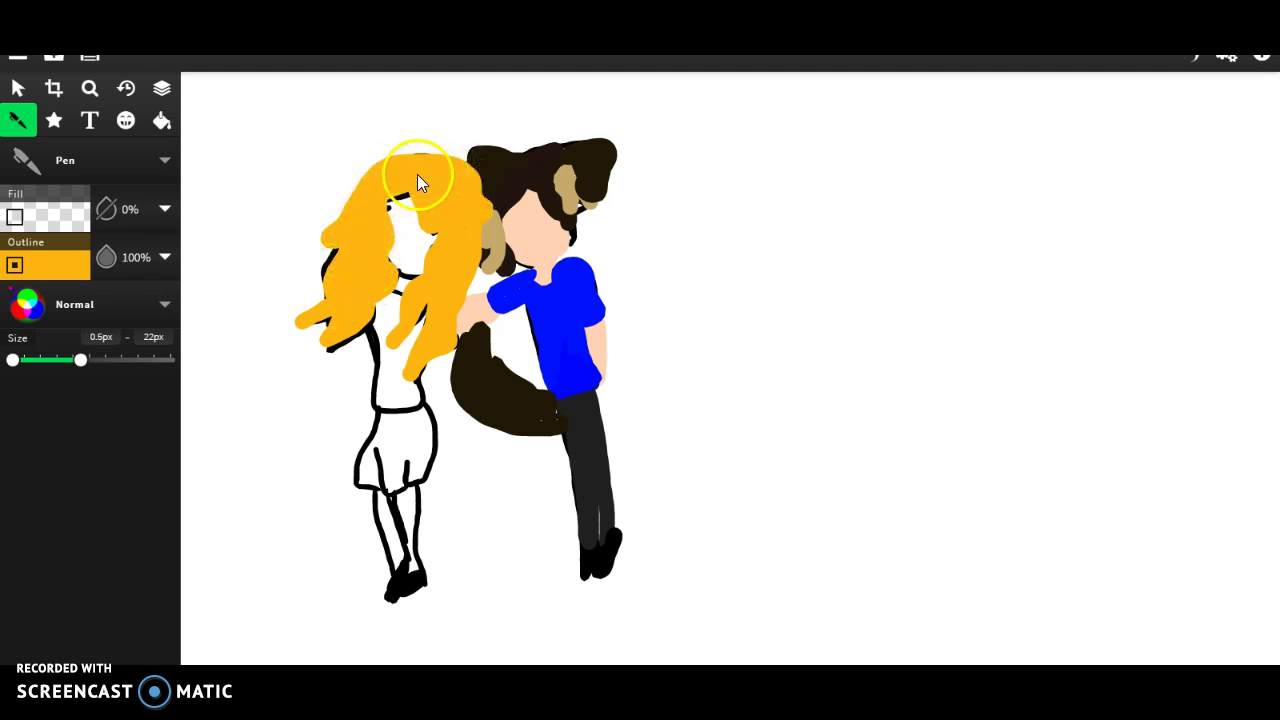
- Set the outline colour to light peach and colour the girl's face, neck, arms and legs
click(29, 302)
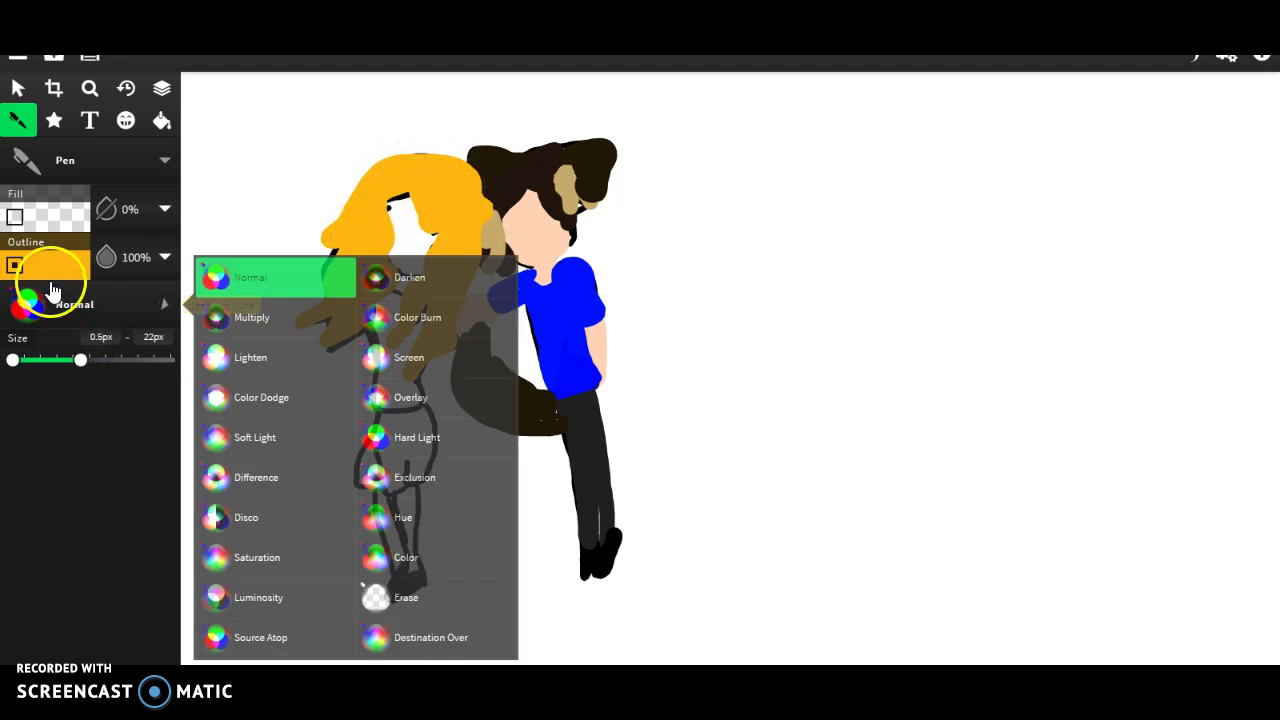
click(55, 278)
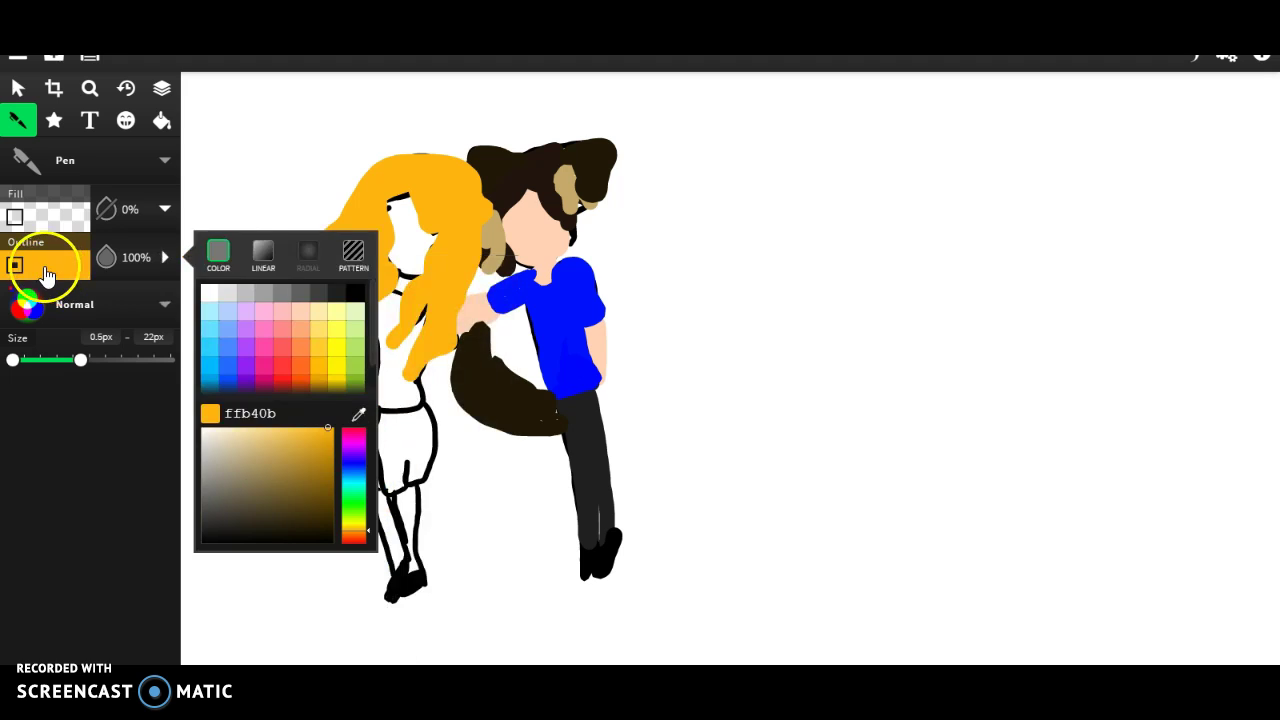
click(303, 318)
click(397, 203)
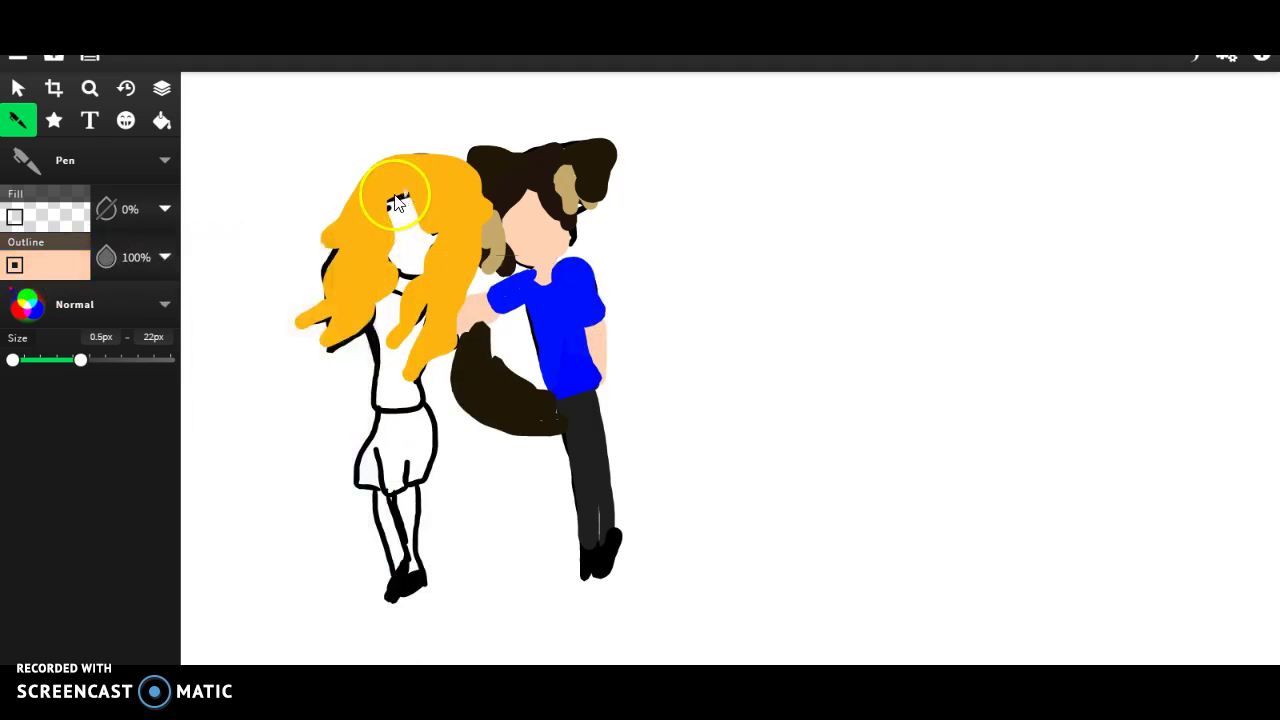
drag(395, 215, 397, 265)
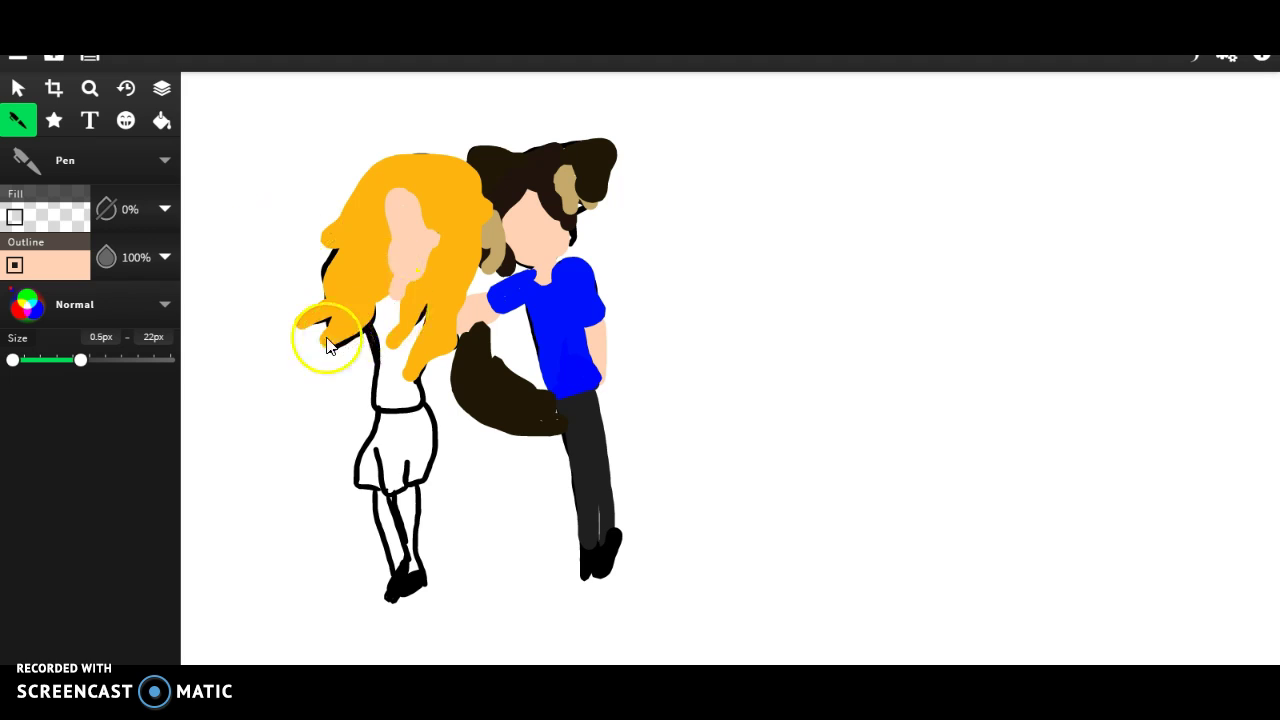
mouse_move(368, 333)
mouse_down()
mouse_move(376, 367)
mouse_move(414, 390)
mouse_move(436, 368)
mouse_up()
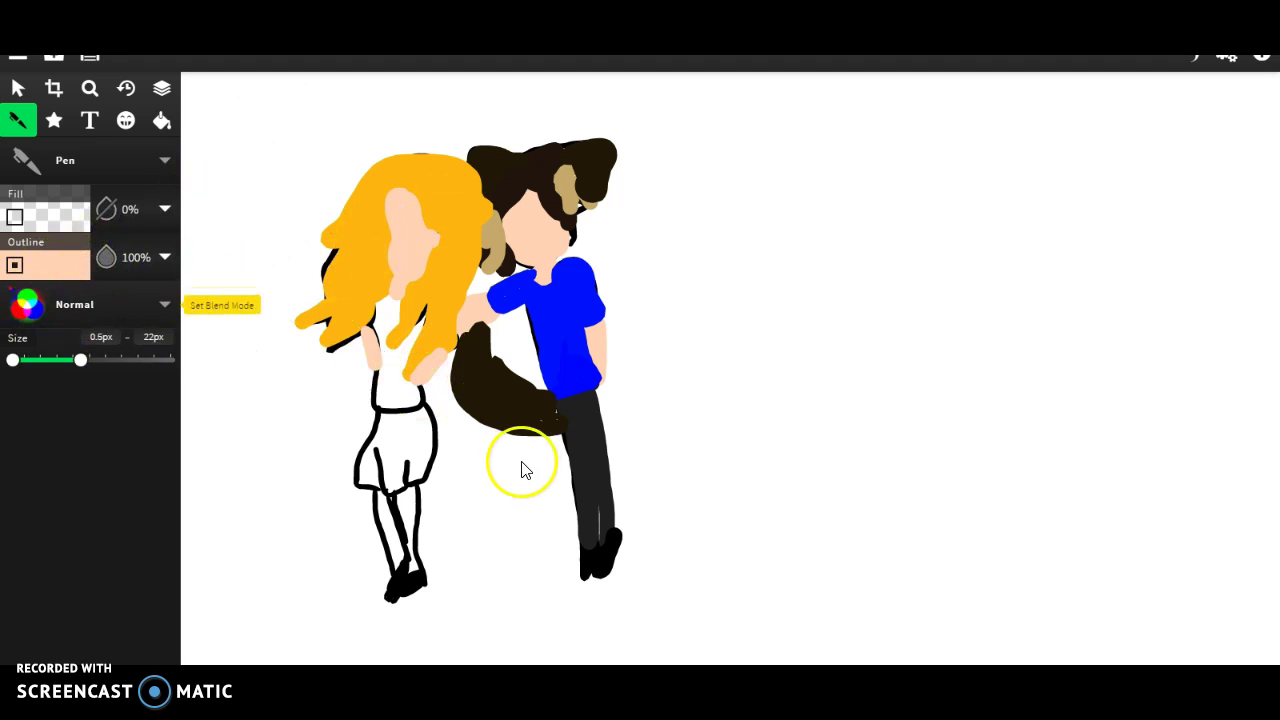
mouse_move(398, 488)
mouse_down()
mouse_move(411, 573)
mouse_move(416, 486)
mouse_move(406, 498)
mouse_move(382, 491)
mouse_move(399, 578)
mouse_up()
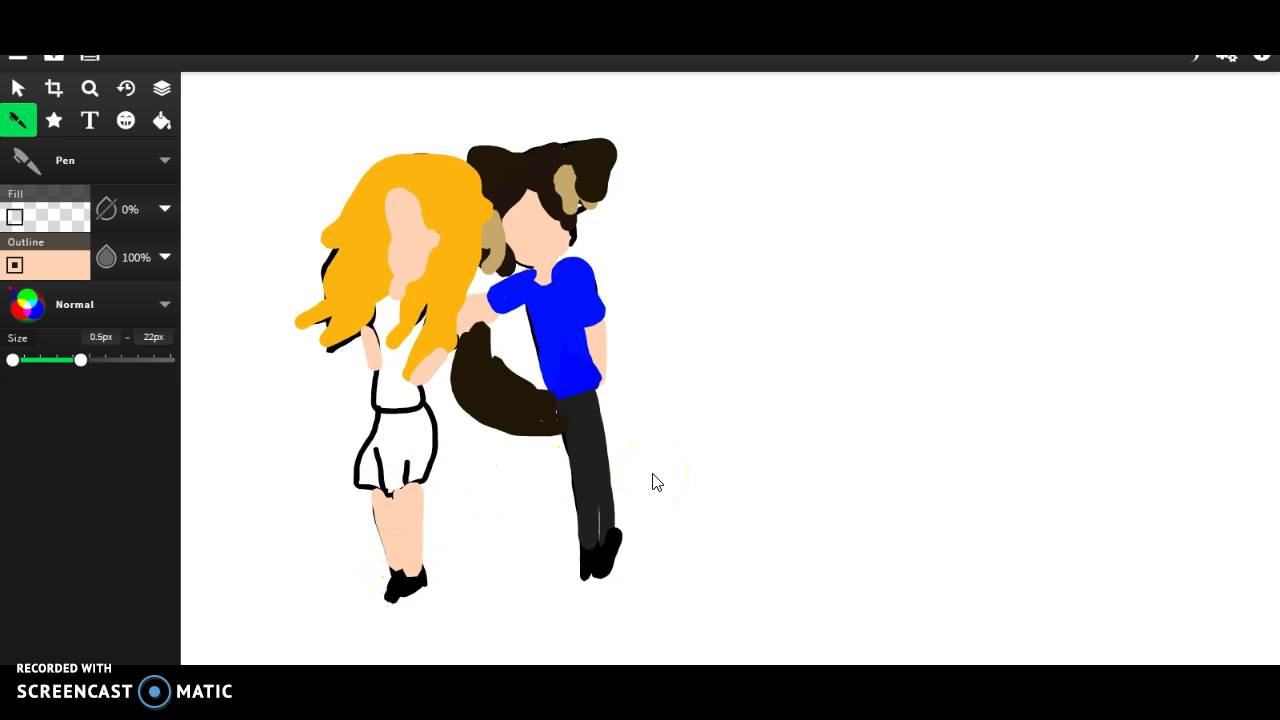
- Set the outline colour to violet-blue 4d00ff and colour the girl's top from the shoulders to the waist
click(50, 265)
click(356, 455)
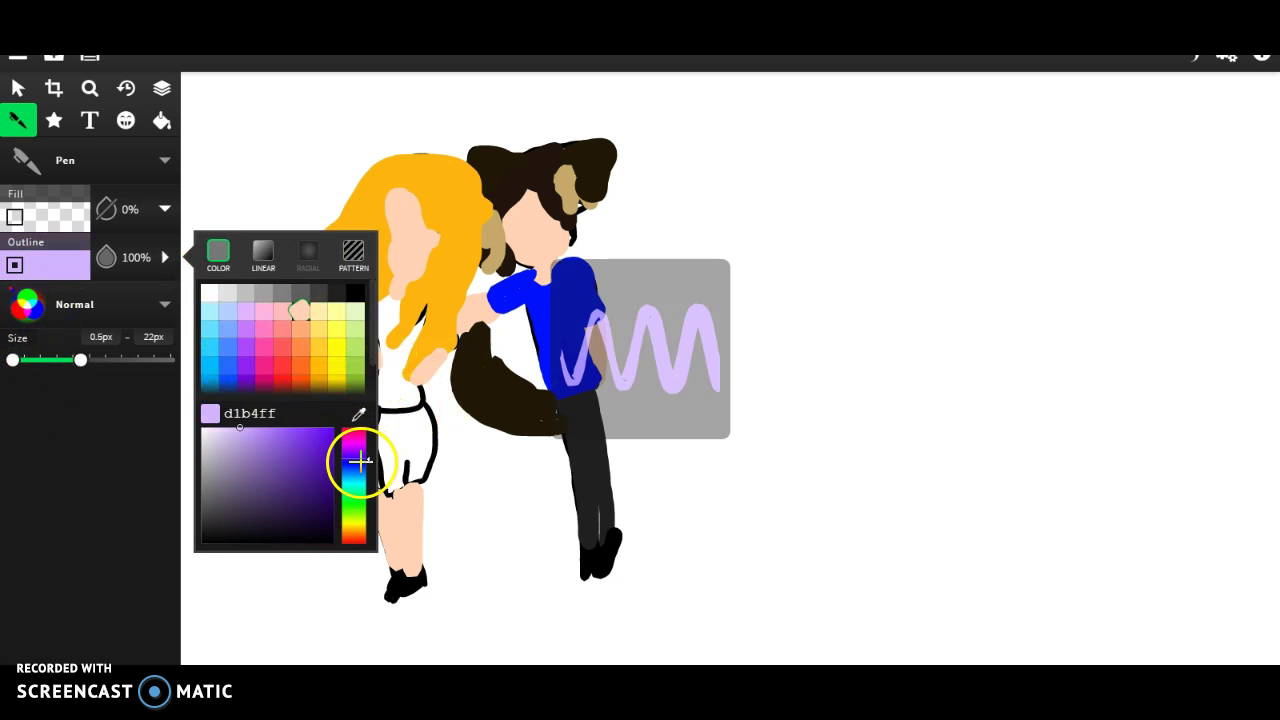
drag(323, 457, 354, 423)
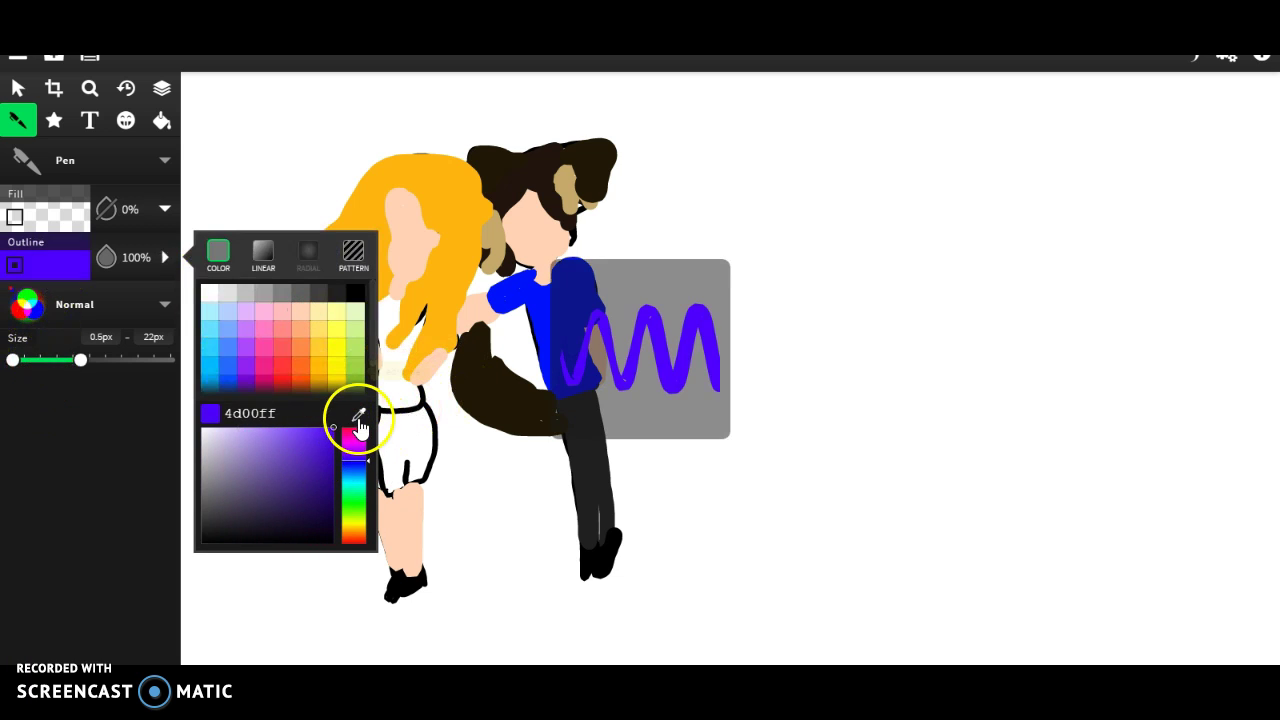
click(80, 262)
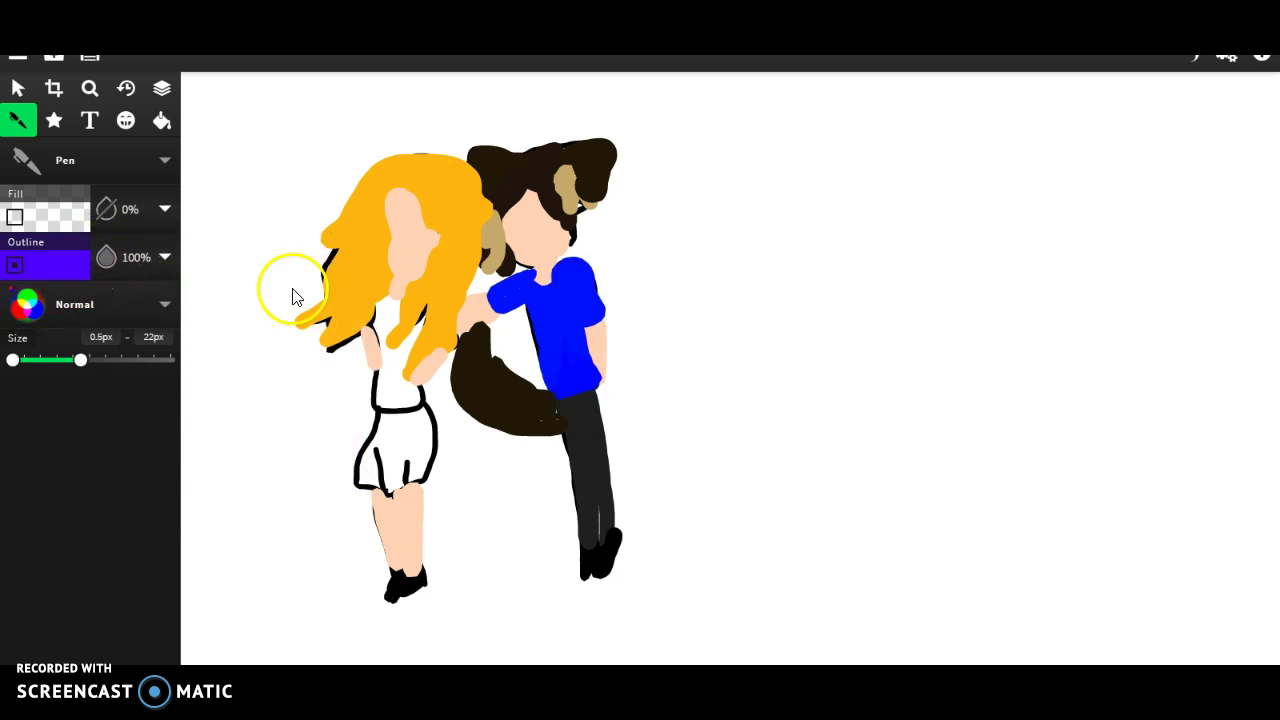
mouse_move(377, 315)
mouse_down()
mouse_move(379, 406)
mouse_move(421, 401)
mouse_move(430, 394)
mouse_move(404, 361)
mouse_move(431, 314)
mouse_move(402, 354)
mouse_move(392, 357)
mouse_move(428, 320)
mouse_move(396, 353)
mouse_move(377, 353)
mouse_move(398, 316)
mouse_move(387, 299)
mouse_move(395, 407)
mouse_move(397, 363)
mouse_up()
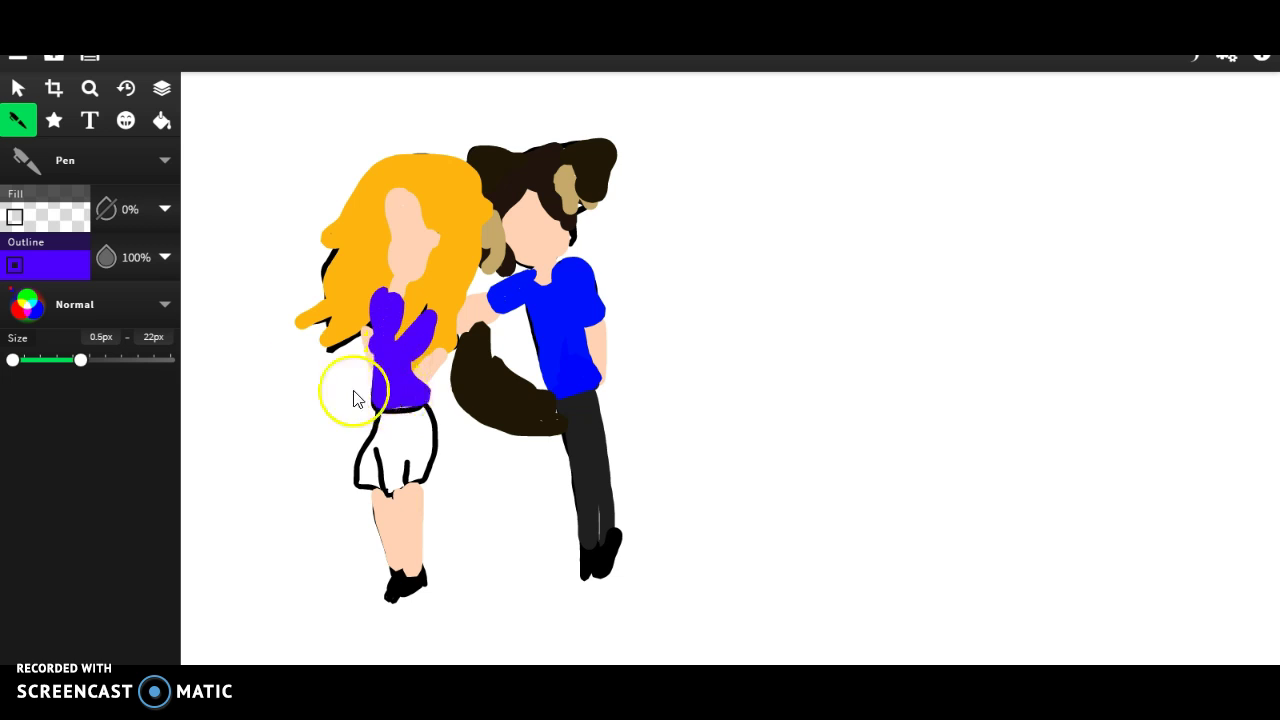
- Set the outline colour to blue 2469ff and colour the girl's skirt from the waist to the knees
click(52, 268)
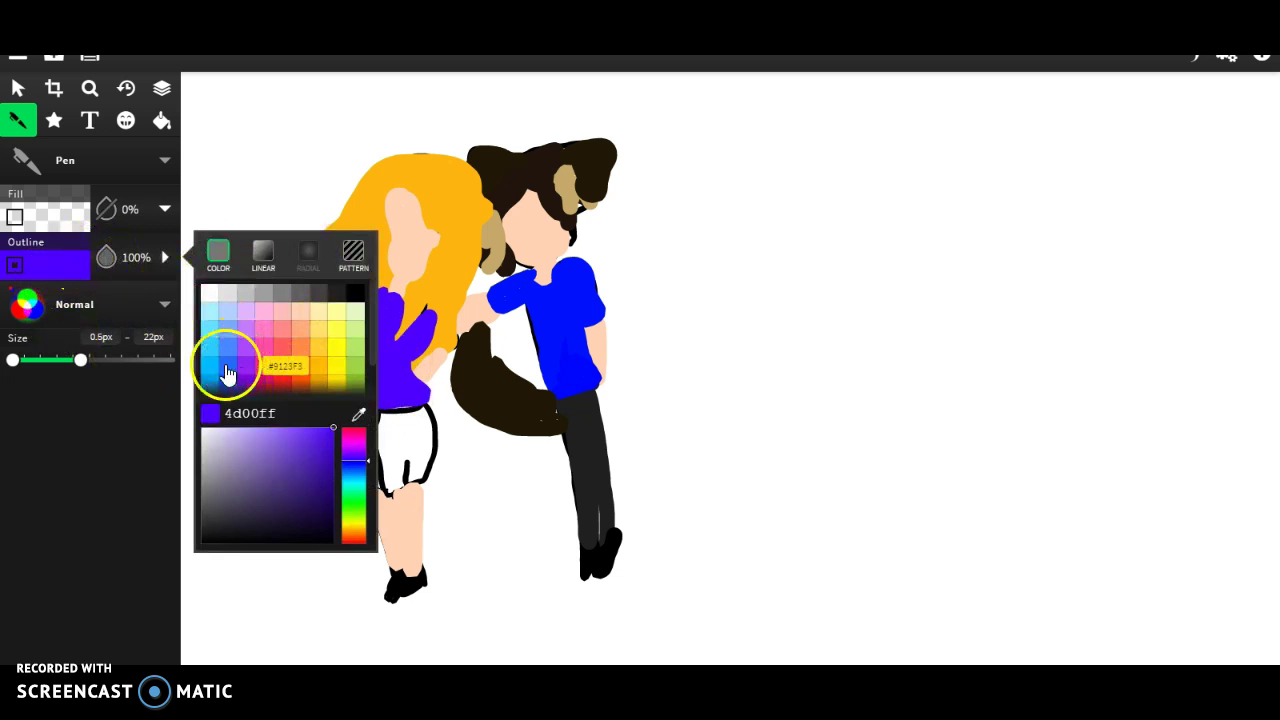
click(228, 370)
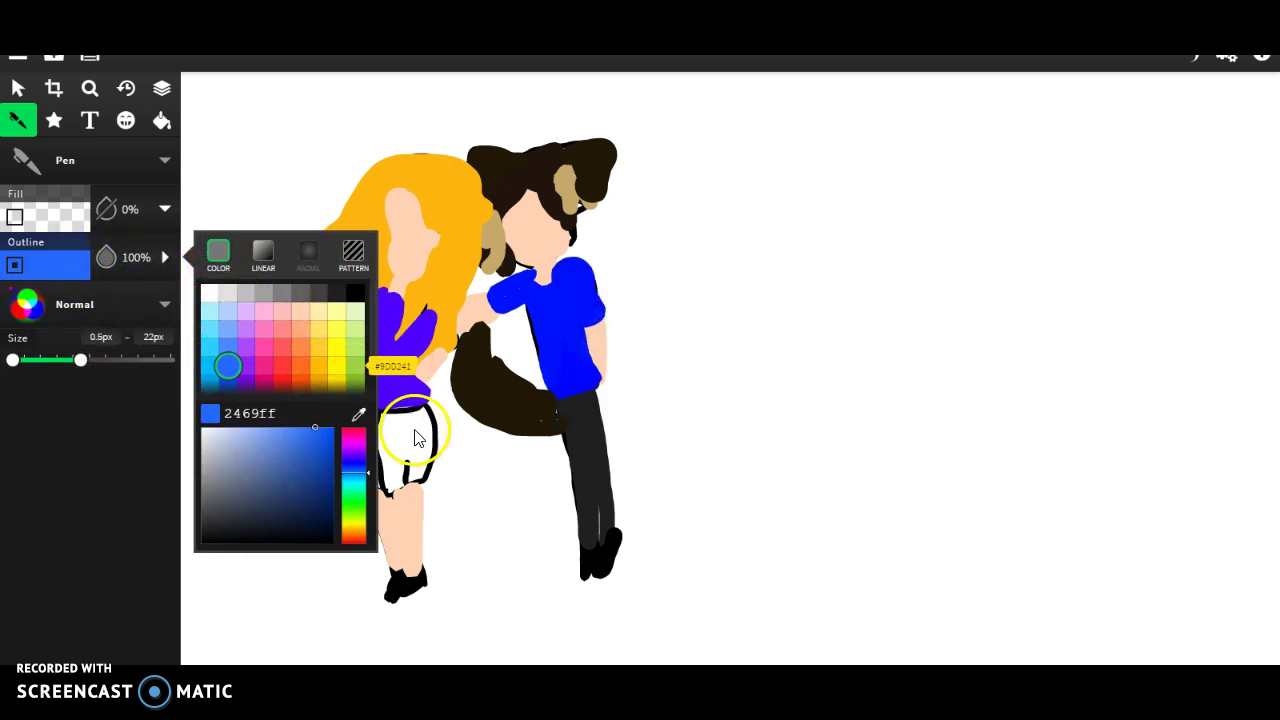
mouse_move(424, 408)
mouse_down()
mouse_move(434, 466)
mouse_move(374, 486)
mouse_move(357, 478)
mouse_move(381, 420)
mouse_move(418, 414)
mouse_up()
mouse_move(425, 470)
mouse_down()
mouse_move(420, 415)
mouse_move(407, 449)
mouse_move(415, 412)
mouse_move(380, 447)
mouse_move(407, 409)
mouse_move(361, 470)
mouse_move(402, 462)
mouse_move(419, 434)
mouse_move(397, 470)
mouse_up()
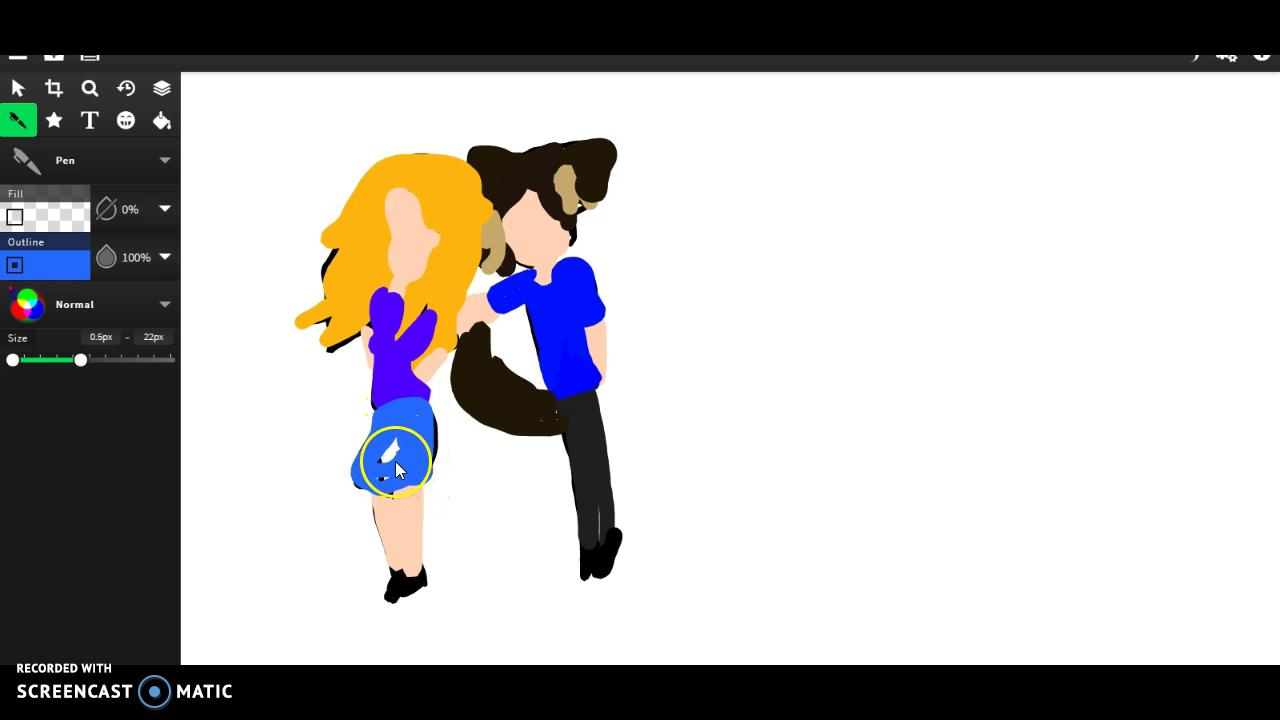
mouse_move(405, 420)
mouse_down()
mouse_move(400, 457)
mouse_move(377, 471)
mouse_move(391, 471)
mouse_up()
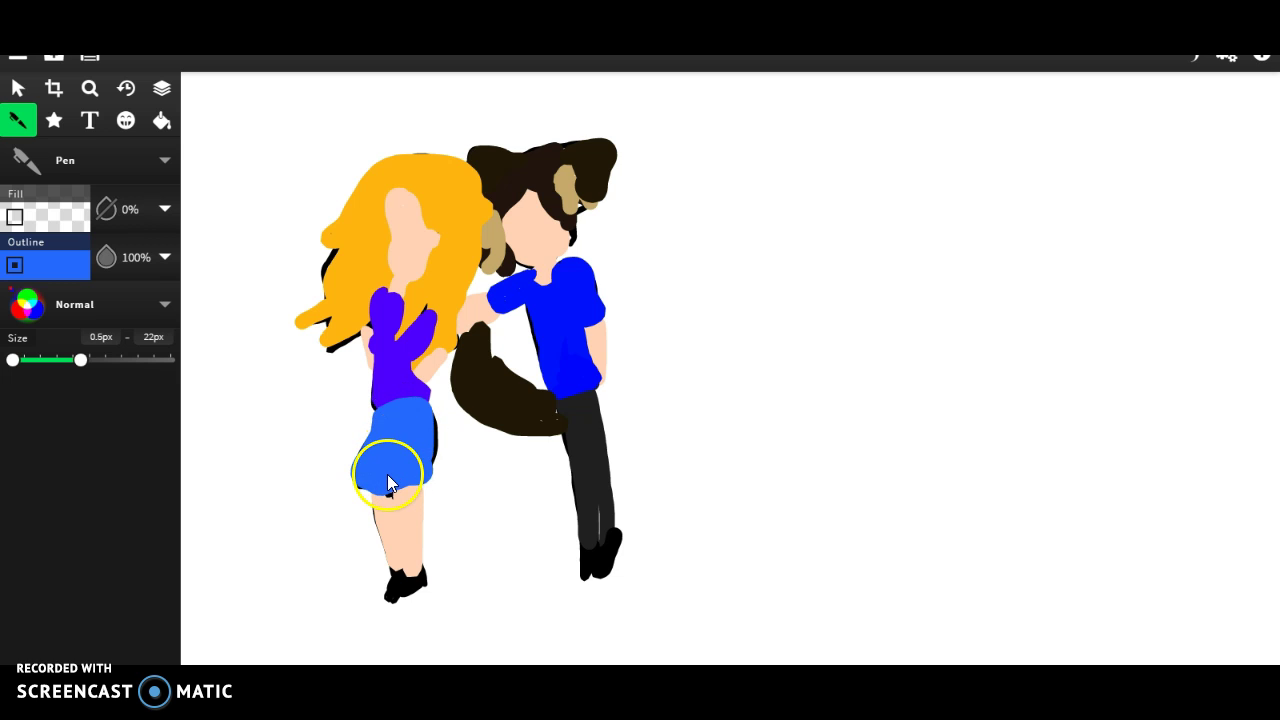
- Set the outline colour to light peach ffd1b4 and touch up the girl's forehead
click(40, 262)
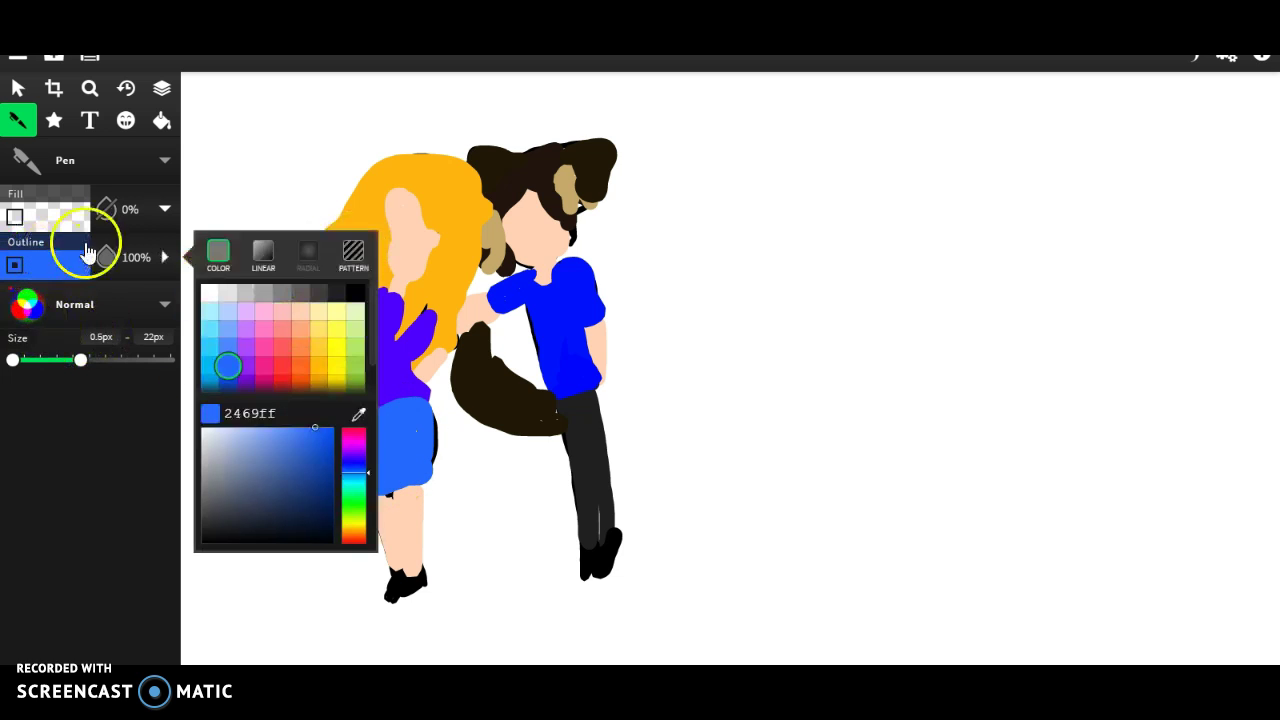
click(355, 292)
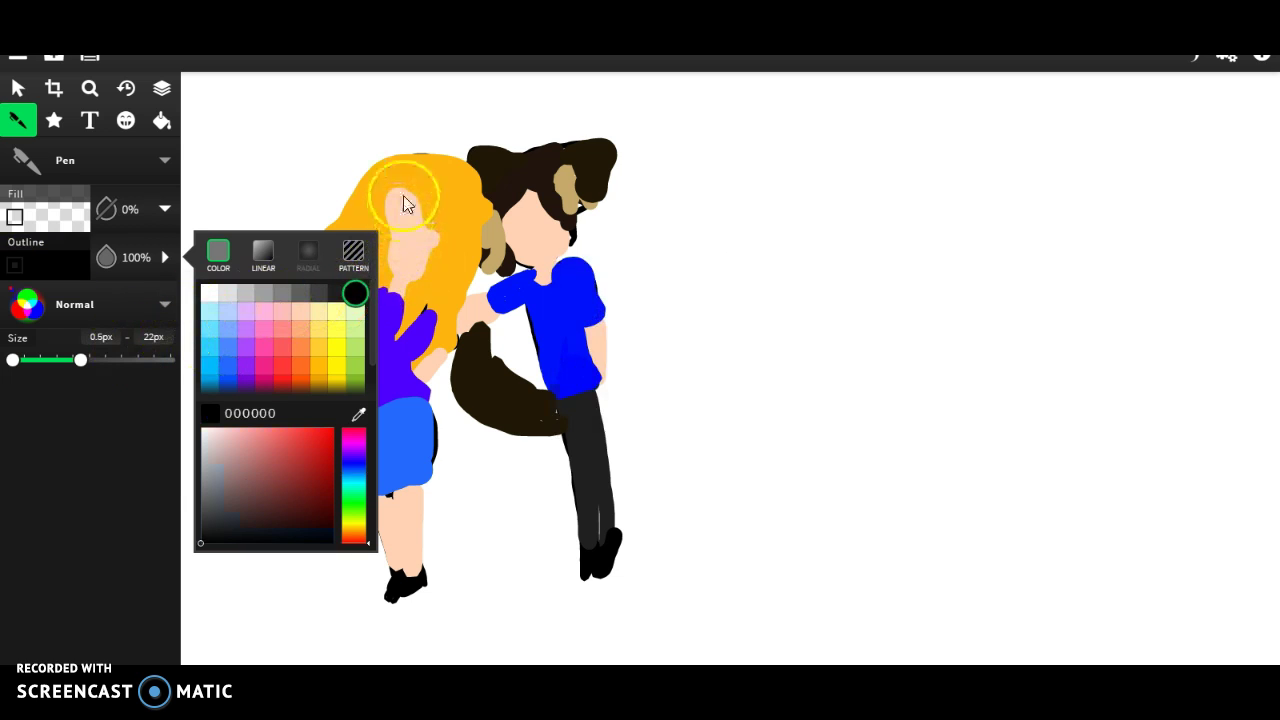
click(299, 310)
click(398, 203)
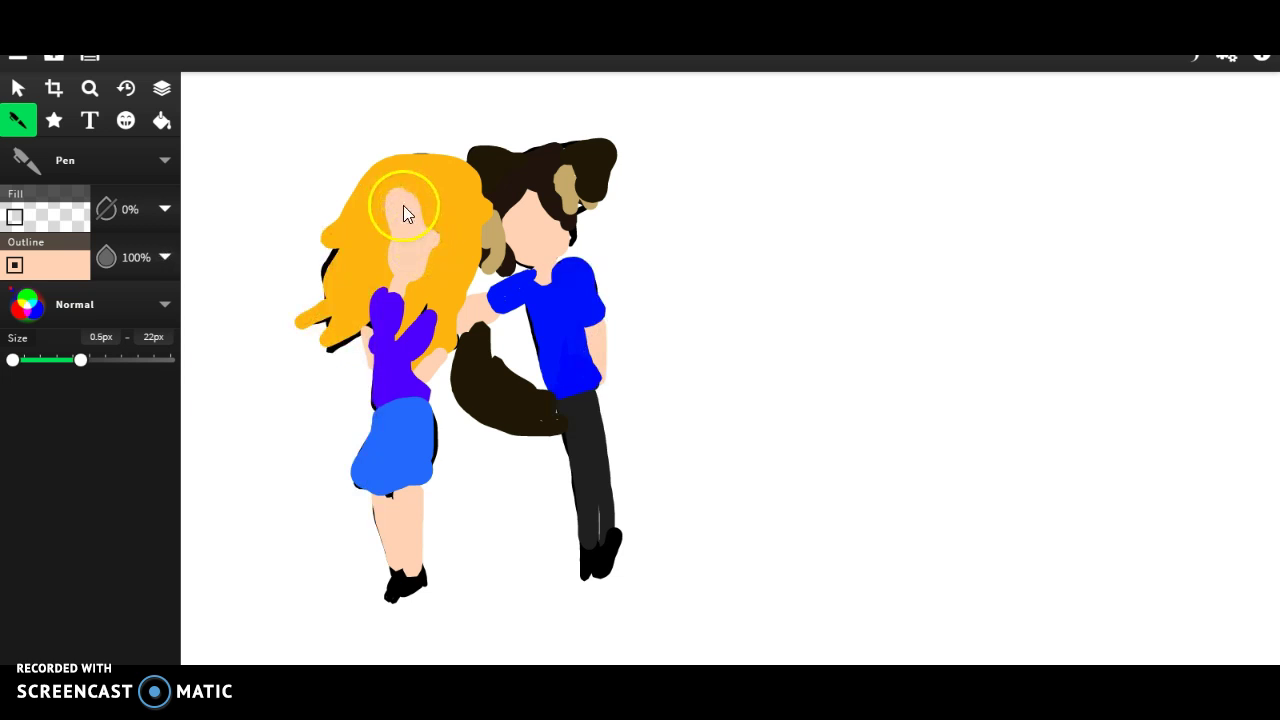
- Sample the hair's orange-yellow ffb40b to paint hair over the edges of the girl's face, then repaint the face wider in light peach ffd1b4
click(40, 264)
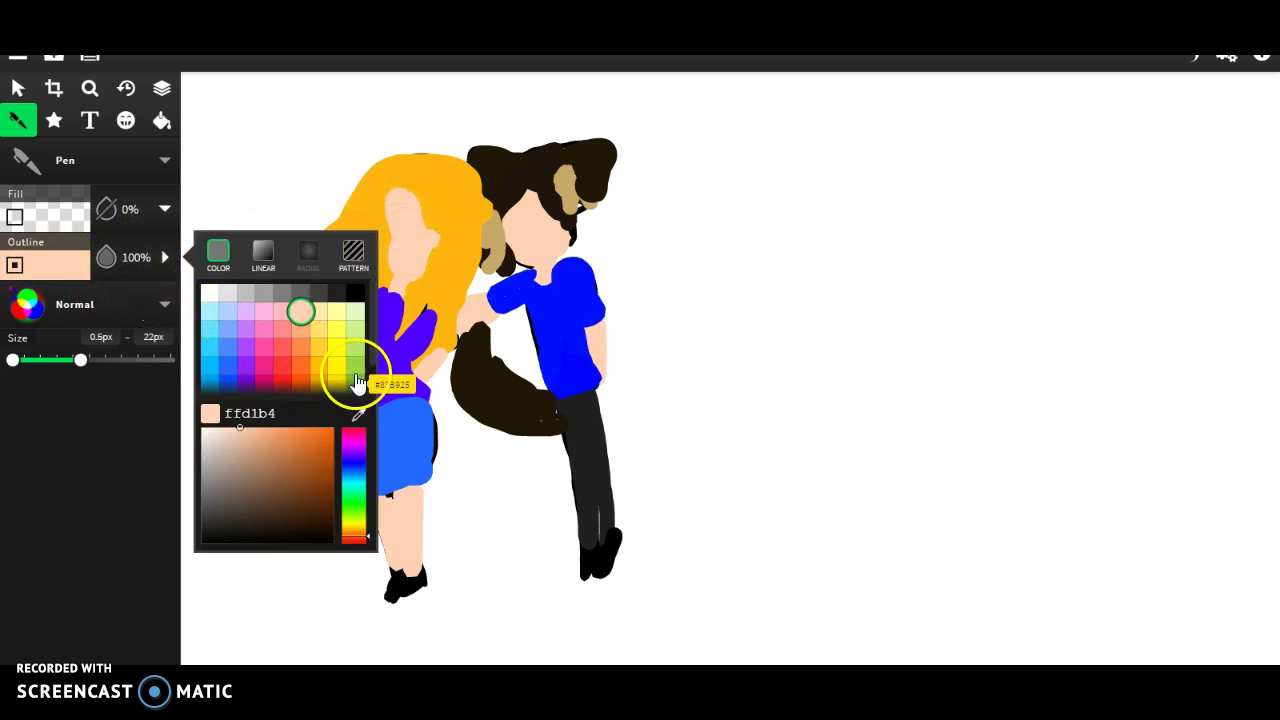
click(359, 420)
click(451, 254)
click(428, 215)
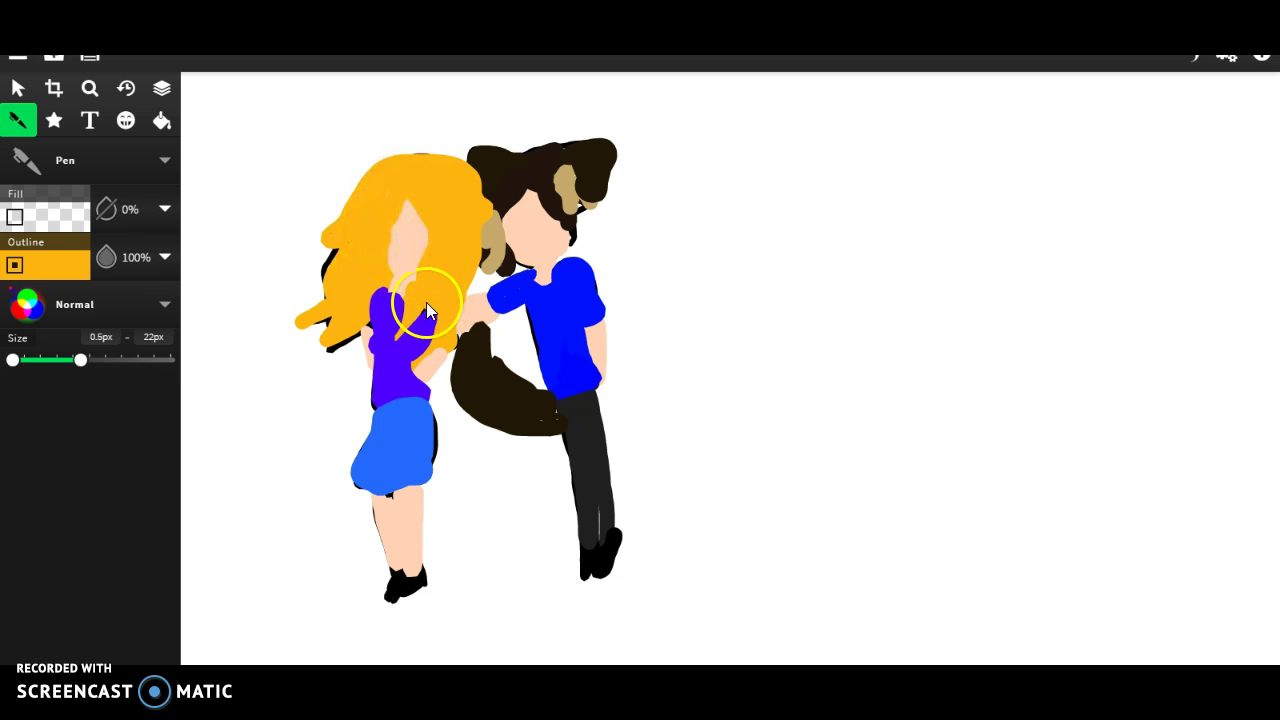
click(47, 265)
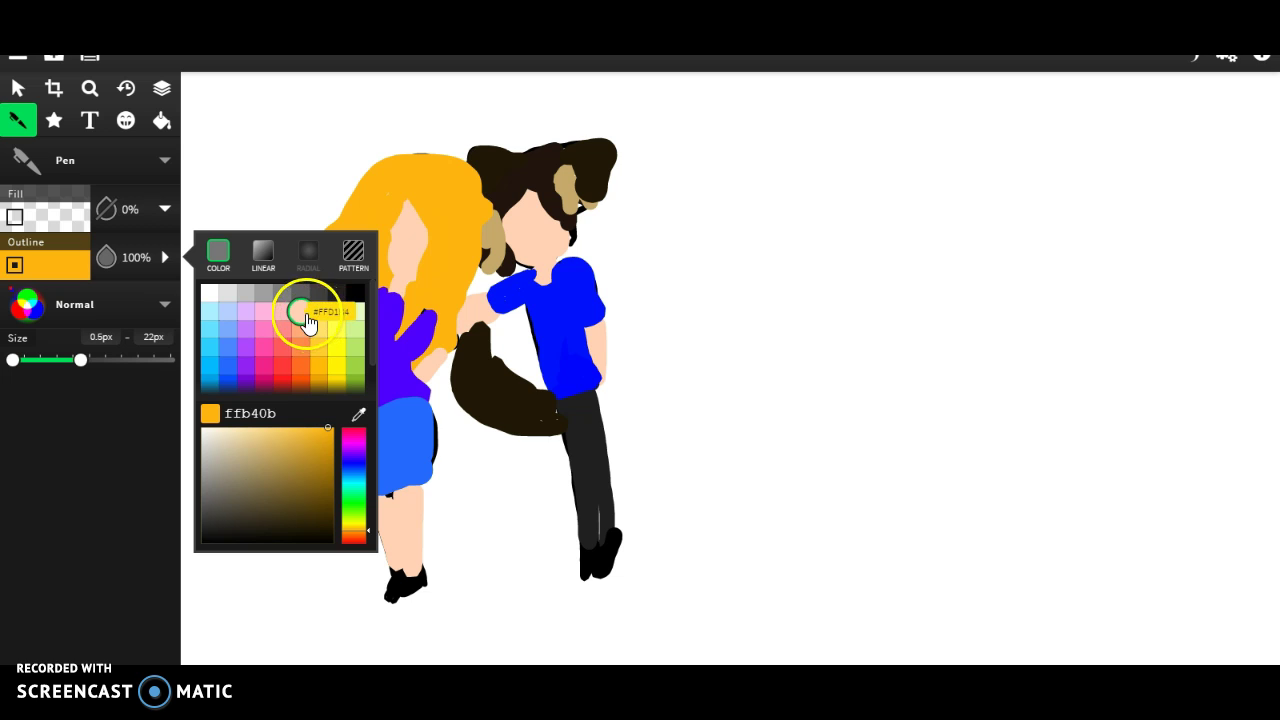
click(307, 318)
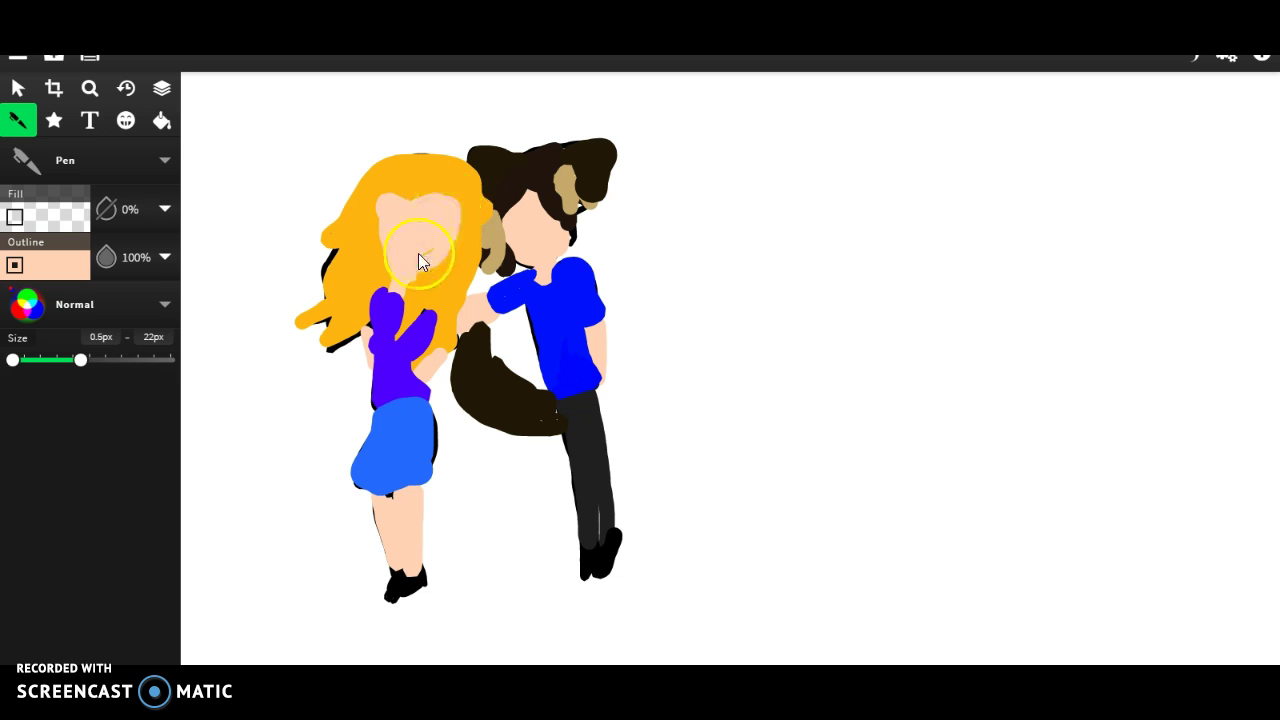
- Sample orange-yellow ffb40b from the girl's hair and paint strands down both sides of her face and across the forehead
click(71, 262)
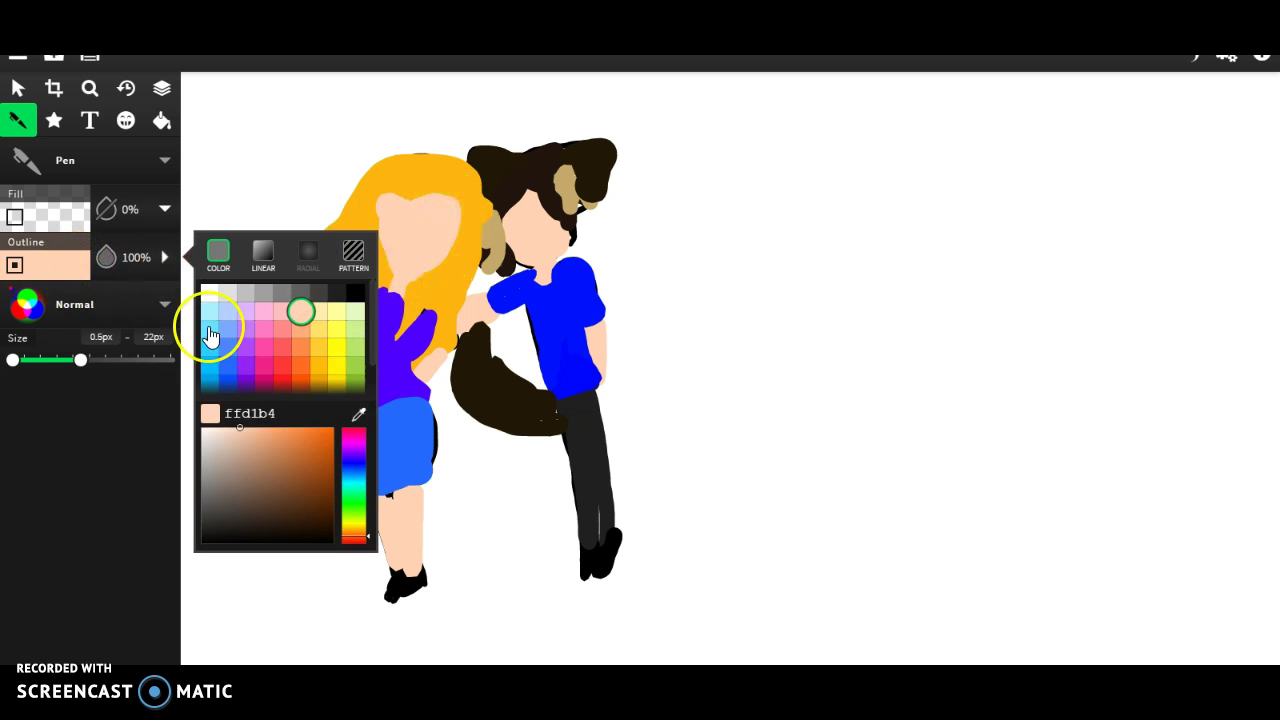
click(358, 413)
click(451, 297)
click(438, 181)
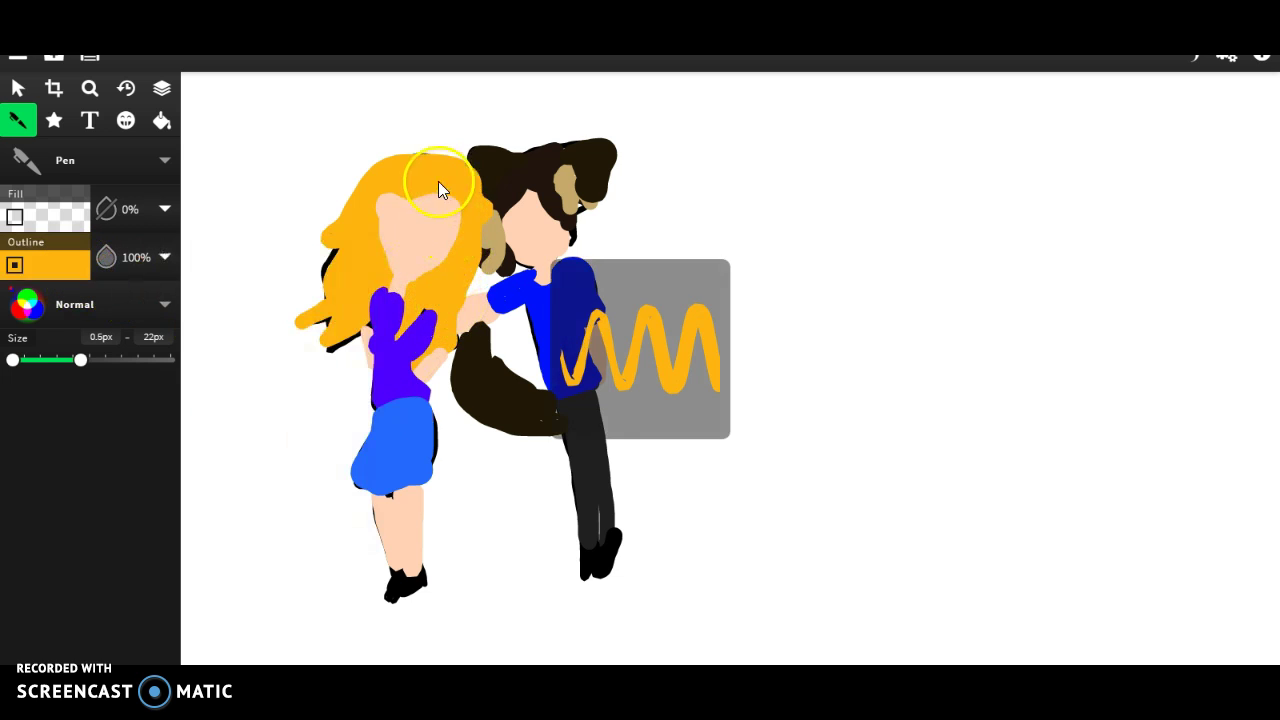
drag(438, 195, 441, 246)
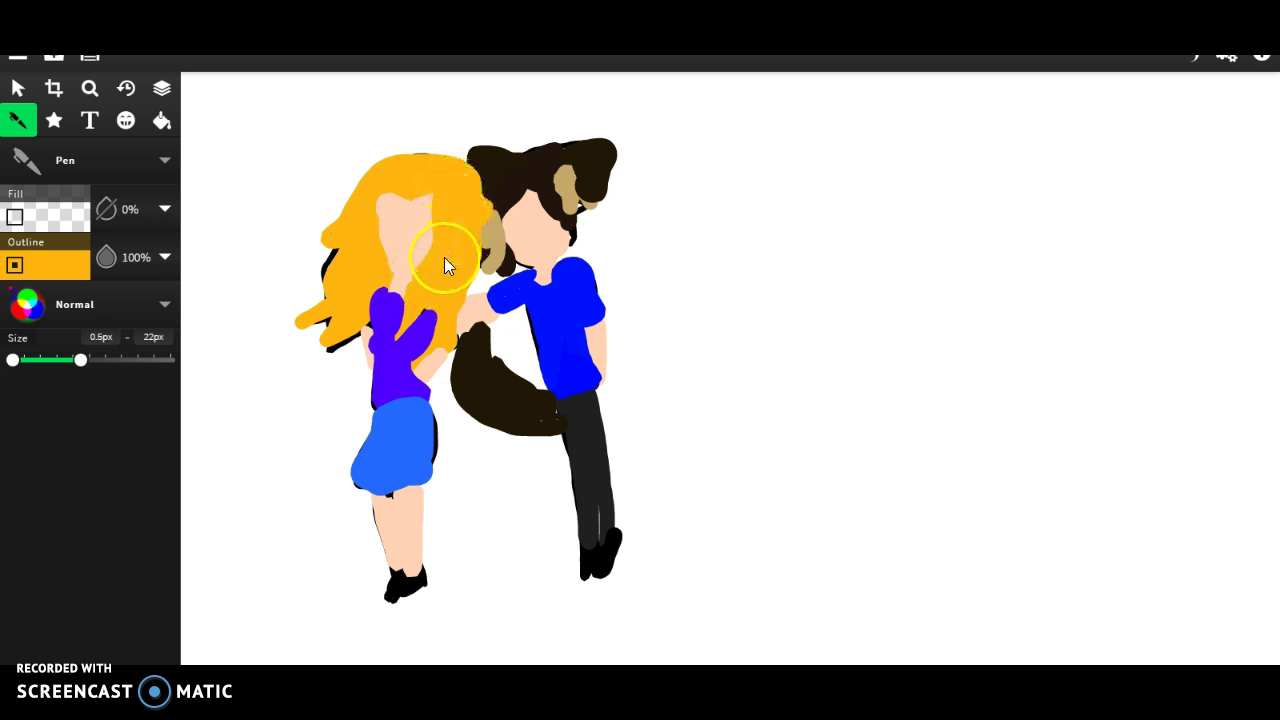
drag(442, 183, 447, 217)
drag(400, 190, 384, 213)
- Set the outline colour to black 000000 and the maximum pen size to 9.4px, and draw closed eyes and a small mouth on both faces
click(65, 272)
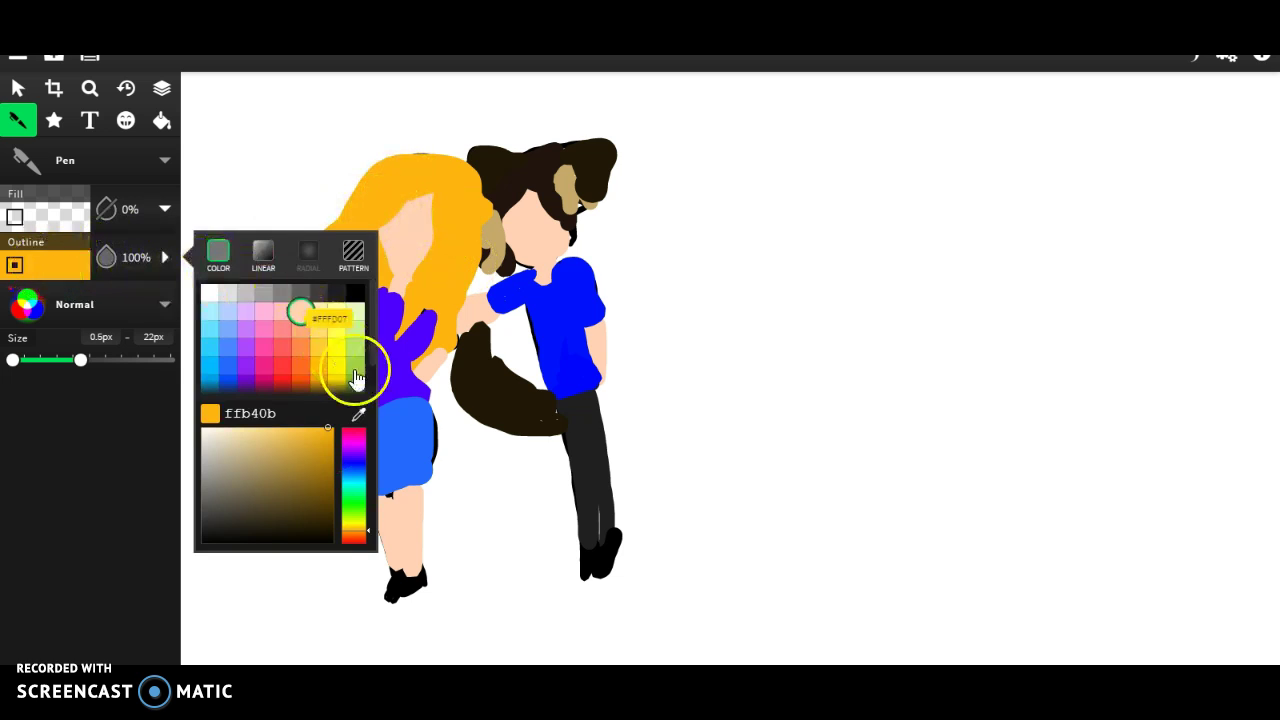
click(355, 300)
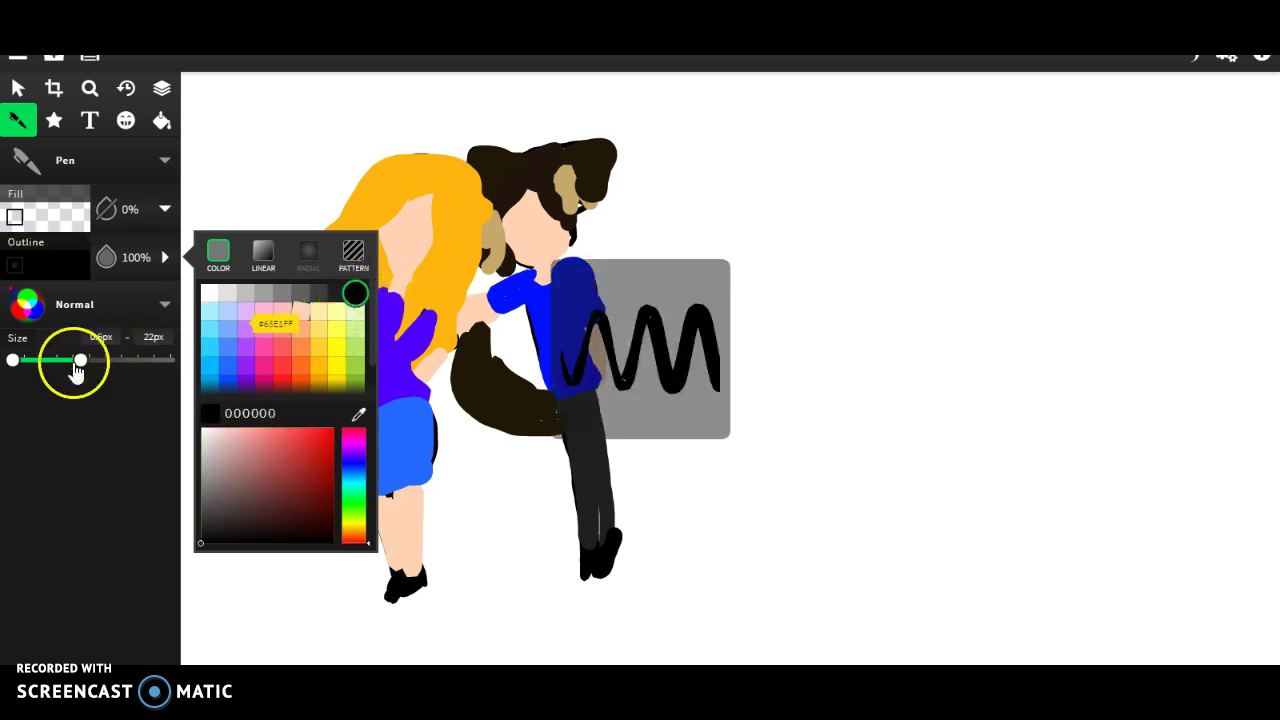
drag(81, 360, 40, 363)
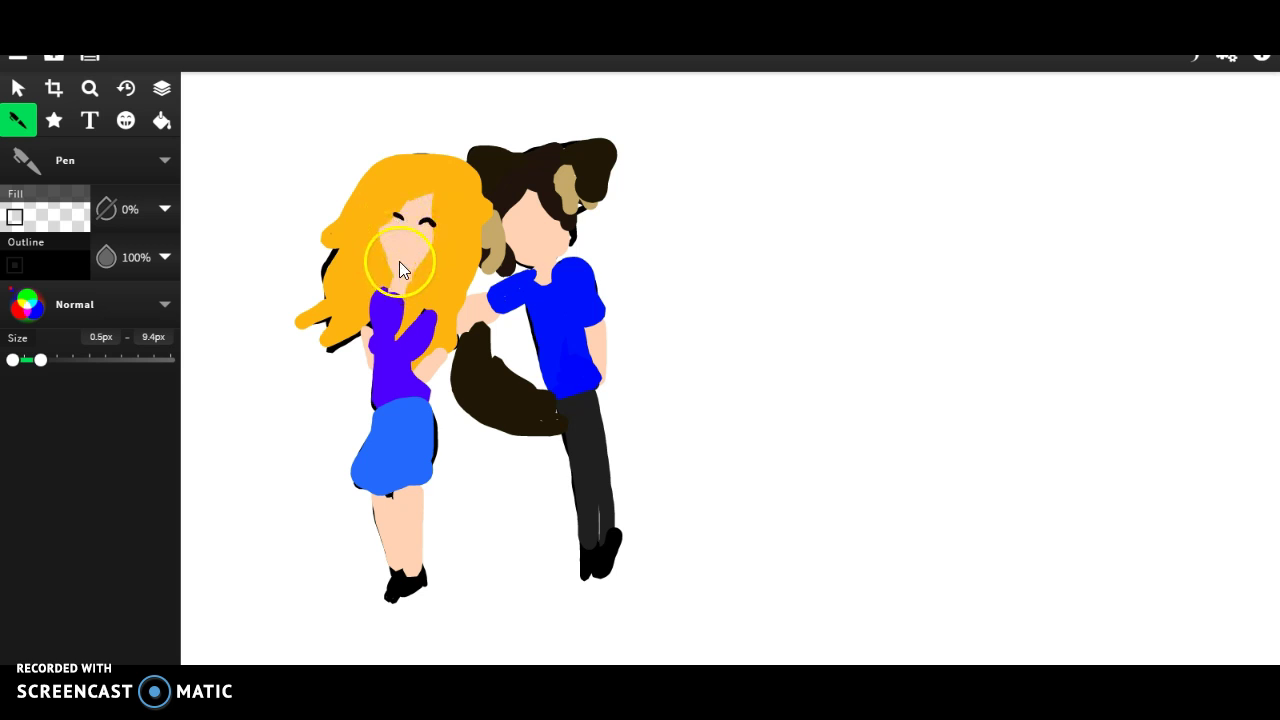
drag(396, 246, 405, 244)
drag(524, 240, 538, 242)
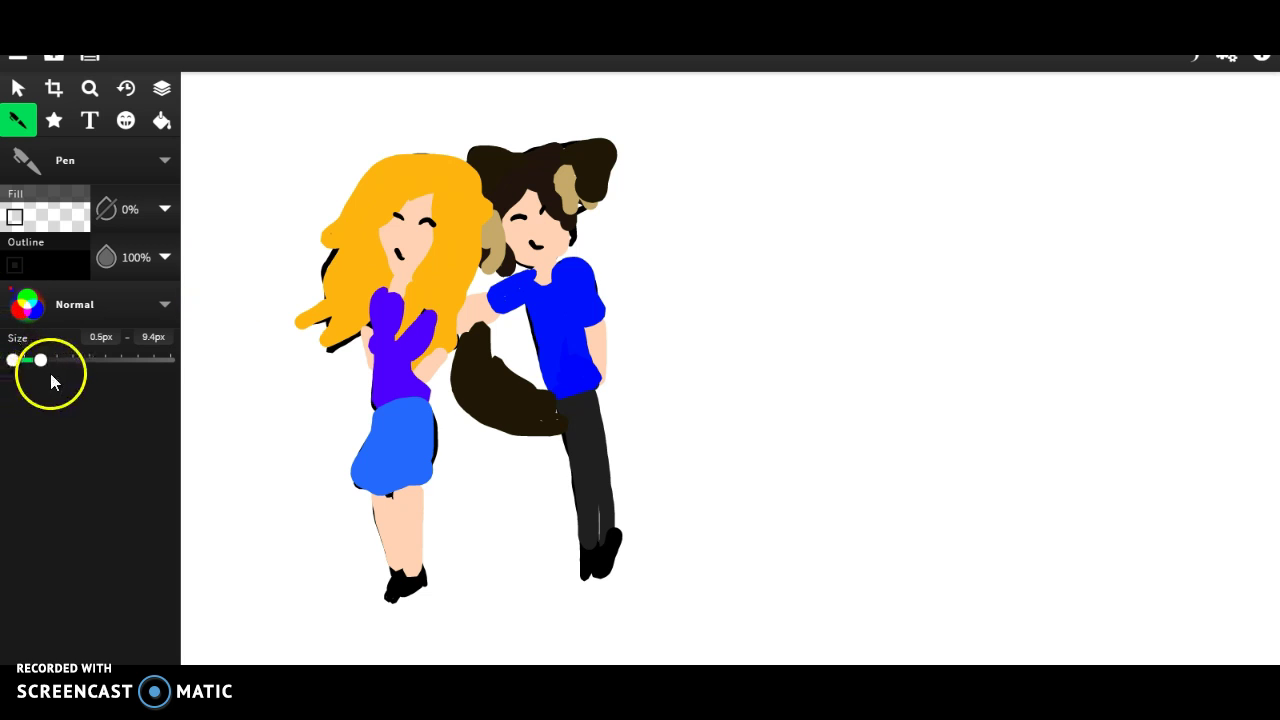
- Sample the tail's dark brown 201806 and paint over the stray tan beside the friend's inner ear
click(60, 266)
click(493, 387)
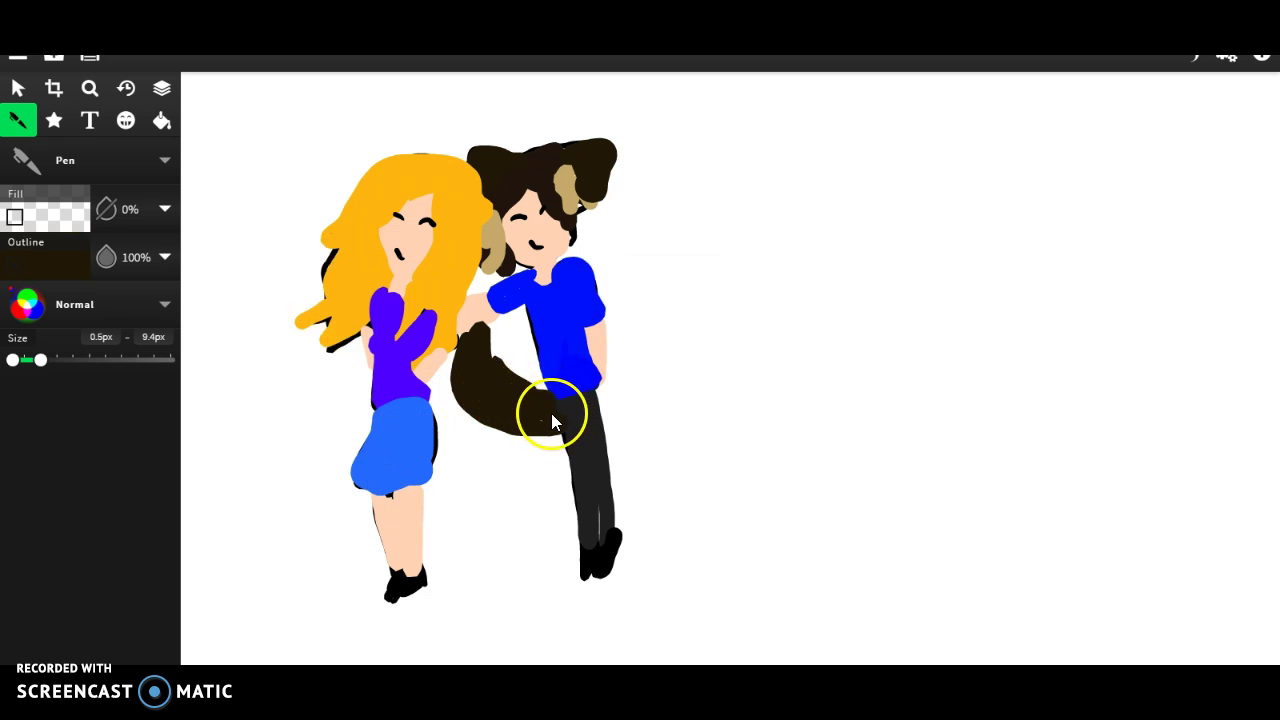
mouse_move(575, 204)
mouse_down()
mouse_move(580, 194)
mouse_move(584, 210)
mouse_move(588, 192)
mouse_move(585, 212)
mouse_move(600, 214)
mouse_move(591, 194)
mouse_move(594, 223)
mouse_up()
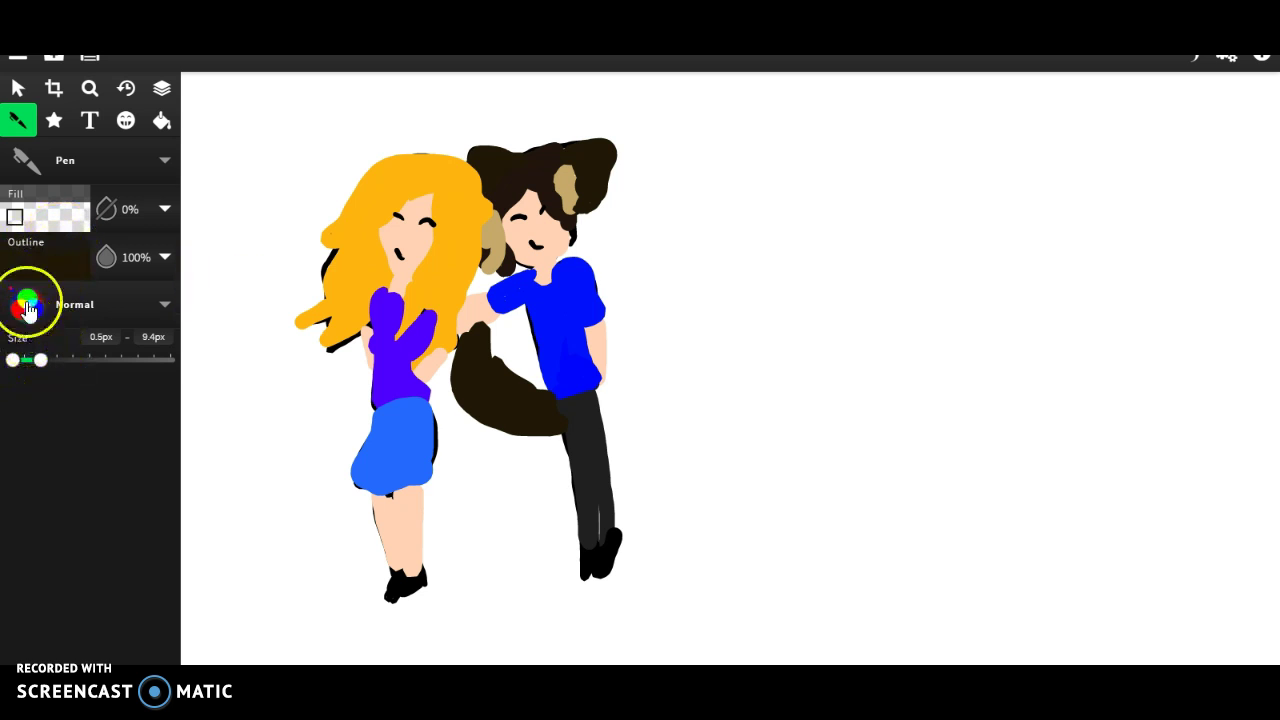
- Set the outline colour to black 000000 and handwrite the girl's name in the blank area beside the characters
click(108, 257)
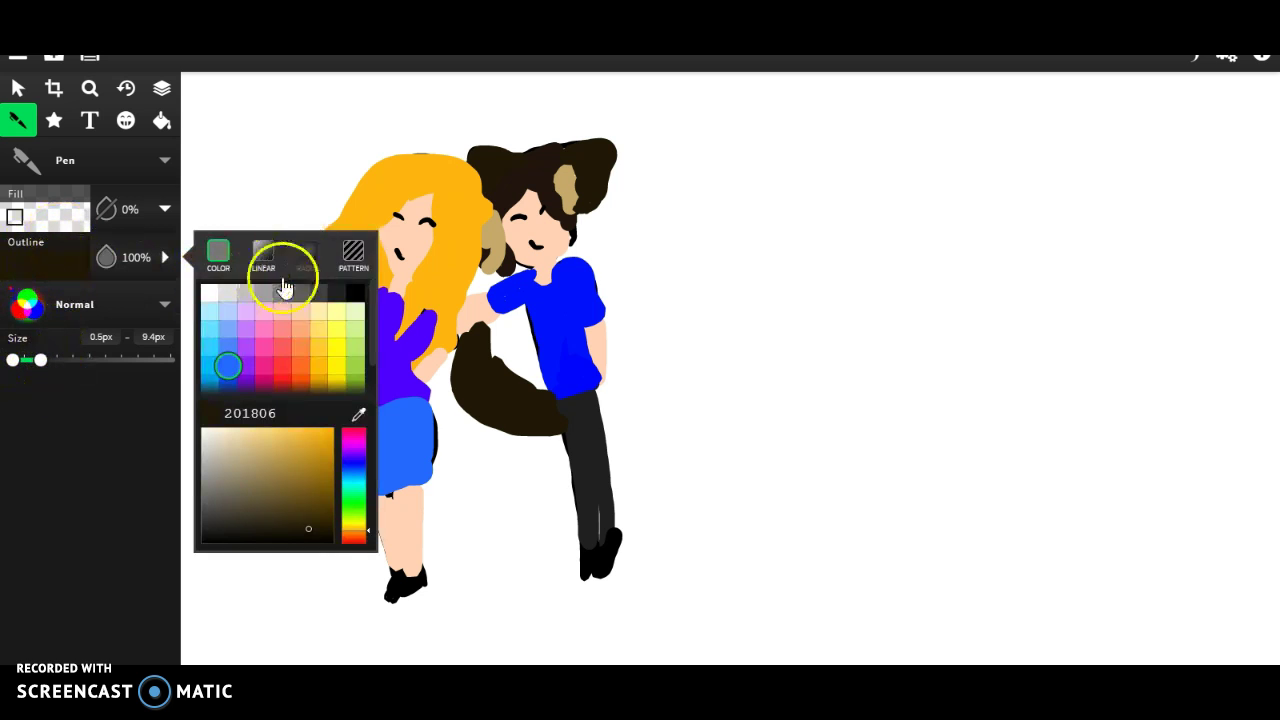
click(357, 294)
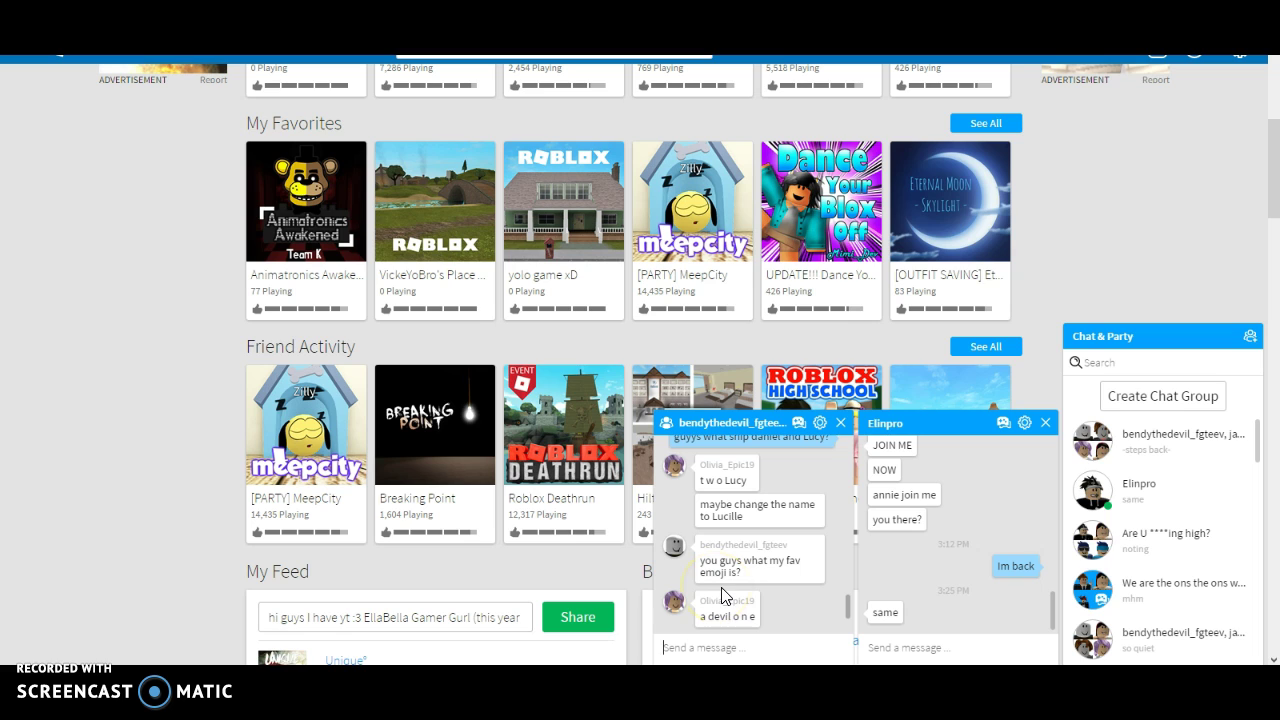
click(781, 538)
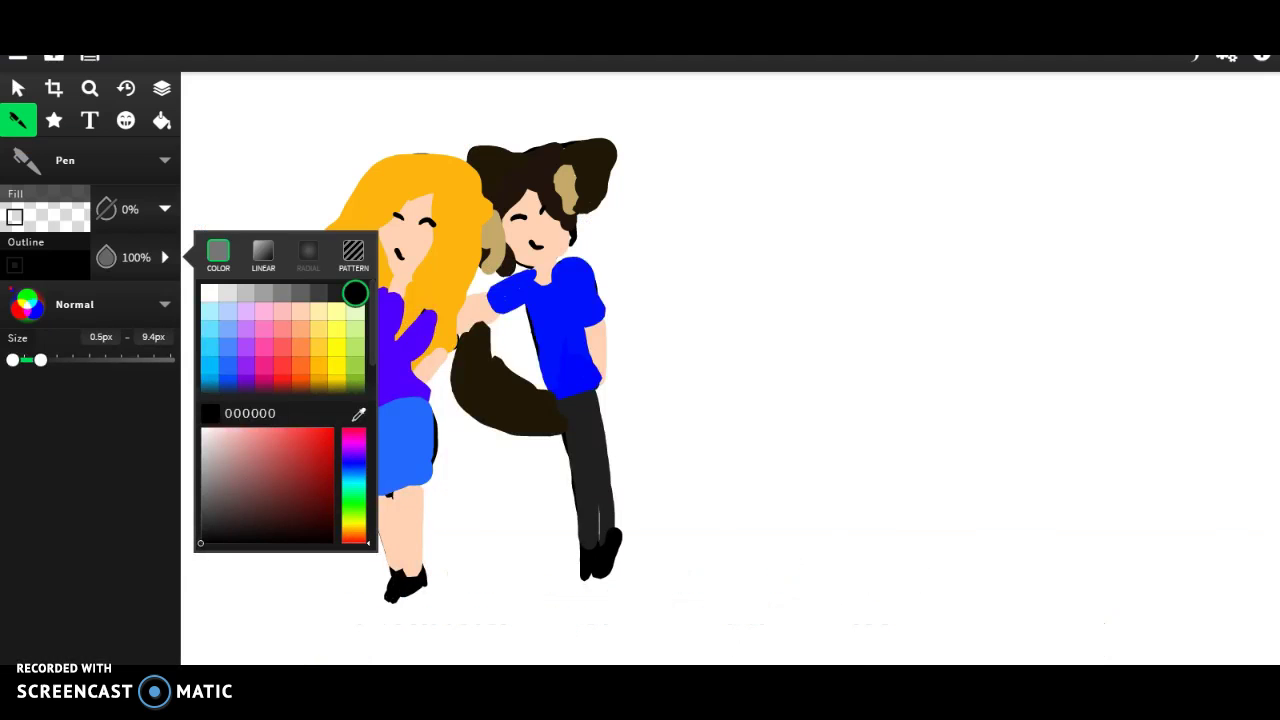
mouse_move(776, 160)
mouse_down()
mouse_move(783, 209)
mouse_move(826, 209)
mouse_move(866, 194)
mouse_move(868, 178)
mouse_up()
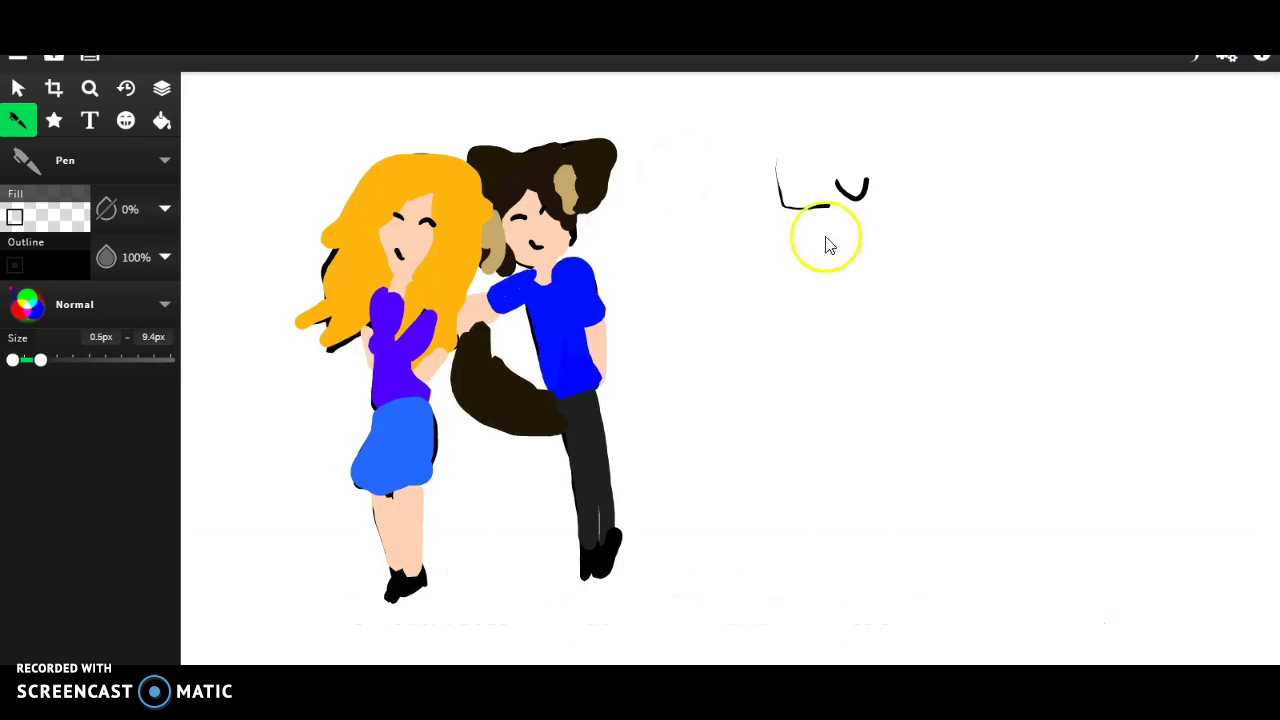
mouse_move(900, 178)
mouse_down()
mouse_move(889, 209)
mouse_move(920, 189)
mouse_move(936, 212)
mouse_move(956, 183)
mouse_move(946, 251)
mouse_move(918, 262)
mouse_move(900, 240)
mouse_up()
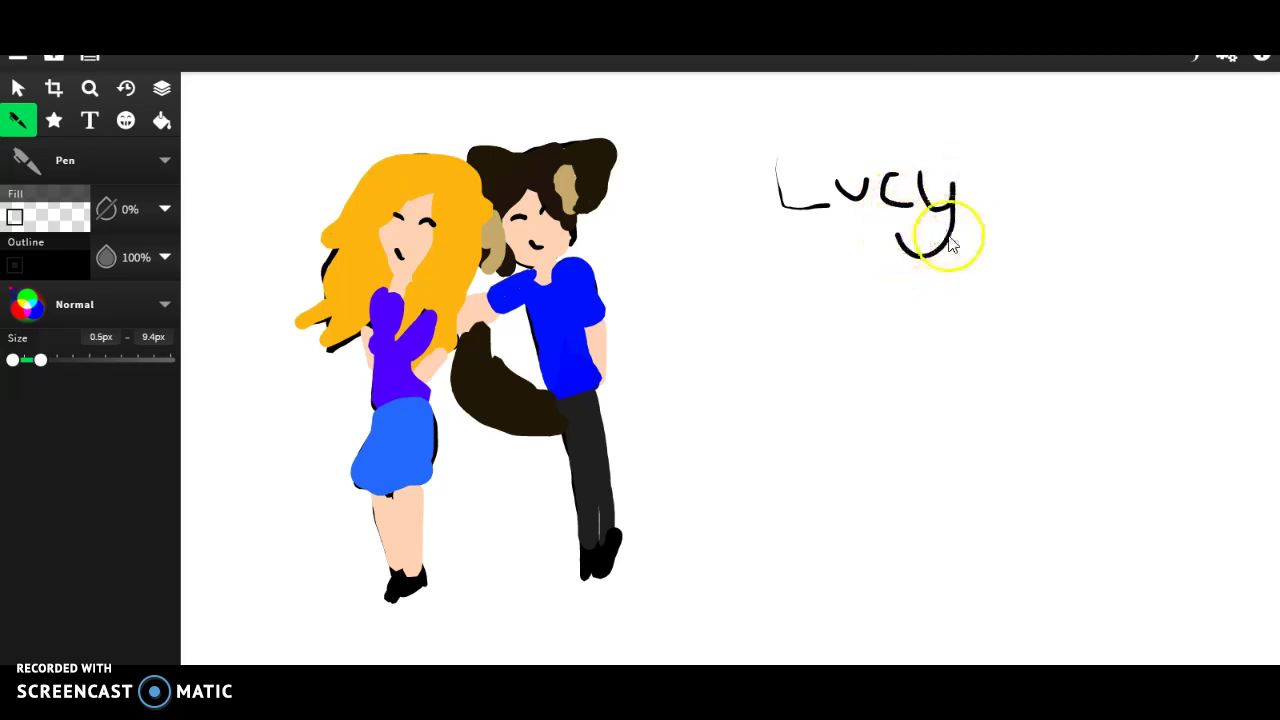
- Handwrite an x and the friend's name below the girl's name, with a heart outline underneath
mouse_move(786, 347)
mouse_down()
mouse_move(815, 303)
mouse_move(819, 343)
mouse_up()
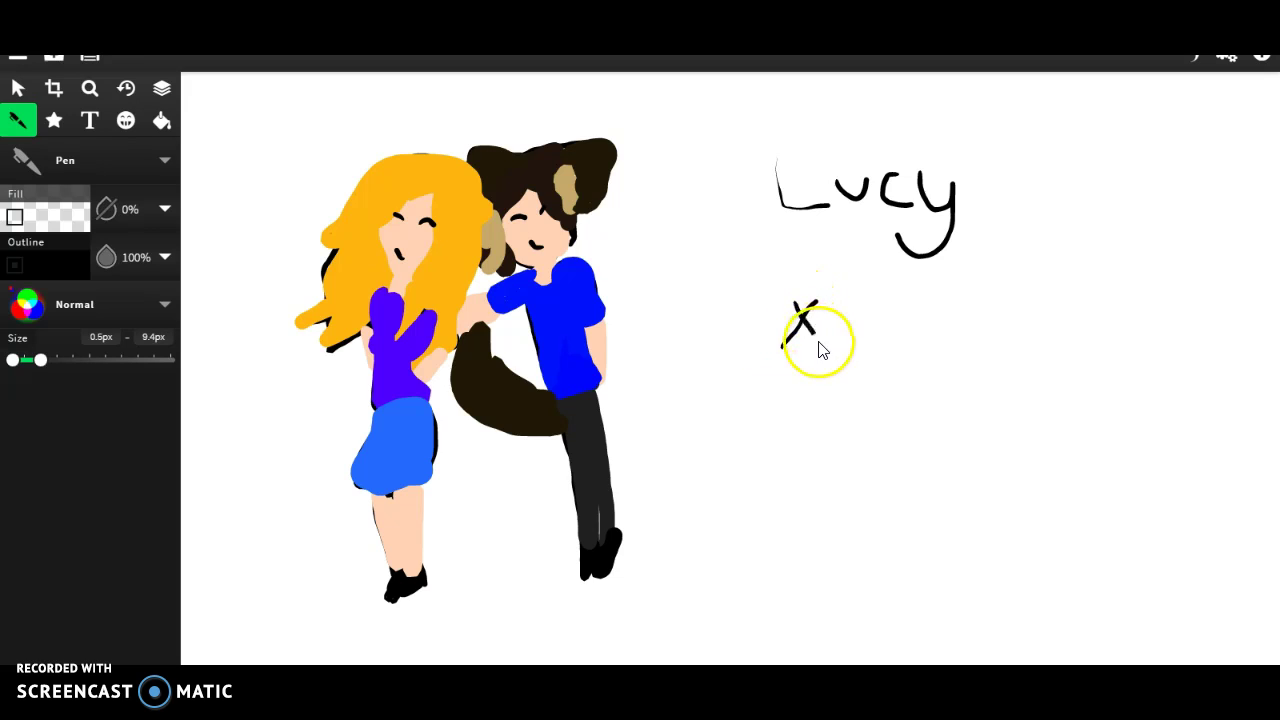
drag(808, 393, 818, 470)
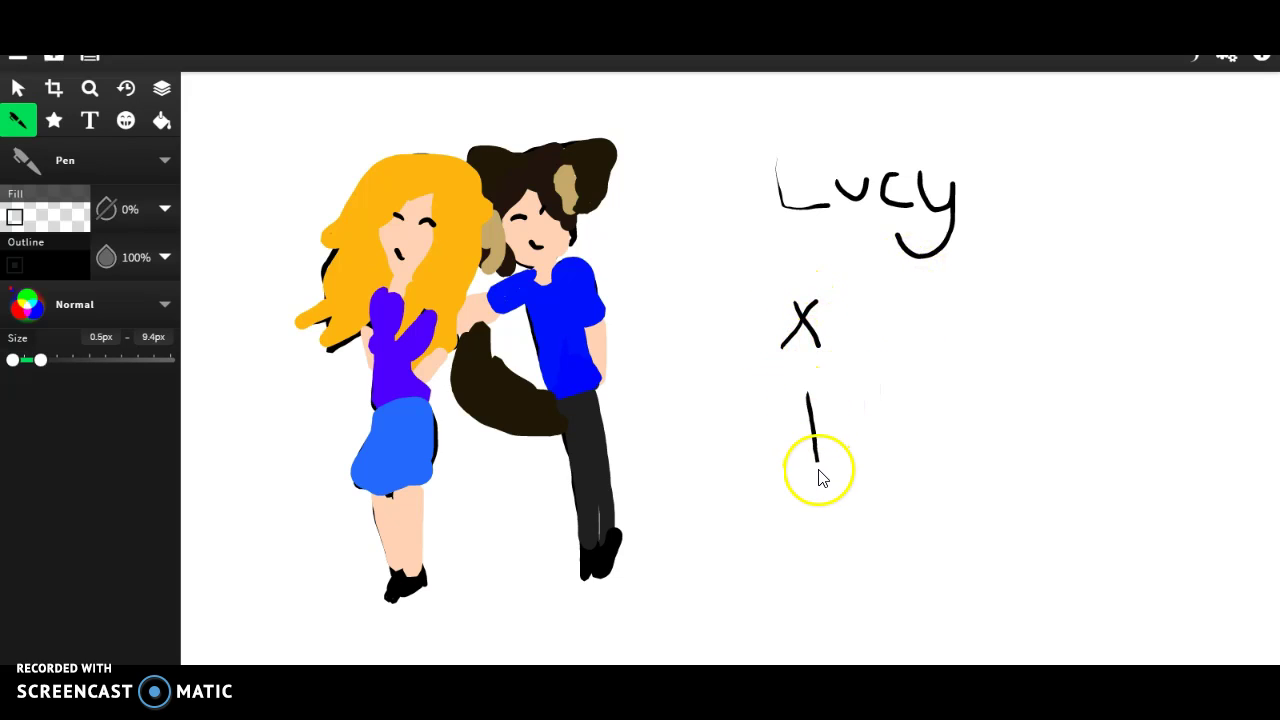
mouse_move(809, 391)
mouse_down()
mouse_move(851, 386)
mouse_move(867, 413)
mouse_move(824, 467)
mouse_move(878, 431)
mouse_move(859, 437)
mouse_move(879, 450)
mouse_move(877, 429)
mouse_move(899, 445)
mouse_move(901, 432)
mouse_move(902, 452)
mouse_move(914, 428)
mouse_move(928, 458)
mouse_move(944, 435)
mouse_move(1002, 431)
mouse_move(969, 439)
mouse_move(1015, 447)
mouse_move(1022, 392)
mouse_move(1047, 453)
mouse_move(1086, 393)
mouse_up()
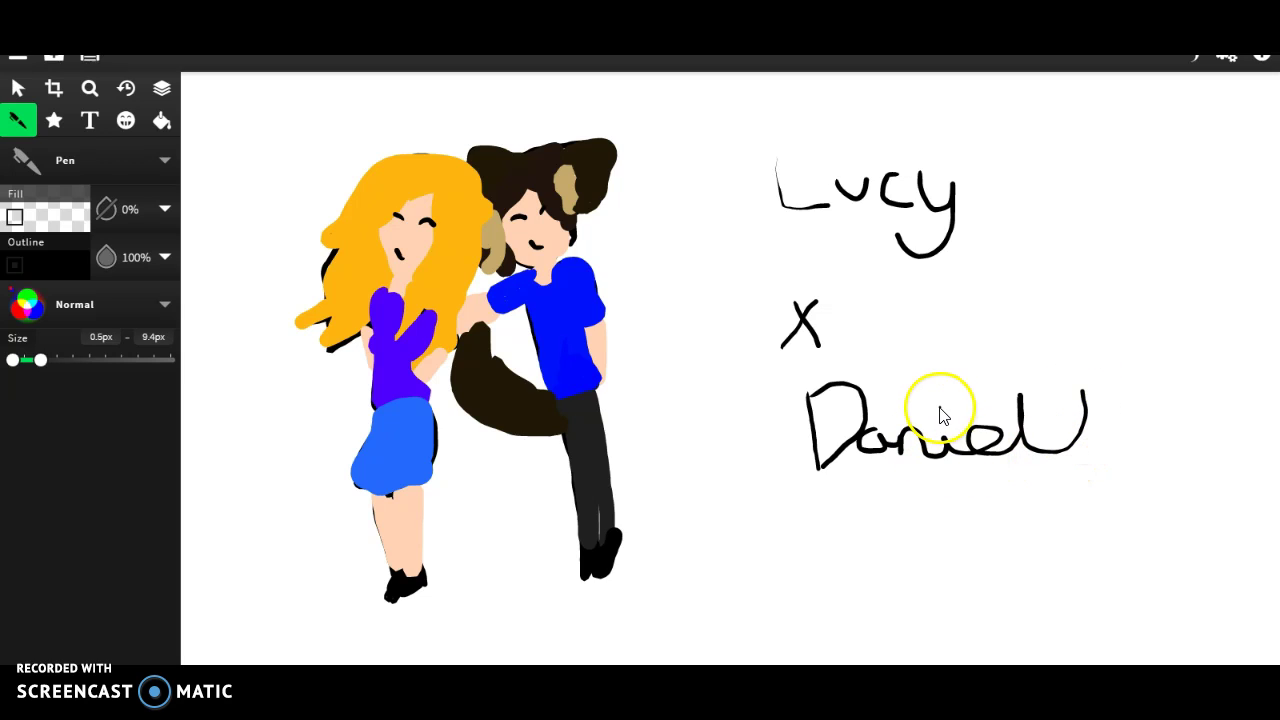
mouse_move(905, 524)
mouse_down()
mouse_move(894, 553)
mouse_move(935, 594)
mouse_move(962, 529)
mouse_move(938, 514)
mouse_move(909, 543)
mouse_up()
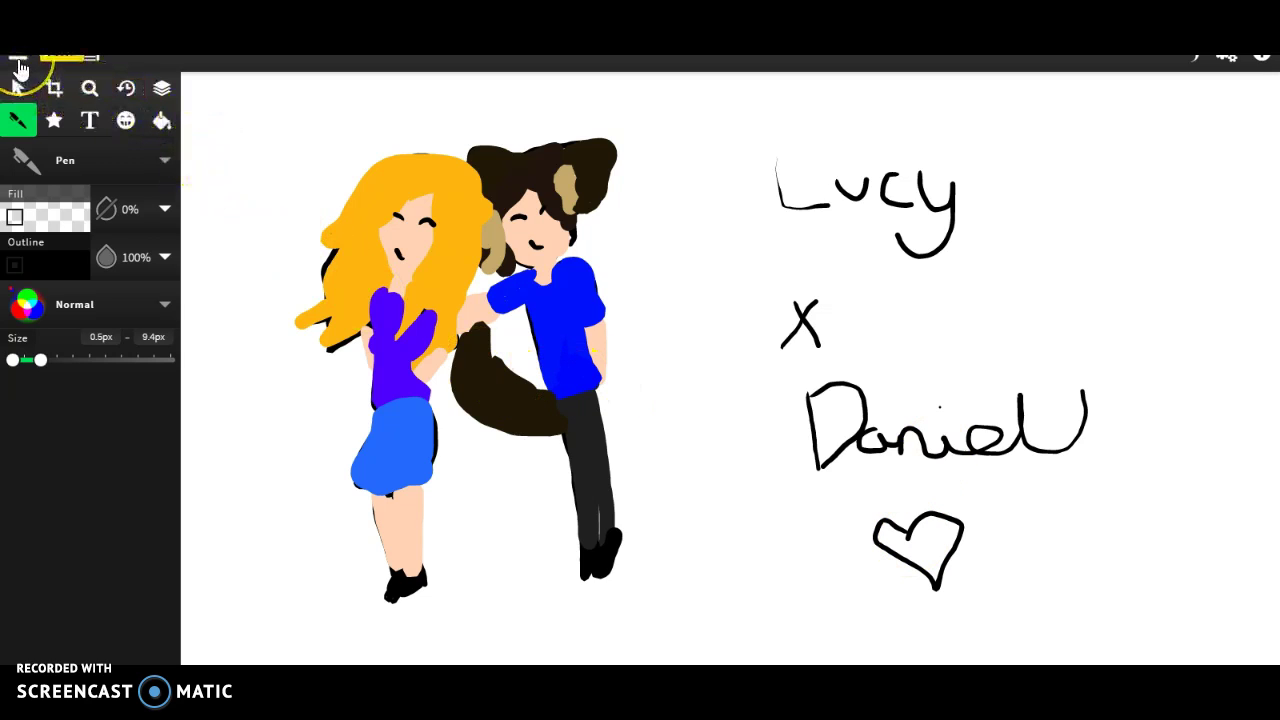
- Fill the canvas background with the pink radial gradient using Vector Fill, with its light centre behind the two characters
click(161, 120)
click(114, 254)
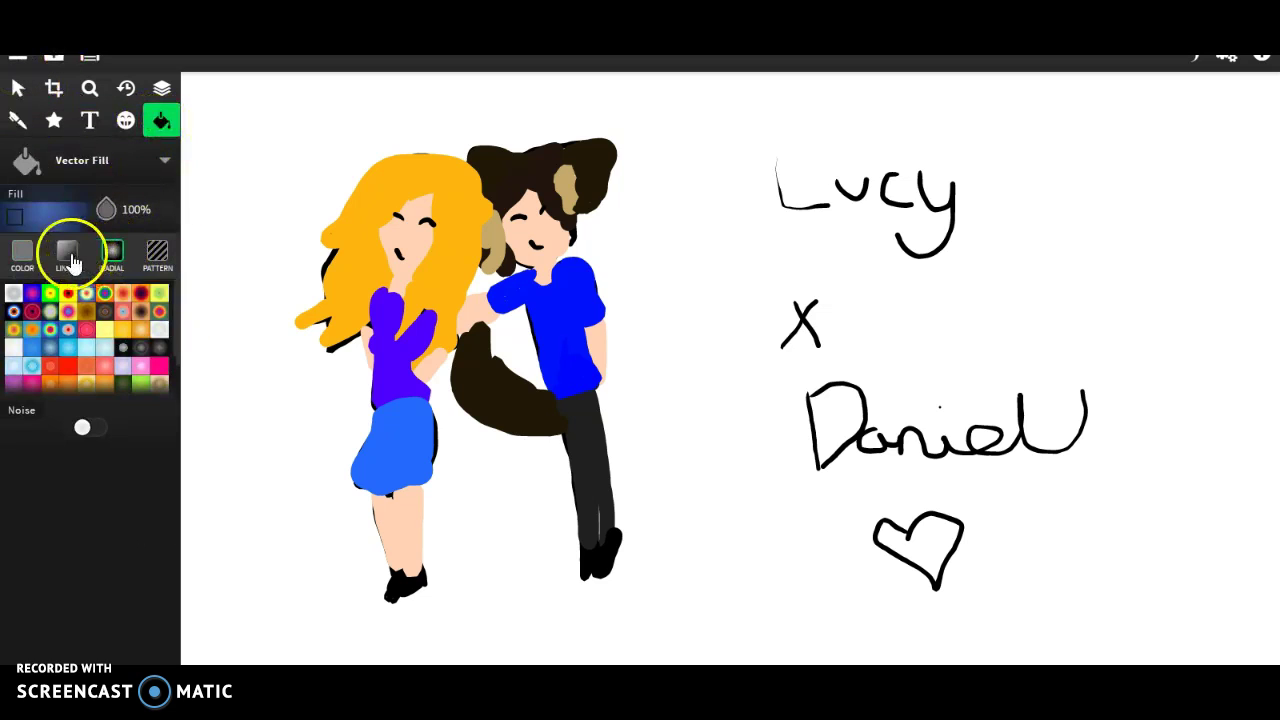
click(146, 368)
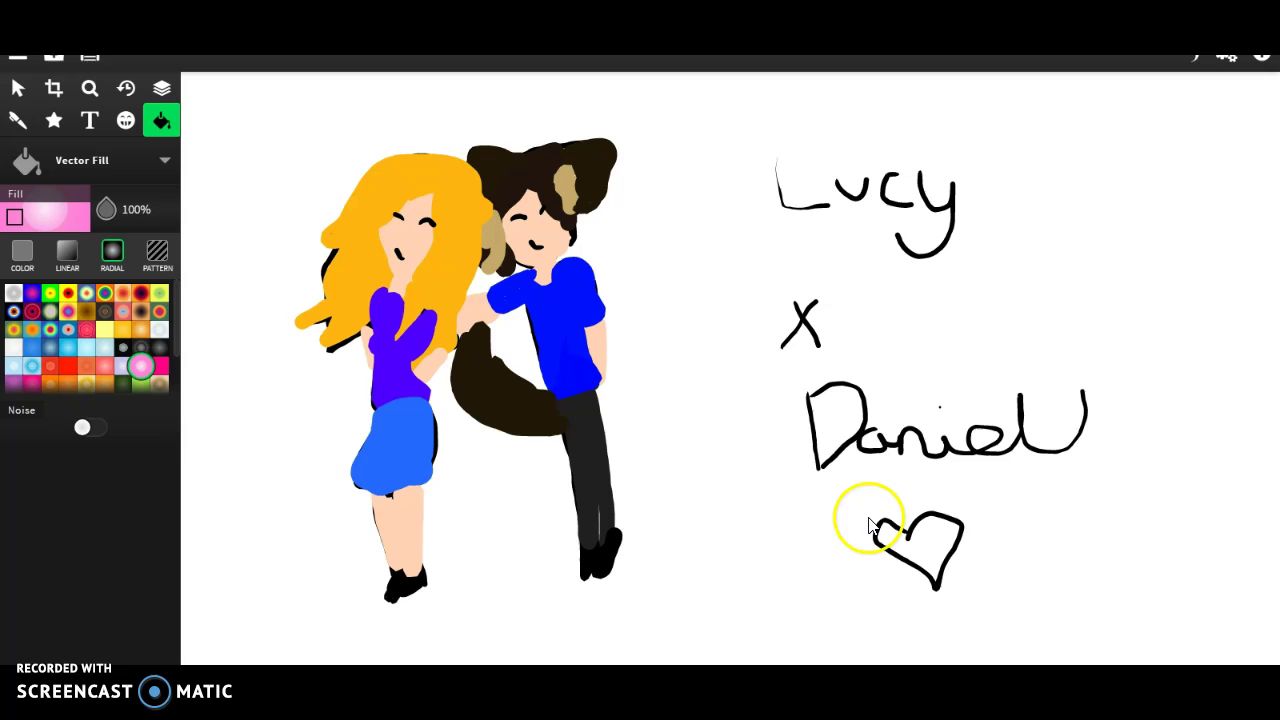
click(776, 491)
drag(934, 634, 568, 481)
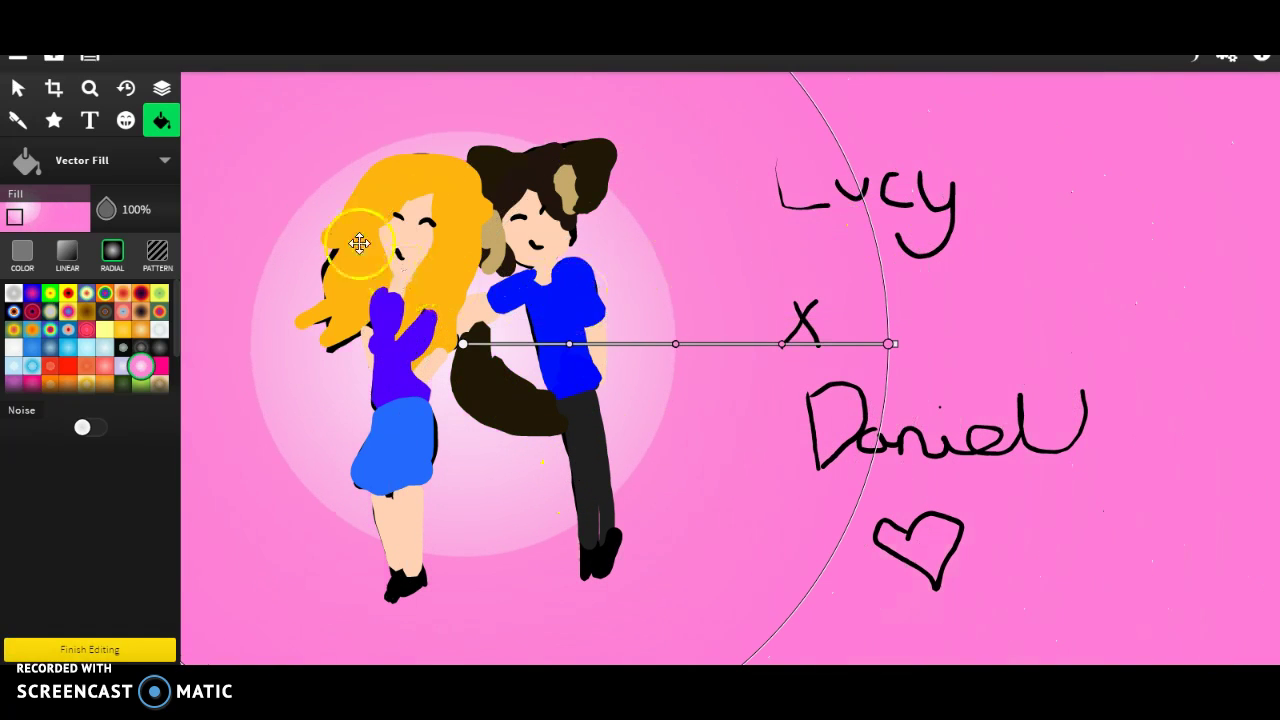
click(16, 66)
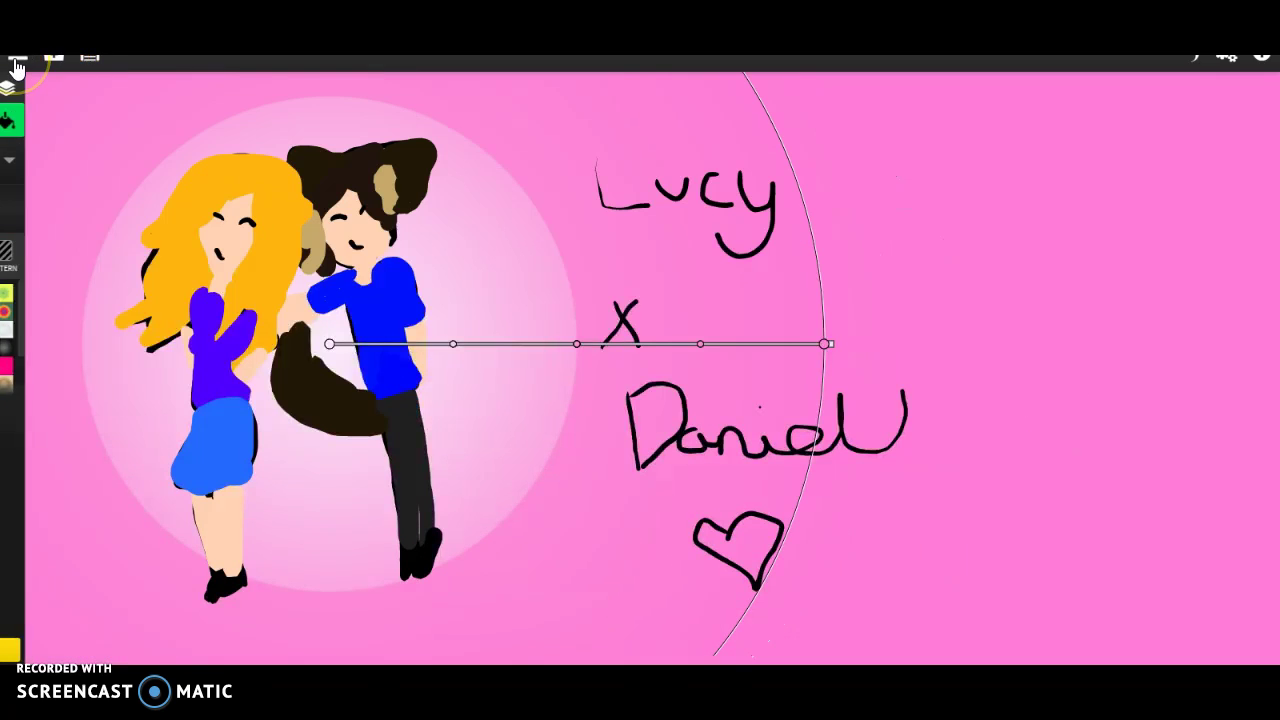